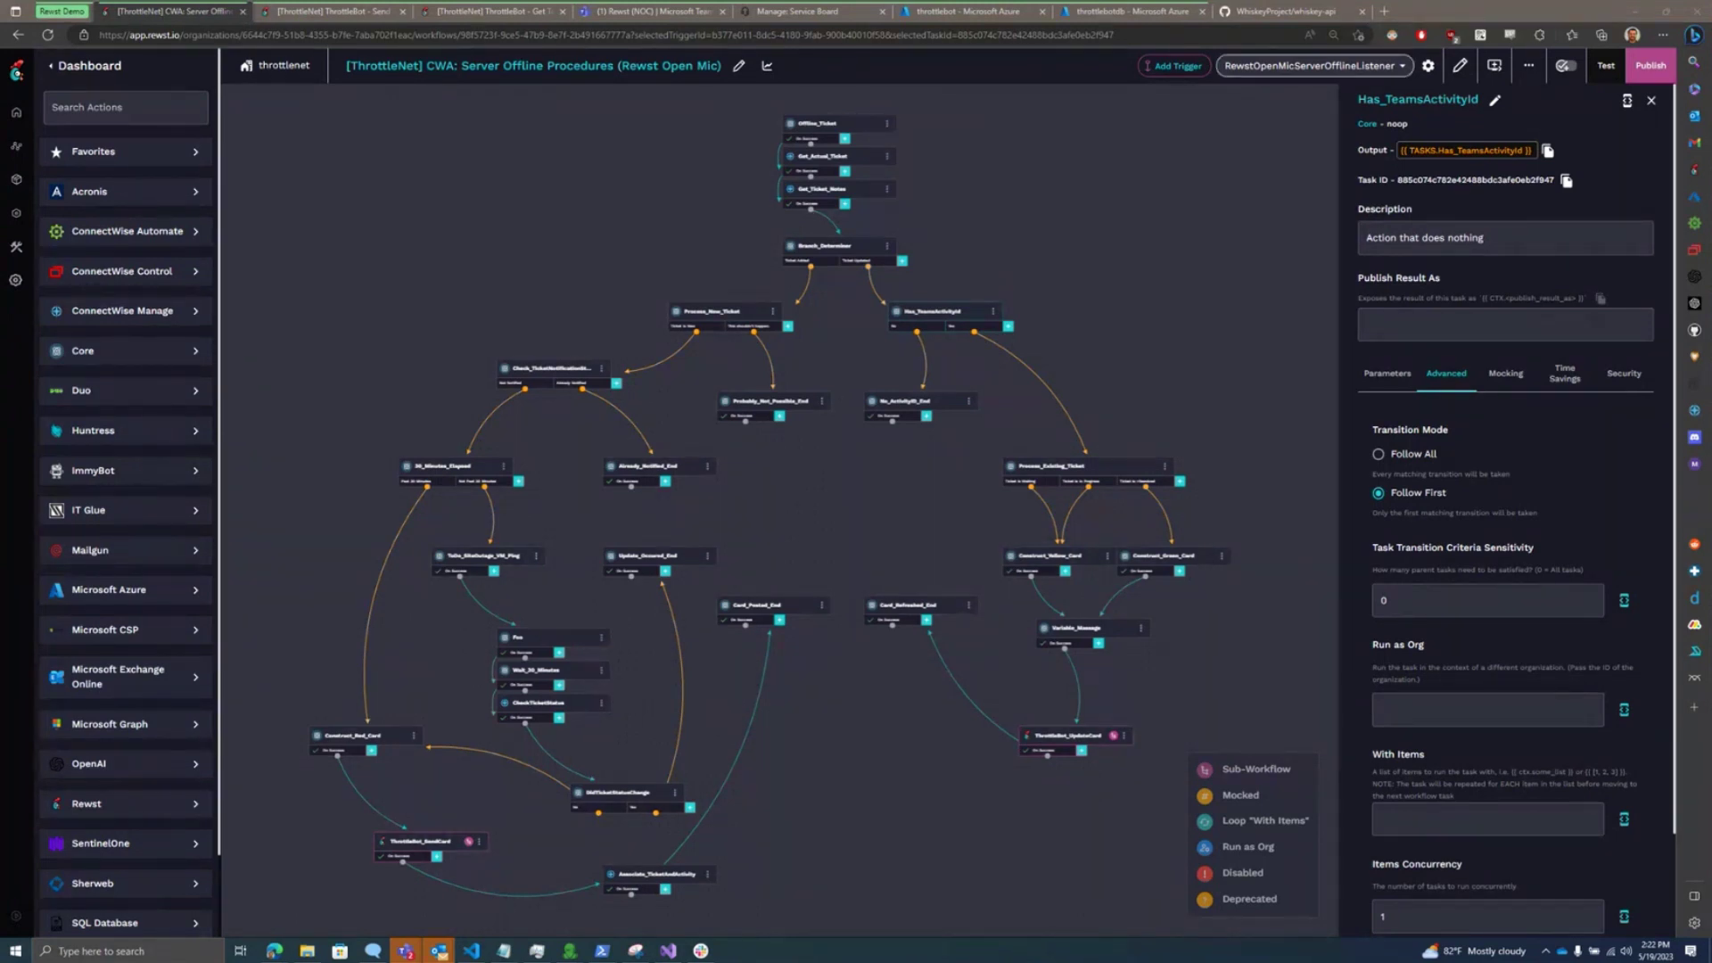
# Step: Review the RewstOpenMicServerOfflineListener trigger's configuration and its Entity.summary criterion, leaving the trigger unchanged
pyautogui.click(1429, 66)
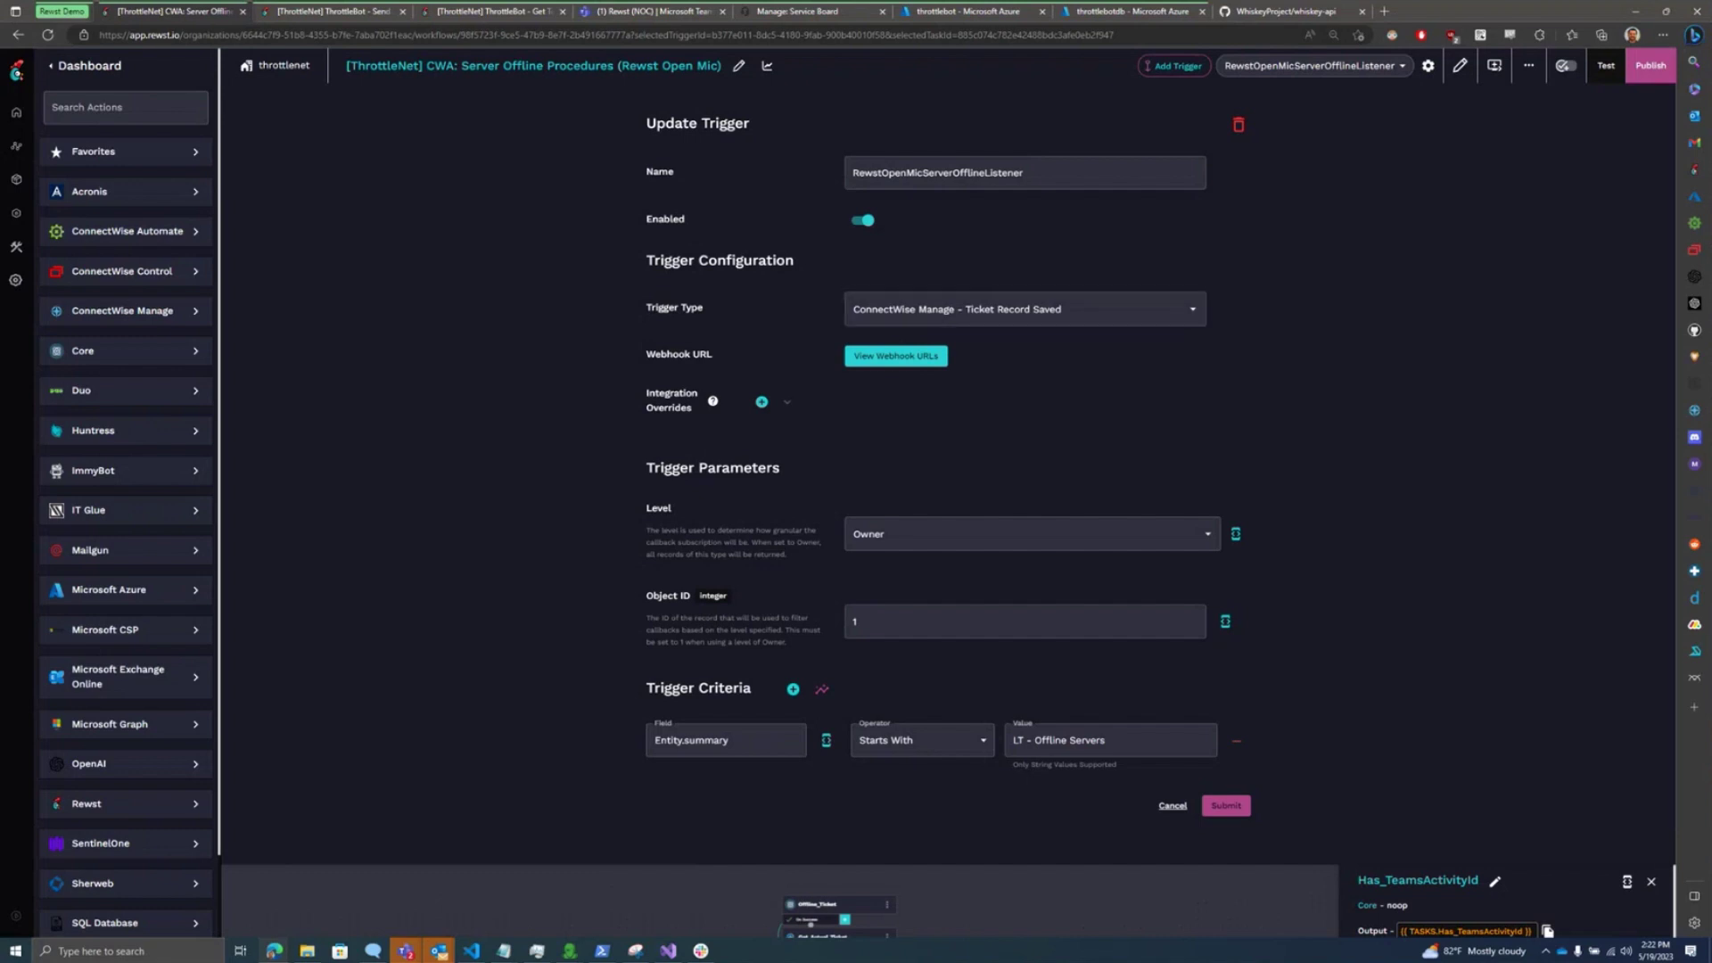
pyautogui.tripleClick(1061, 740)
pyautogui.click(1173, 805)
# Step: Inspect the parameters of the Get_Actual_Ticket and Get_Ticket_Notes tasks at the start of the workflow
pyautogui.moveTo(839, 499); pyautogui.dragTo(810, 694)
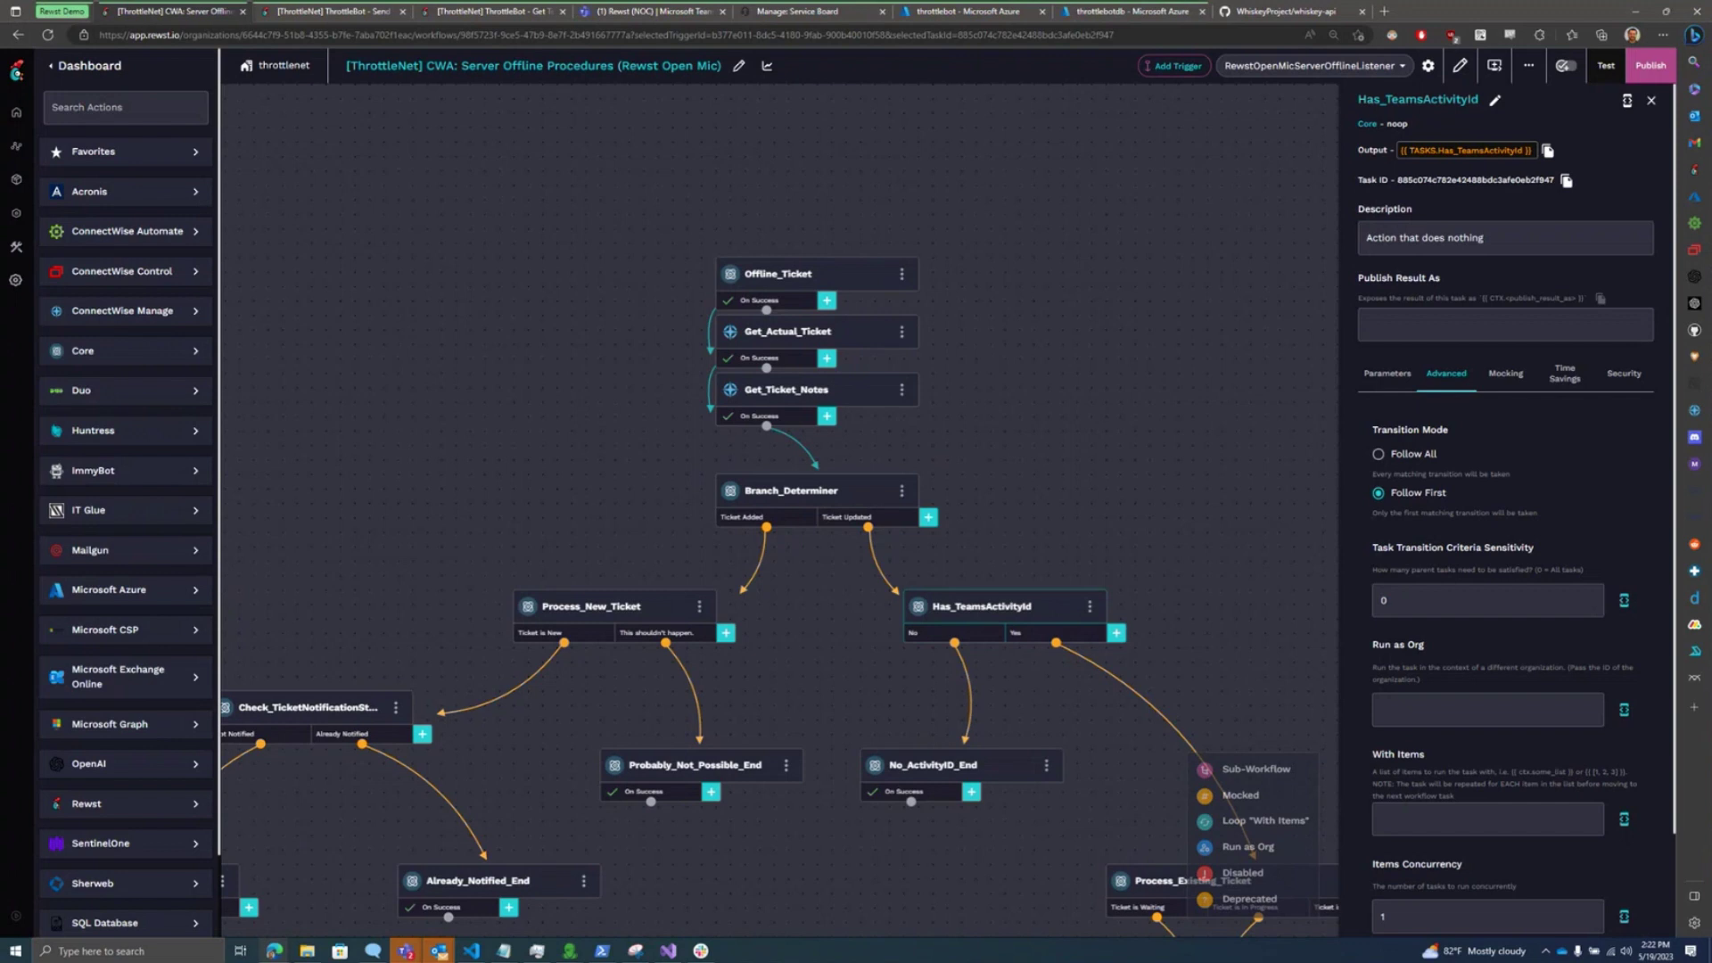
pyautogui.click(817, 332)
pyautogui.scroll(-2, 780, 580)
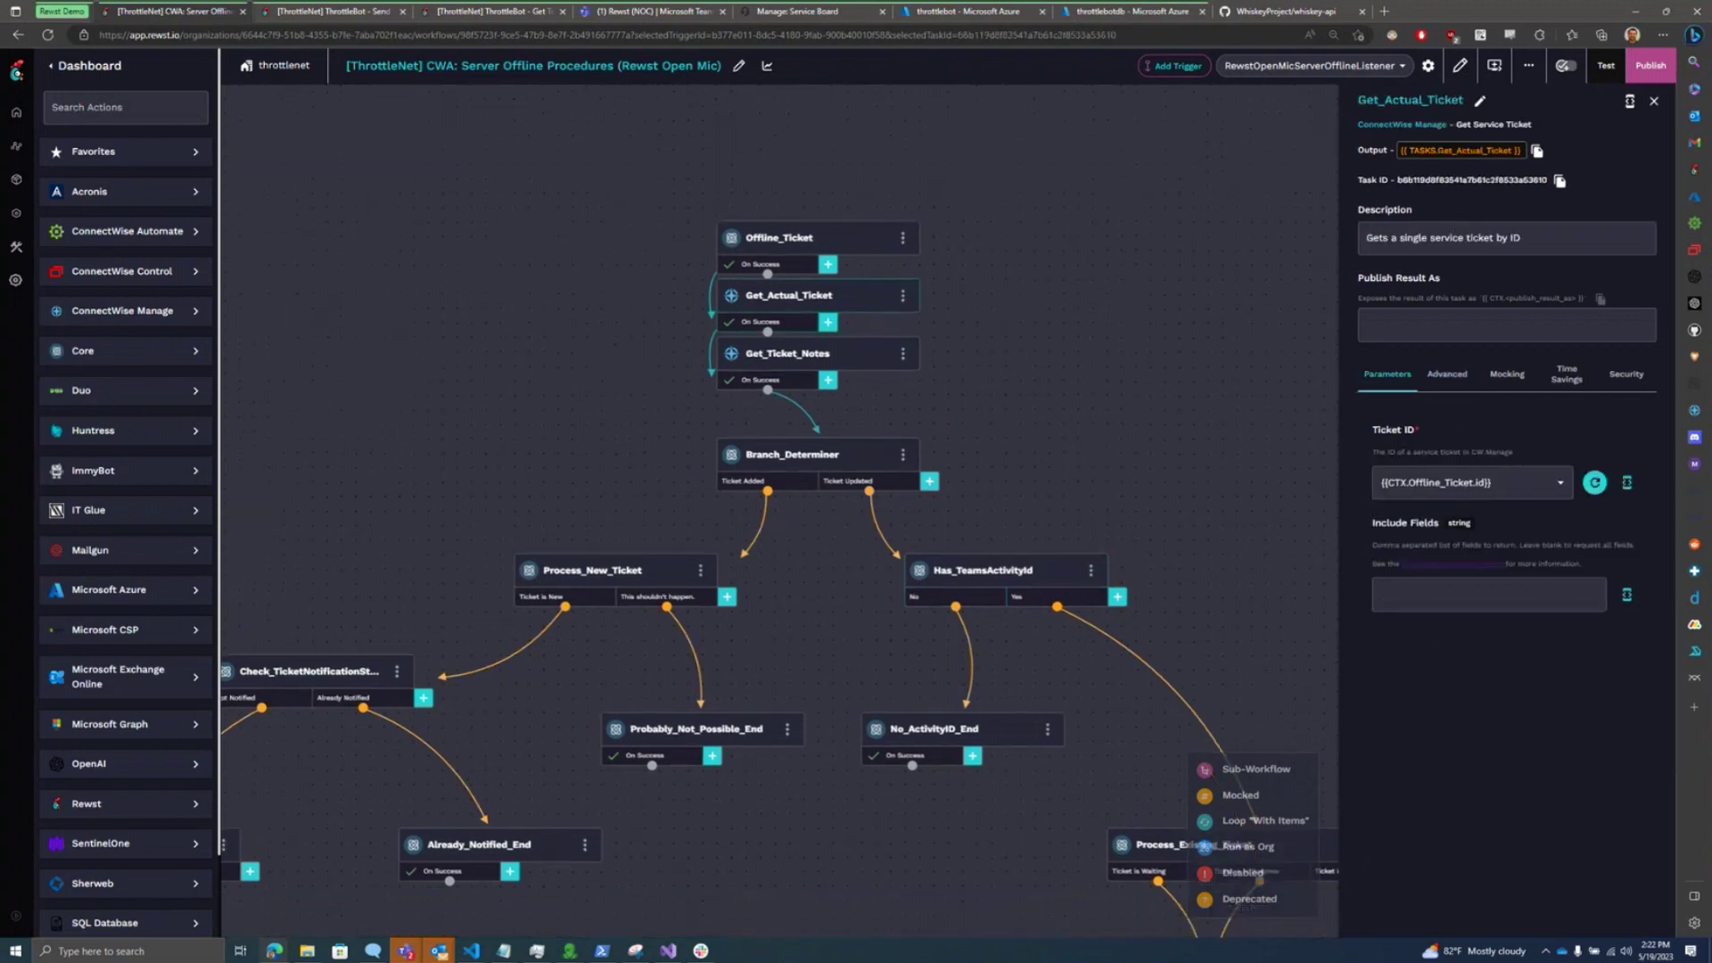
pyautogui.click(814, 313)
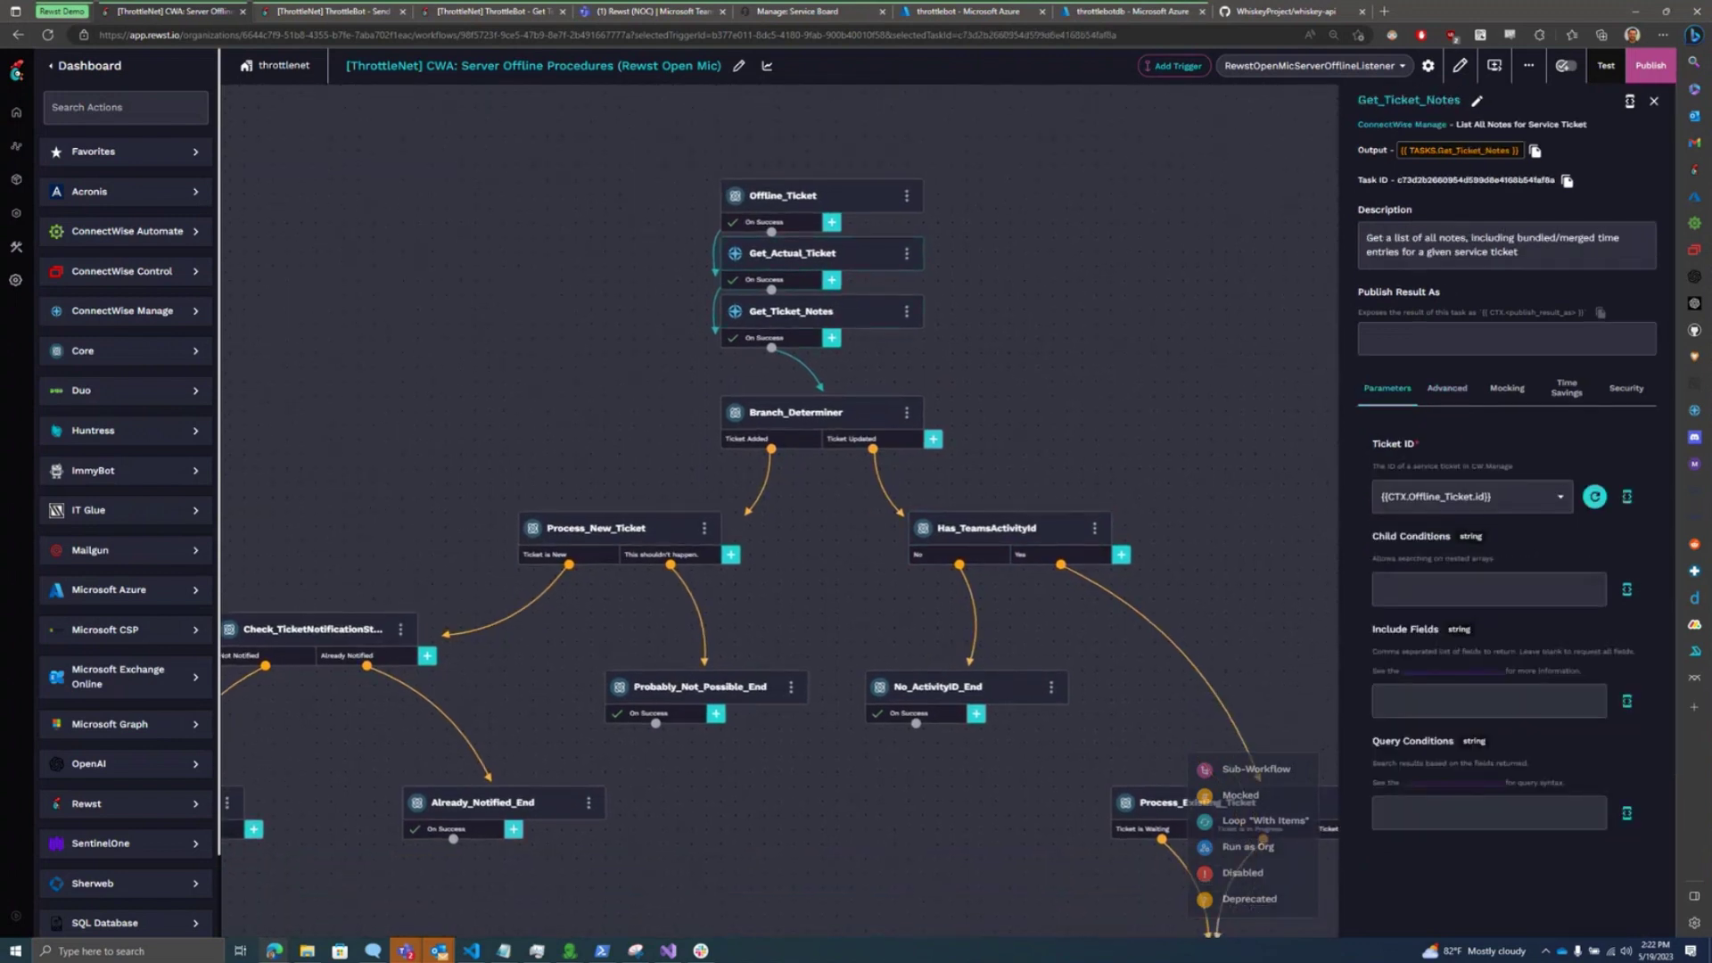
pyautogui.scroll(-1, 815, 492)
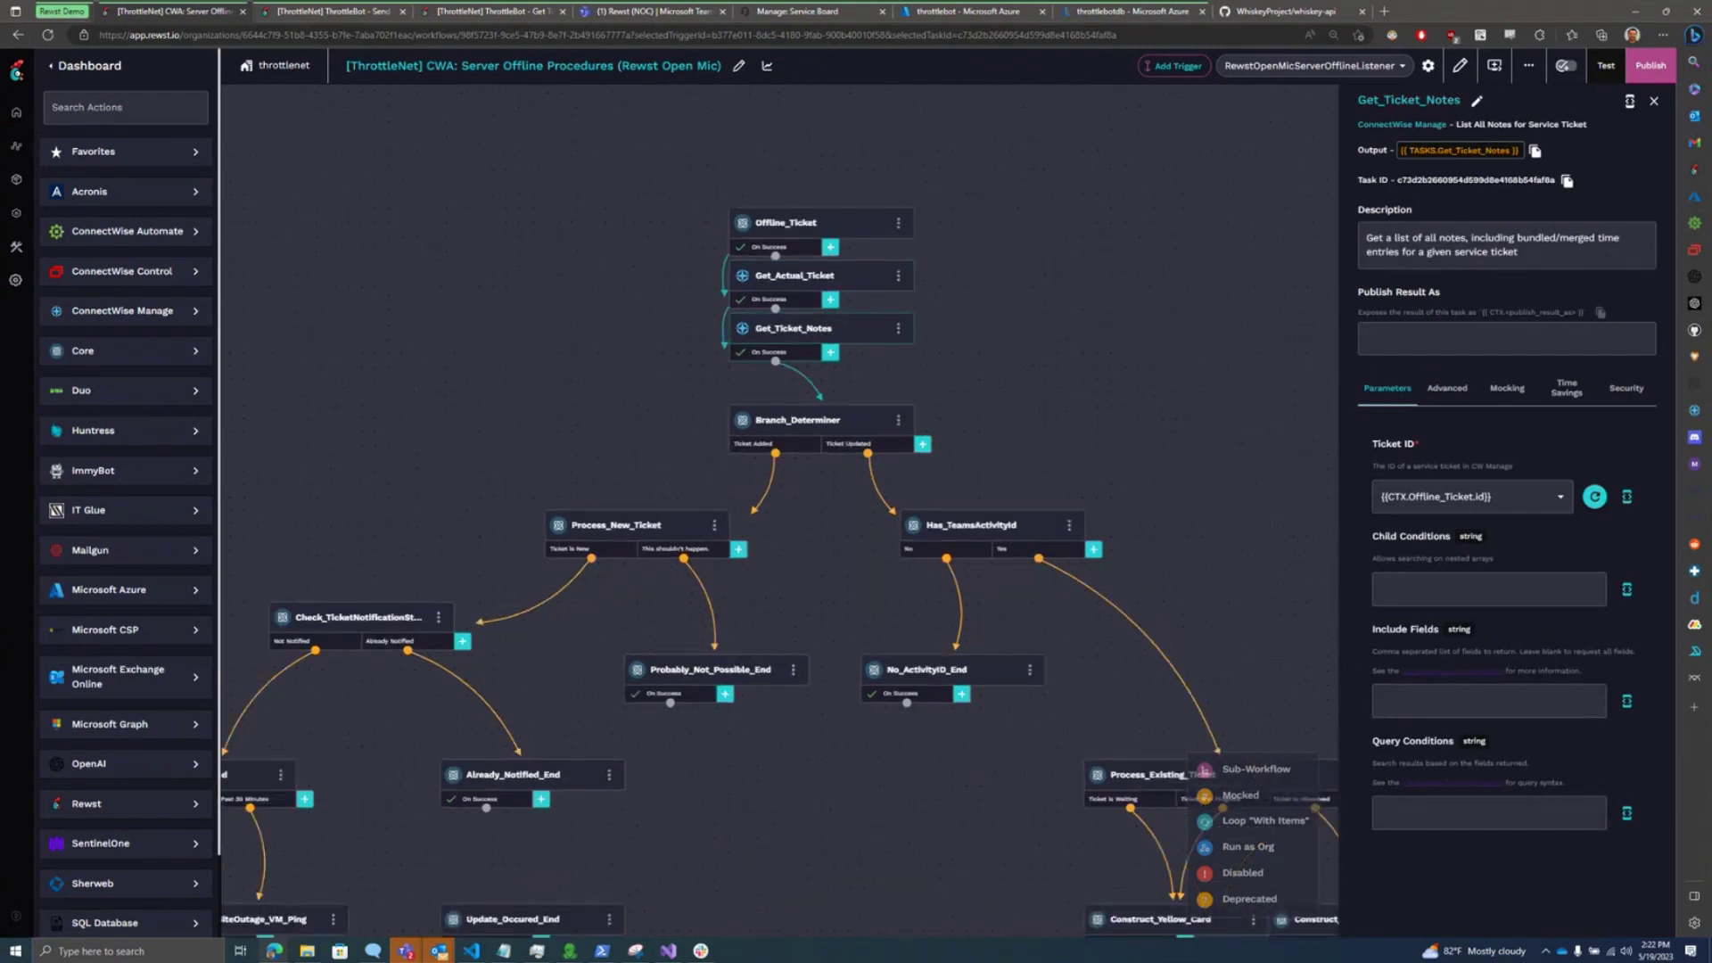
# Step: Follow the new-ticket branch down to Construct_Red_Card and open the CardJSON alias value of its On Success transition
pyautogui.moveTo(815, 493); pyautogui.dragTo(913, 395)
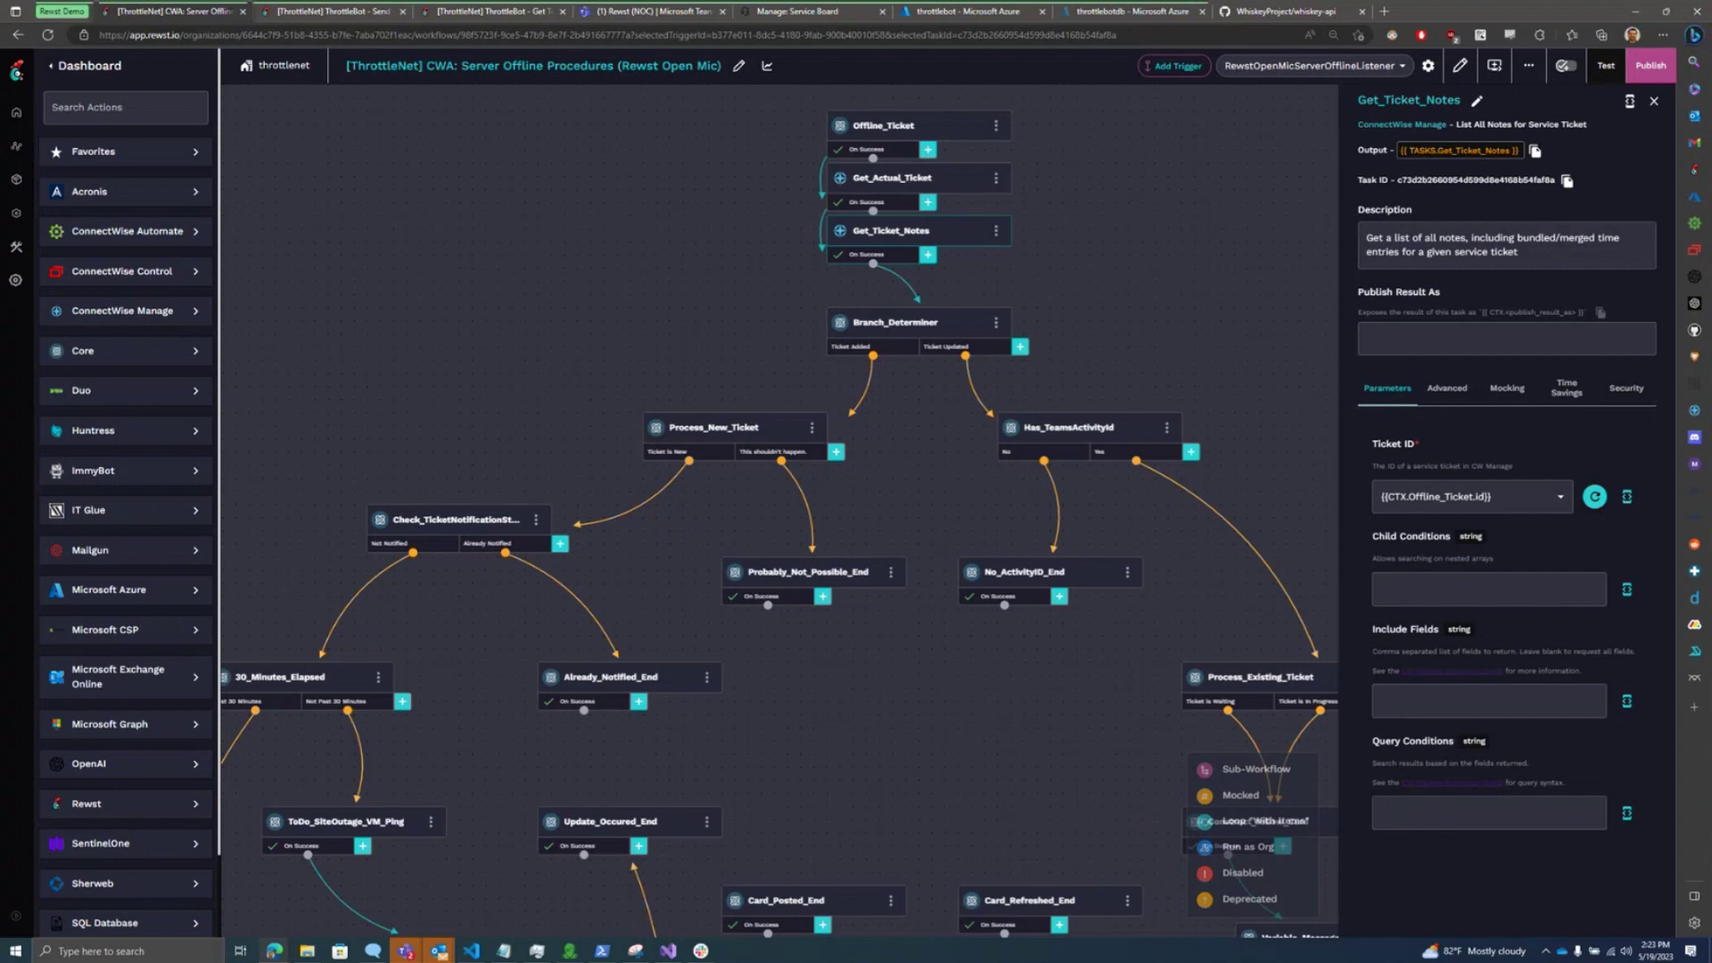
pyautogui.moveTo(660, 589); pyautogui.dragTo(895, 407)
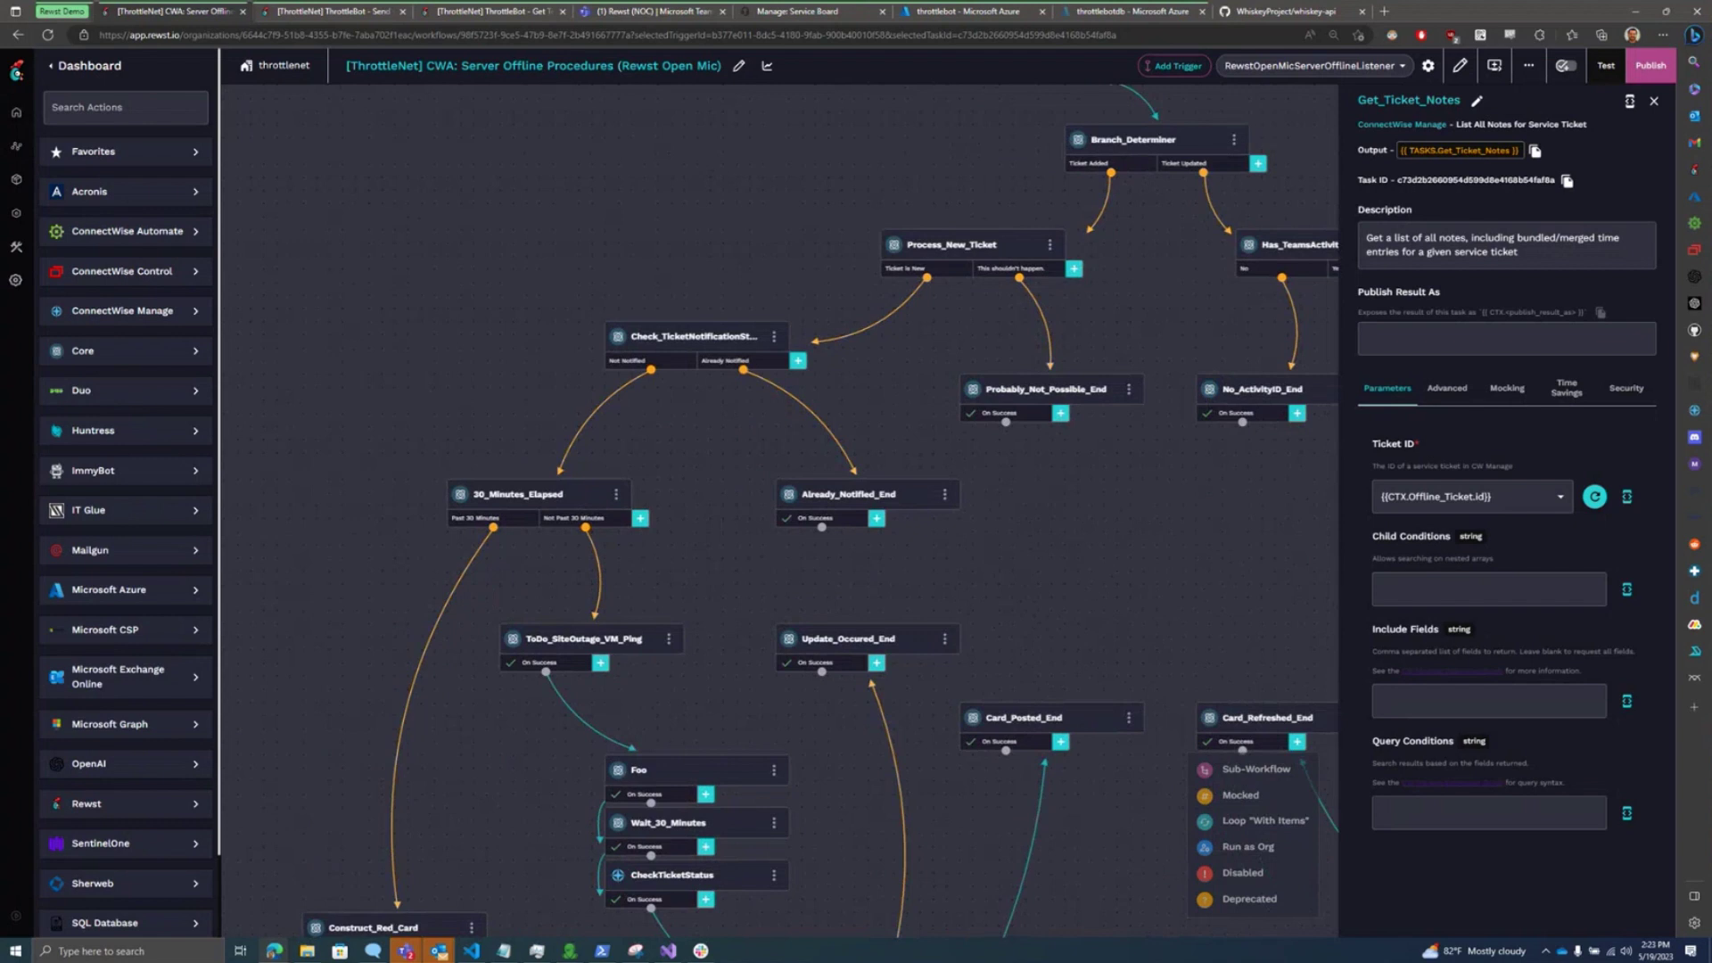
pyautogui.moveTo(898, 405); pyautogui.dragTo(962, 386)
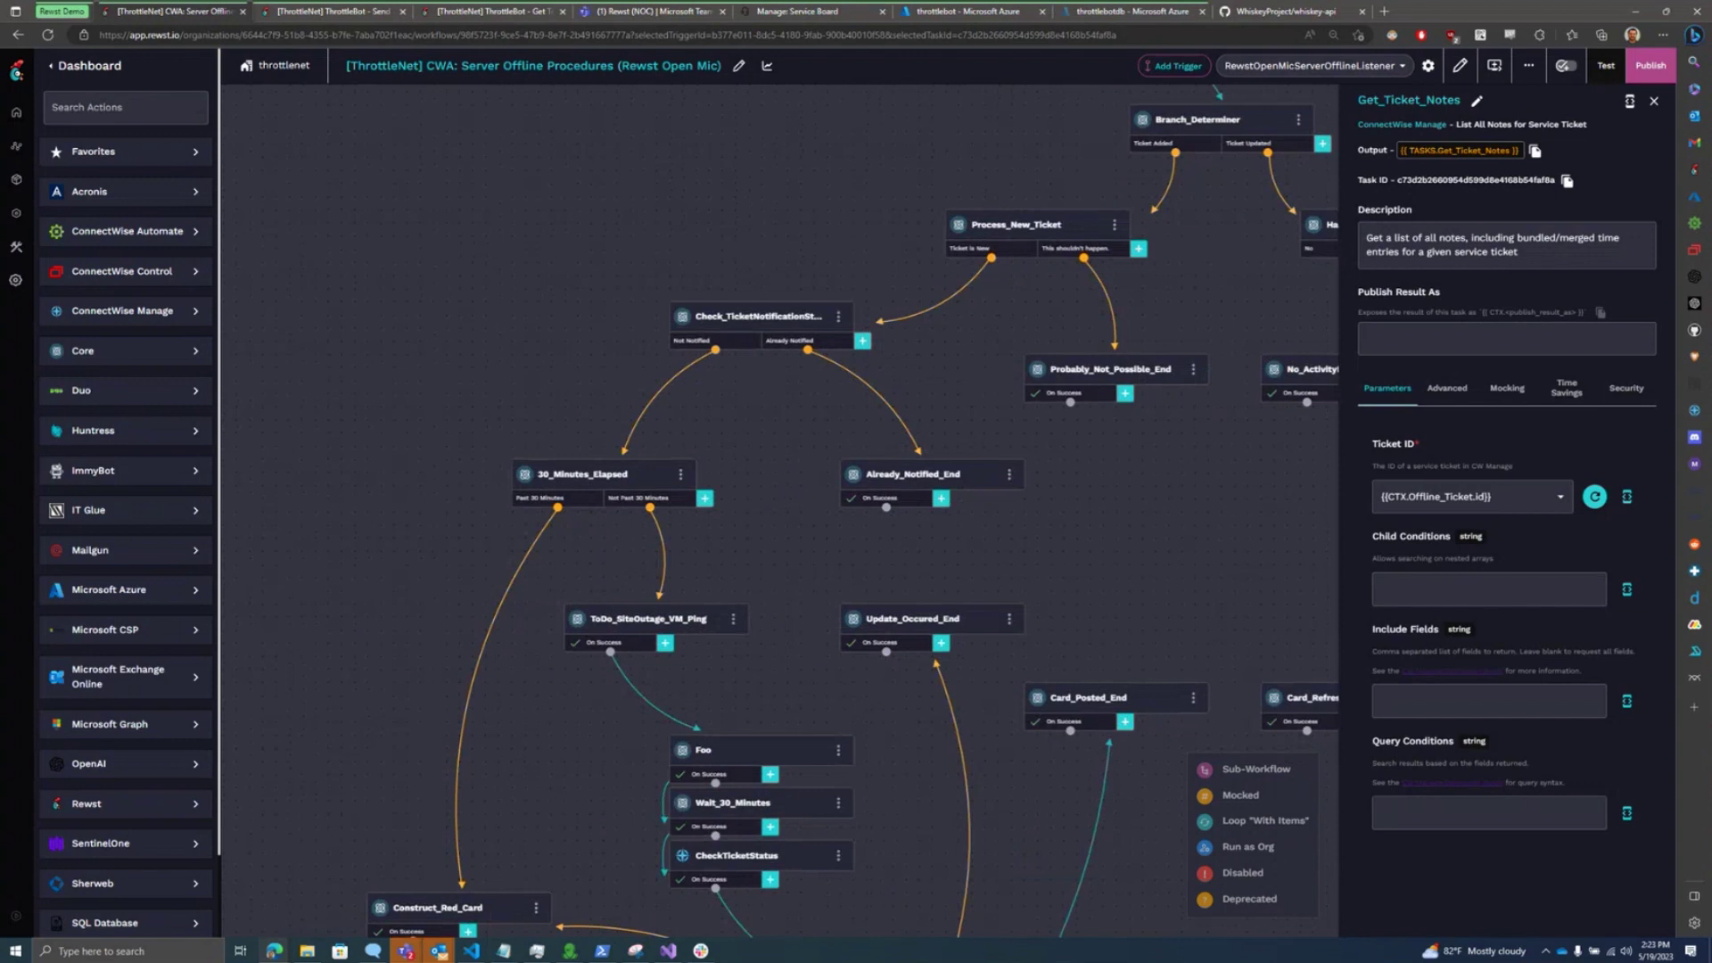
pyautogui.moveTo(981, 564); pyautogui.dragTo(885, 263)
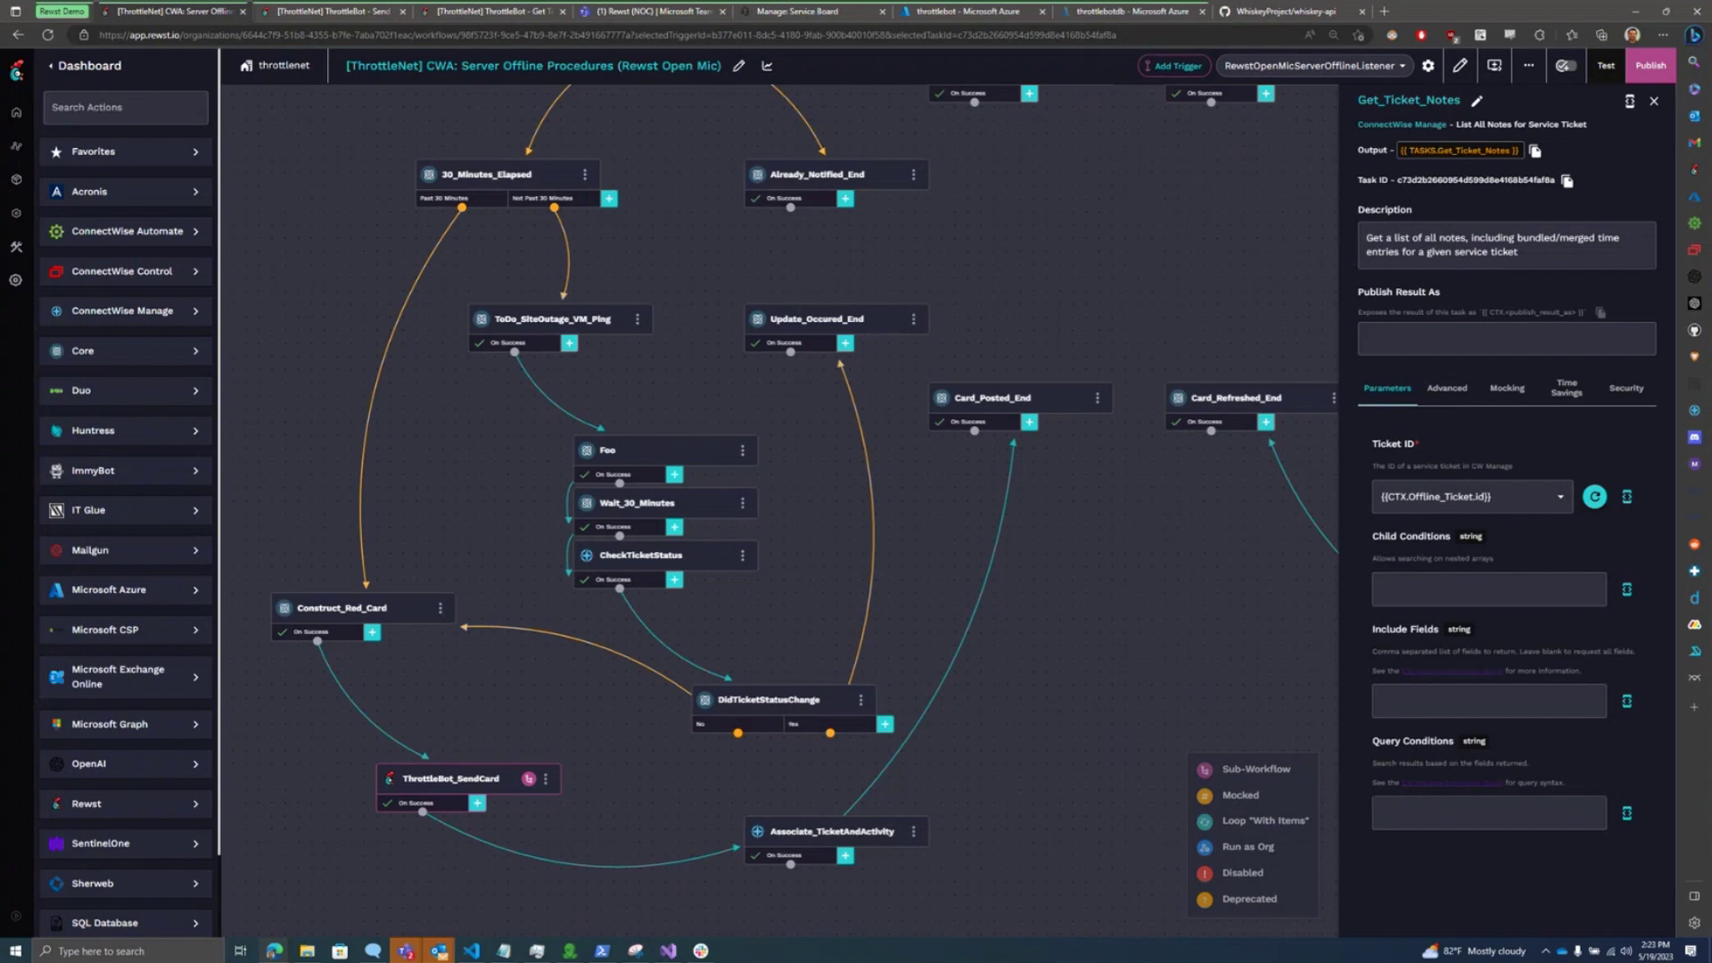
pyautogui.click(357, 608)
pyautogui.click(312, 632)
pyautogui.click(1570, 446)
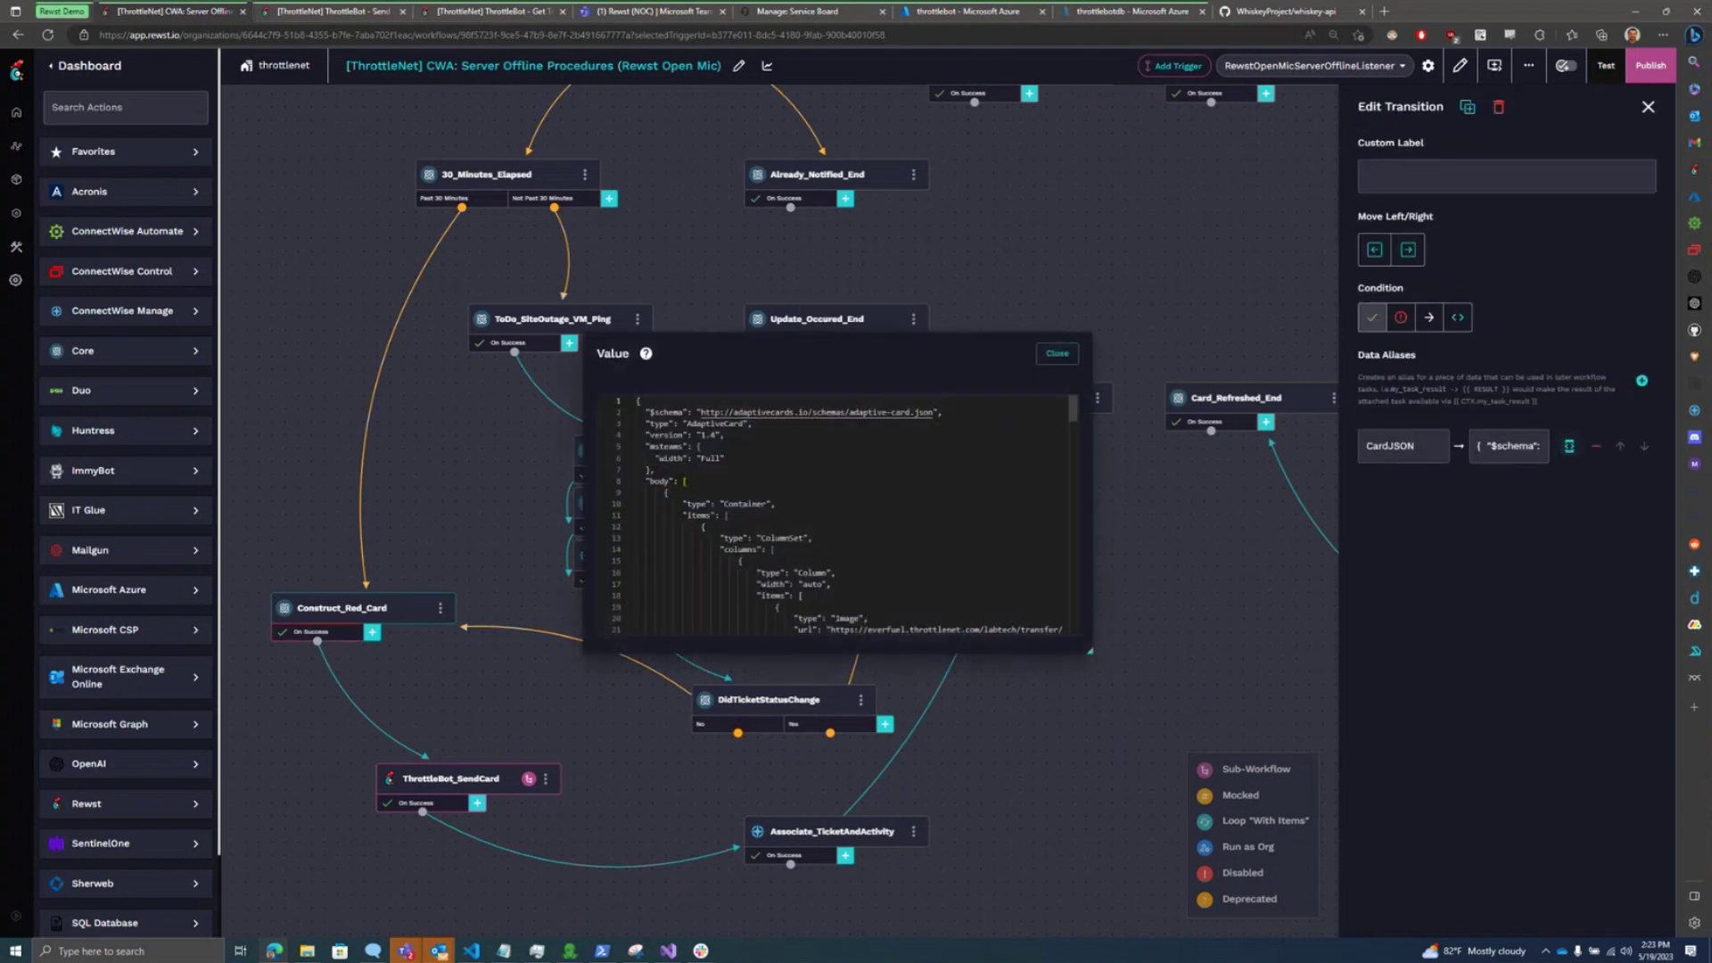
# Step: Read through the red card's adaptive card JSON down to the ticket notes loop, and close the value editor
pyautogui.scroll(-5, 838, 513)
pyautogui.scroll(-6, 838, 513)
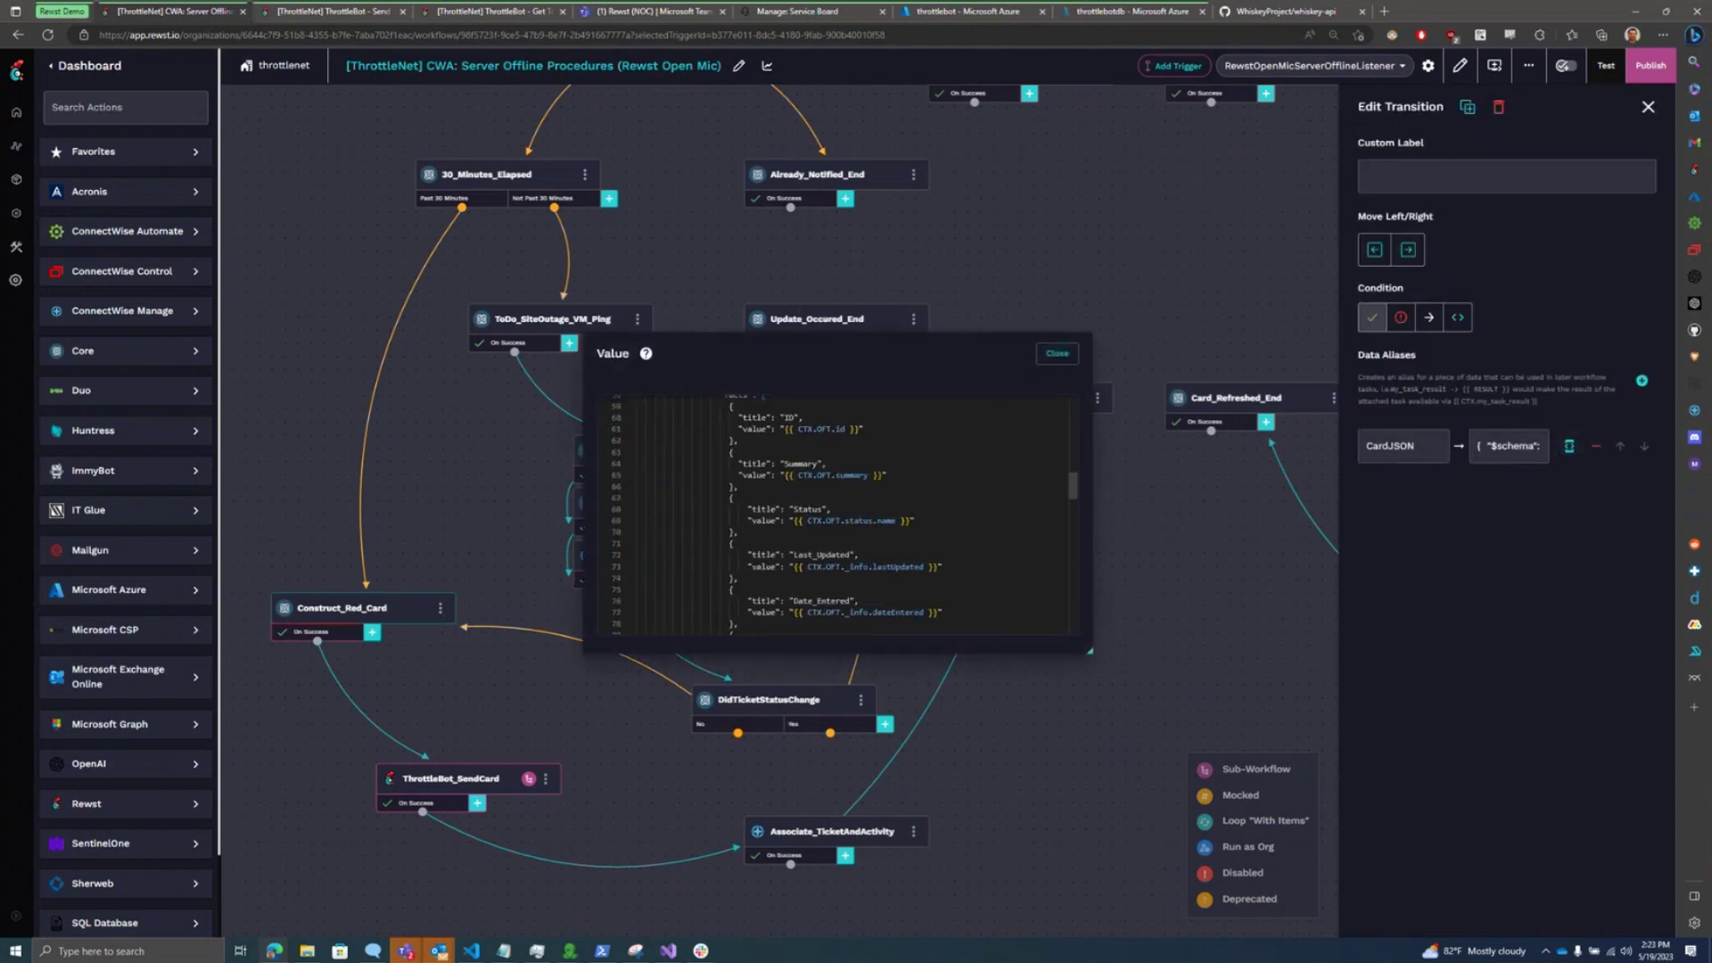
pyautogui.scroll(-9, 839, 513)
pyautogui.scroll(-6, 838, 513)
pyautogui.scroll(-1, 838, 512)
pyautogui.scroll(4, 838, 513)
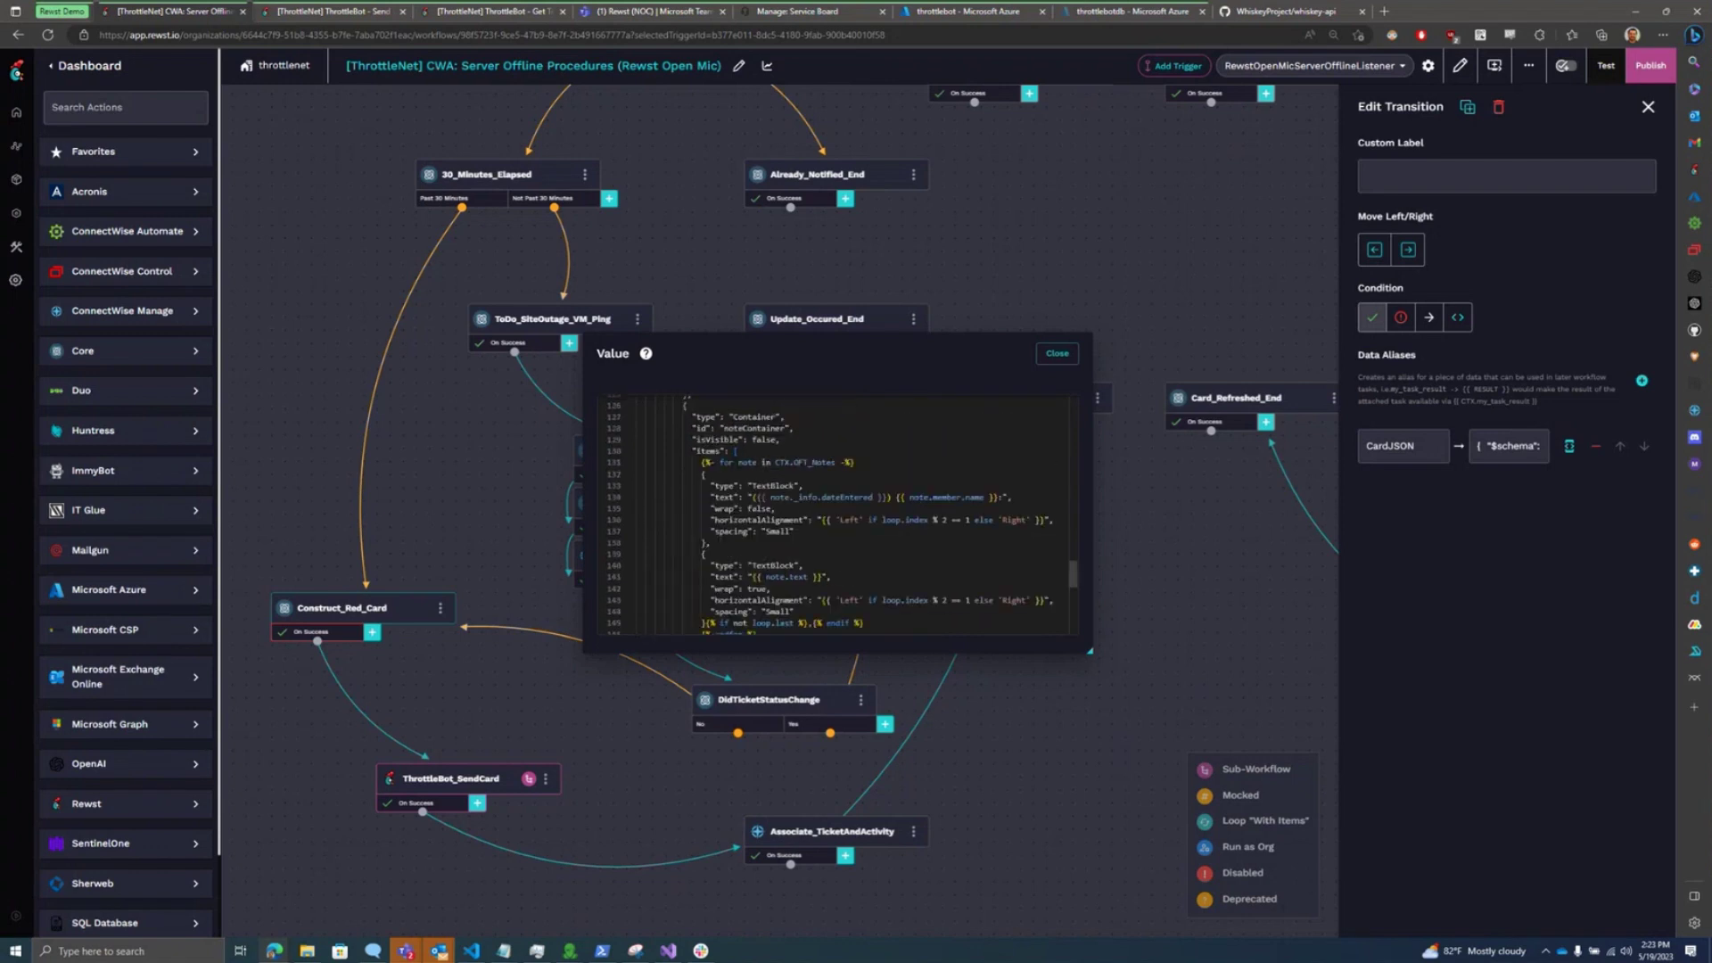
pyautogui.scroll(-1, 838, 513)
pyautogui.click(1057, 354)
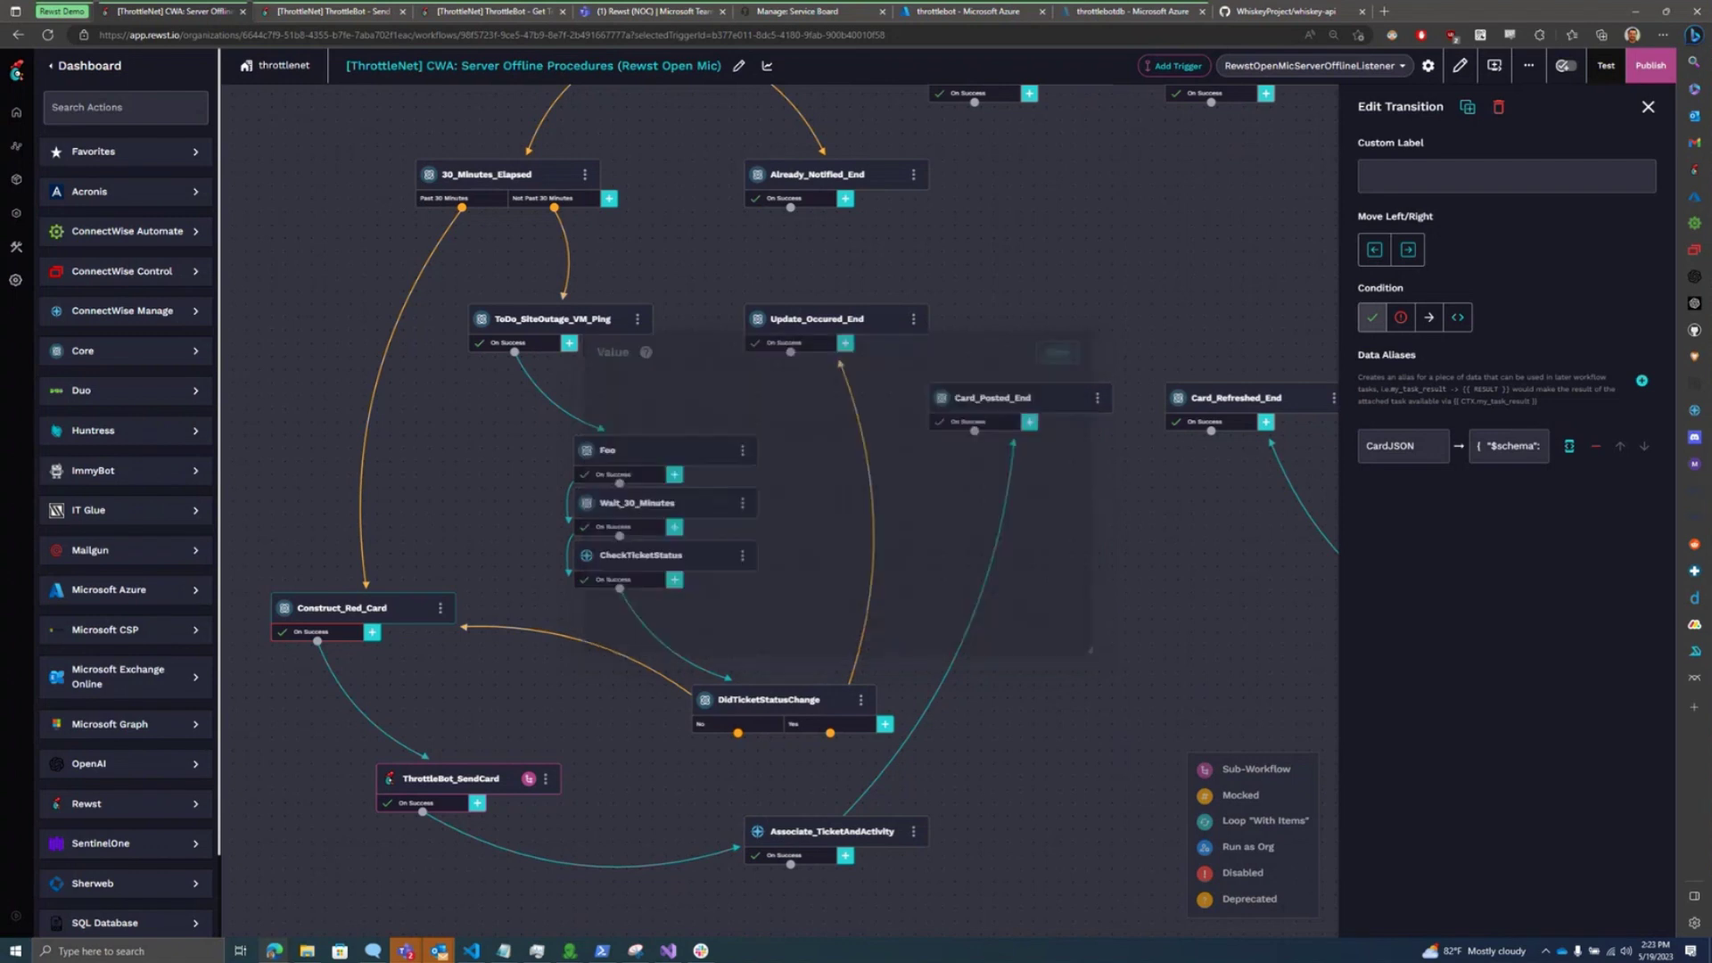
# Step: Switch to the ThrottleBot - Send Card to Channel workflow and view its send and update branches
pyautogui.moveTo(1052, 552); pyautogui.dragTo(1110, 453)
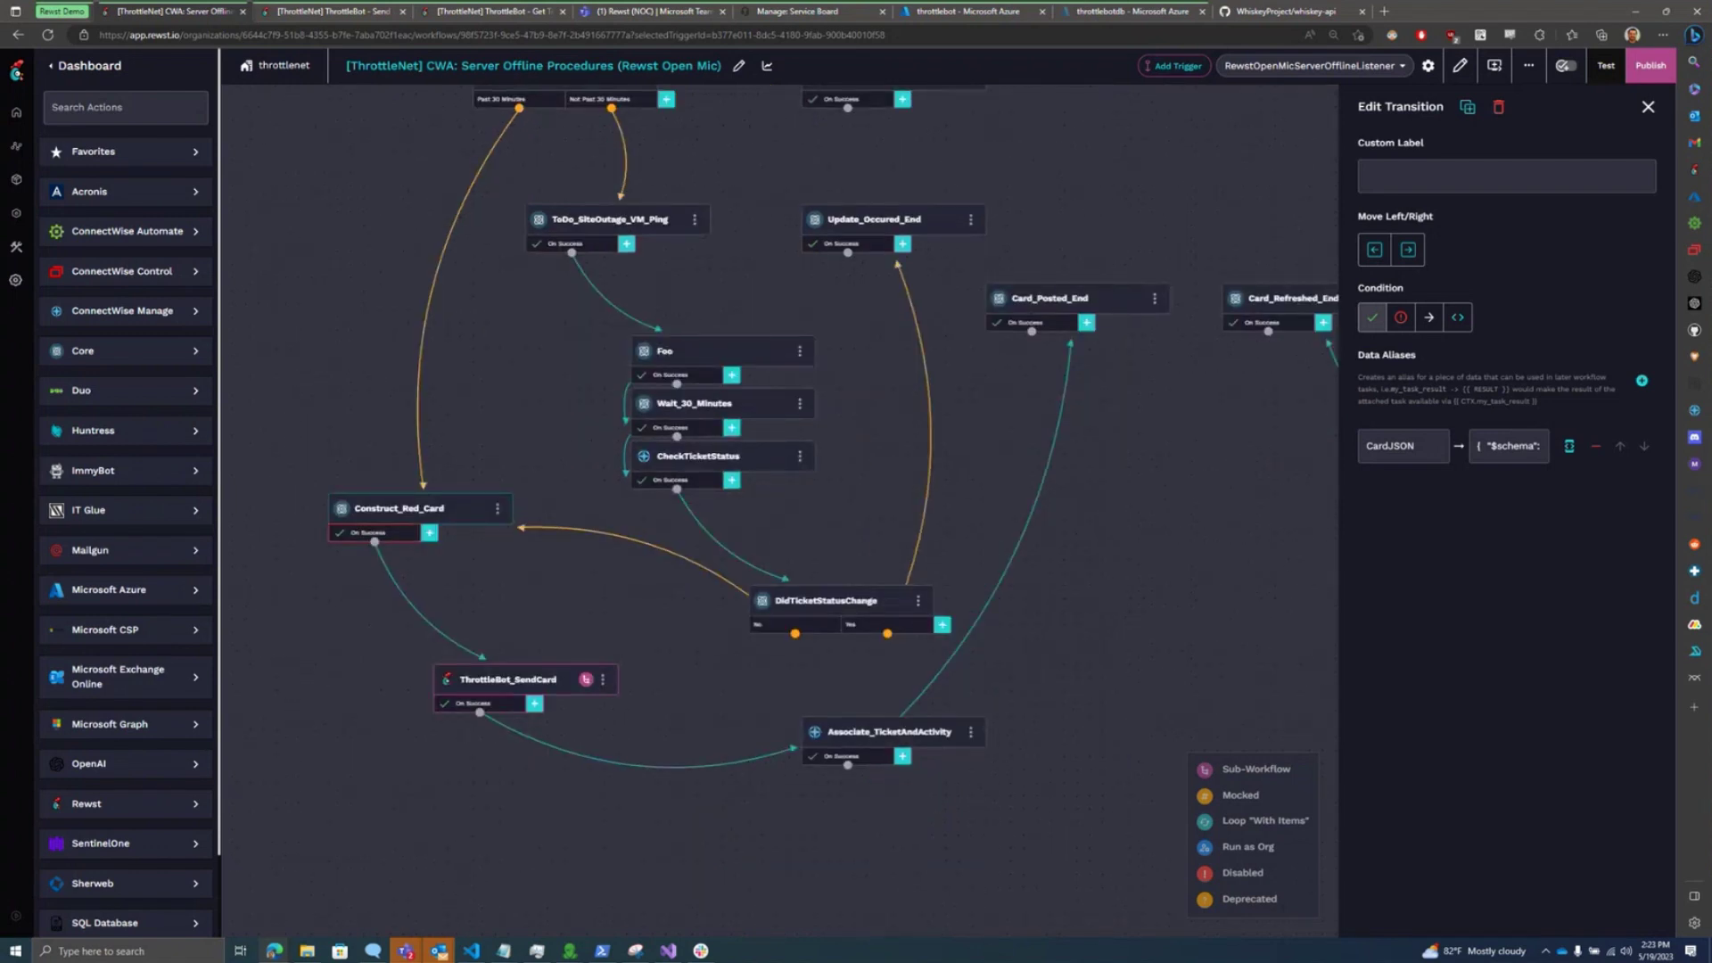
pyautogui.click(357, 12)
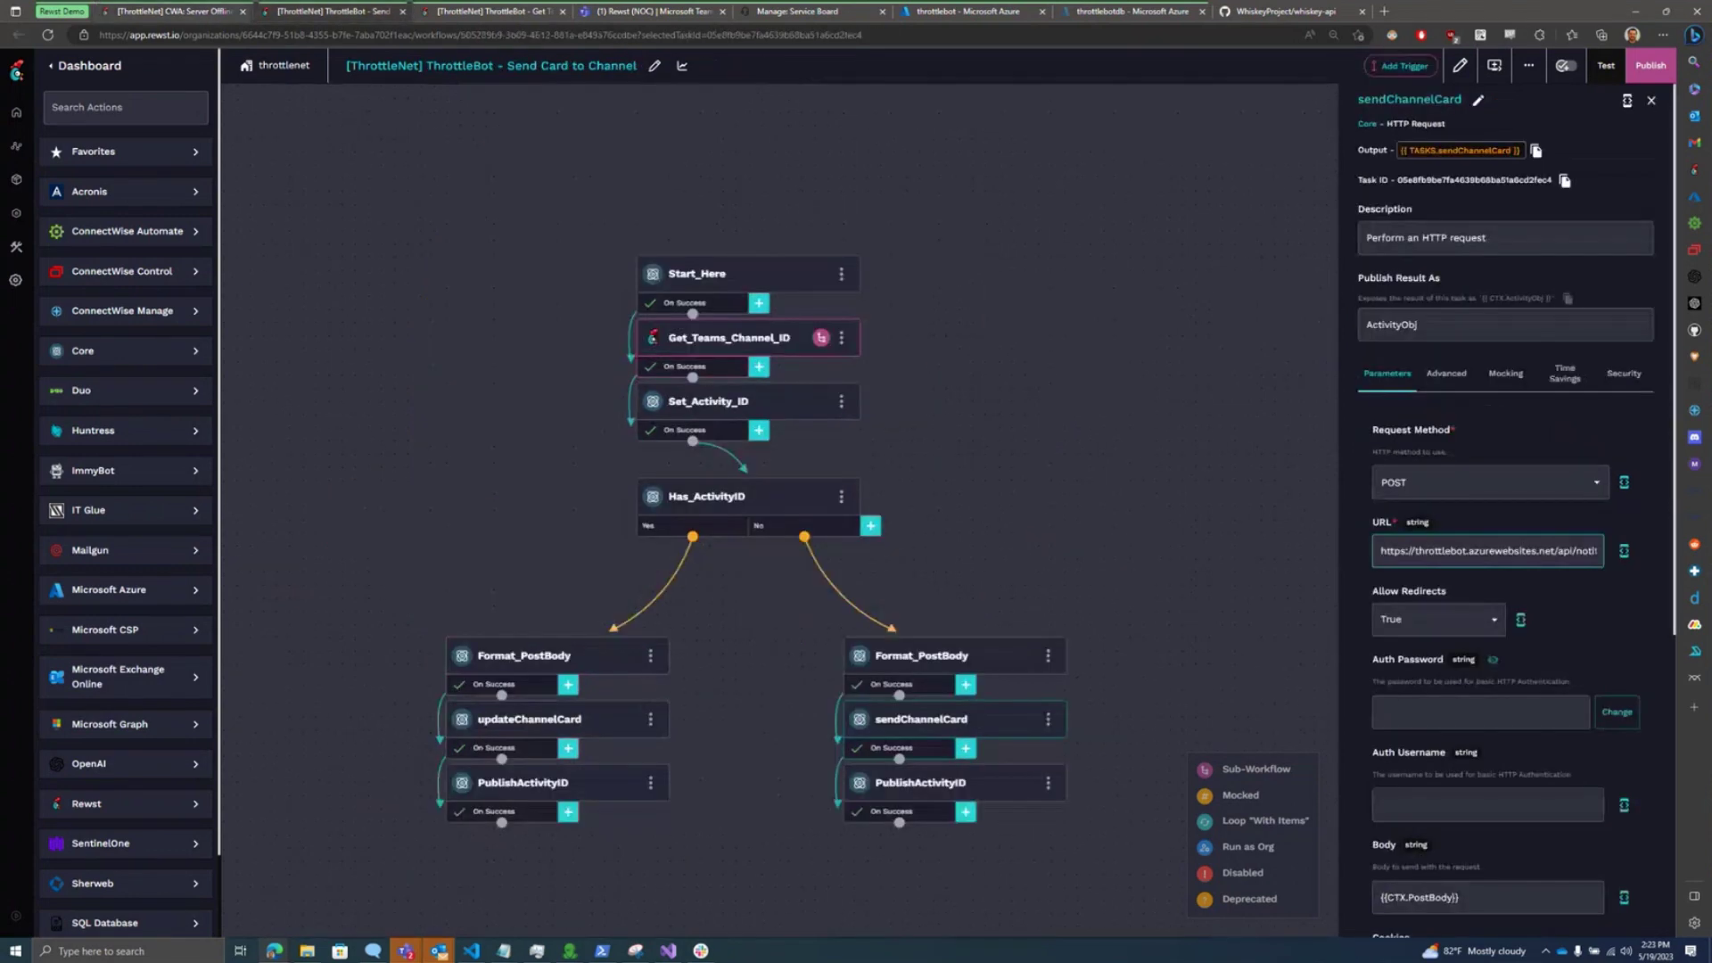
pyautogui.moveTo(1079, 535); pyautogui.dragTo(1104, 472)
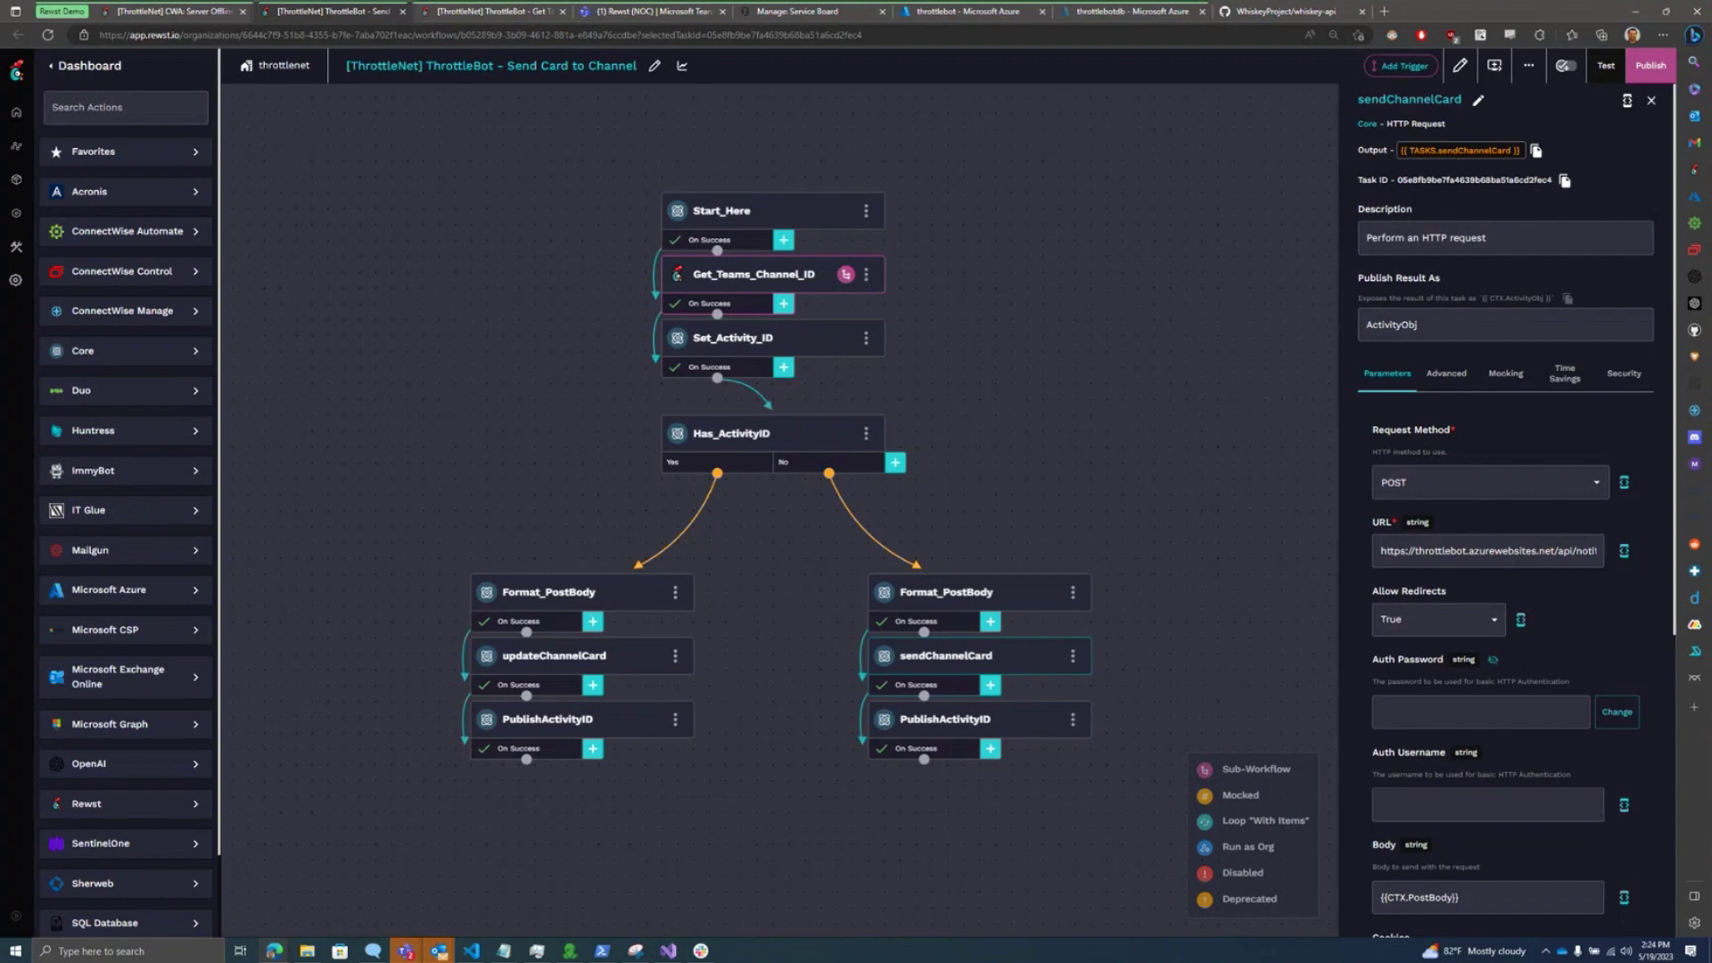
# Step: Return to the Server Offline Procedures workflow and examine the ticket-updated branch from Has_TeamsActivityId down to ThrottleBot_UpdateCard
pyautogui.click(169, 12)
pyautogui.moveTo(864, 792); pyautogui.dragTo(642, 700)
pyautogui.scroll(1, 642, 700)
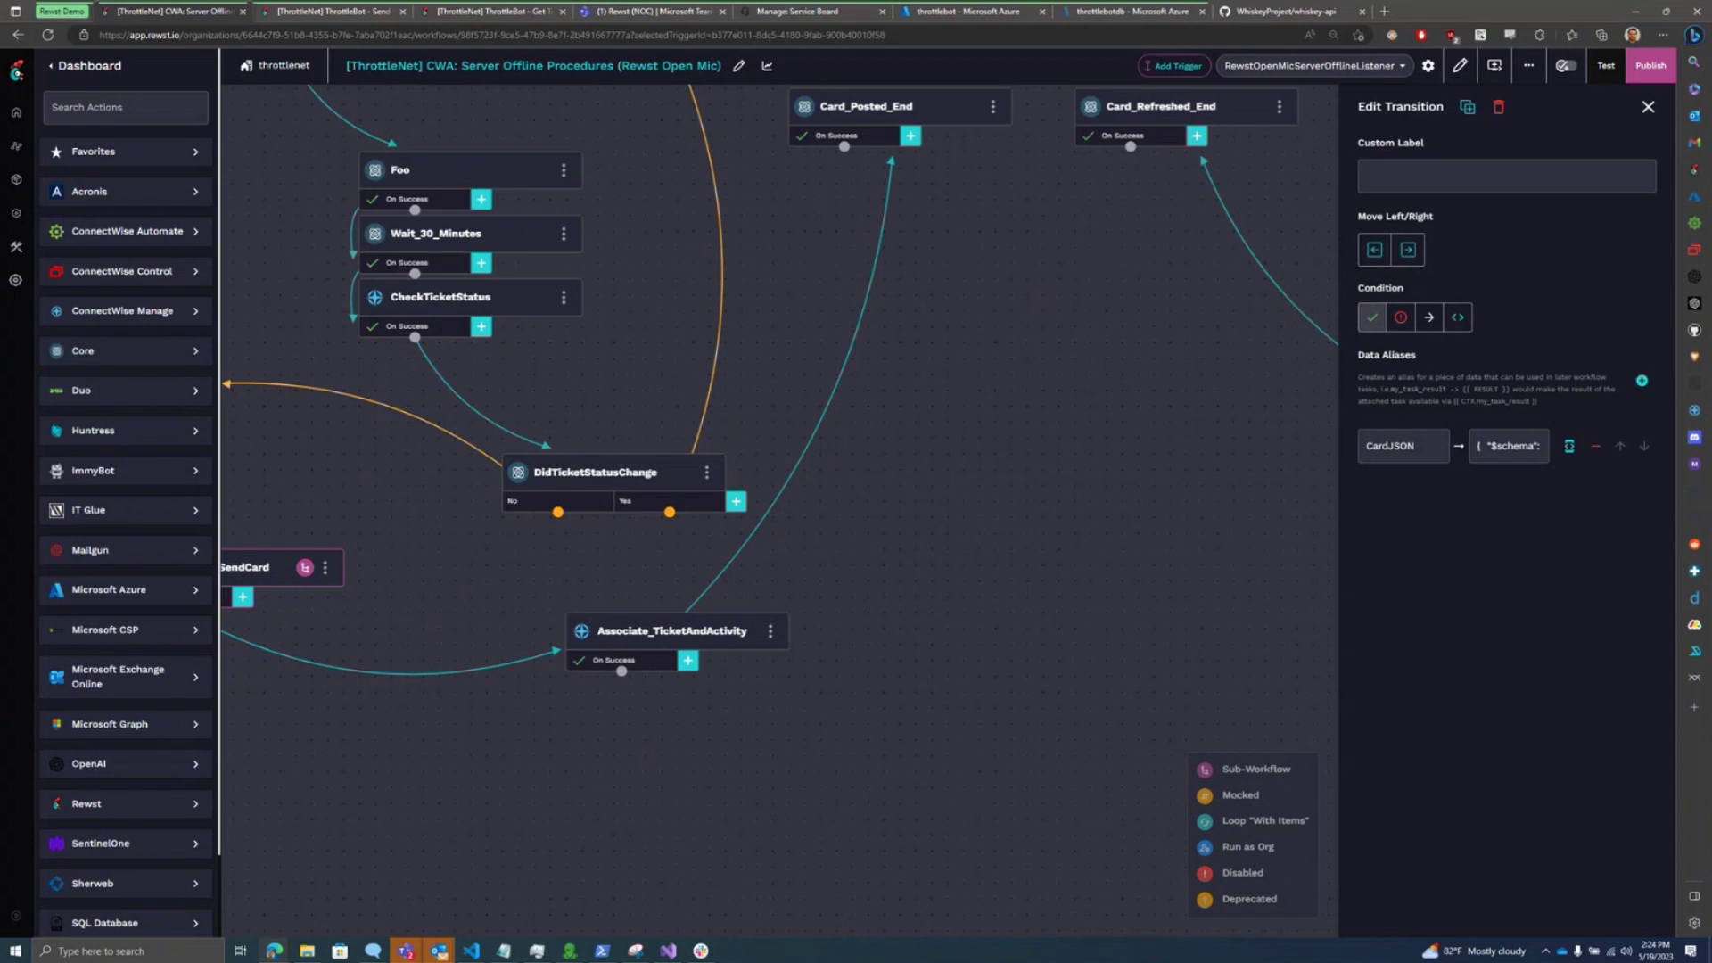
pyautogui.scroll(-5, 772, 516)
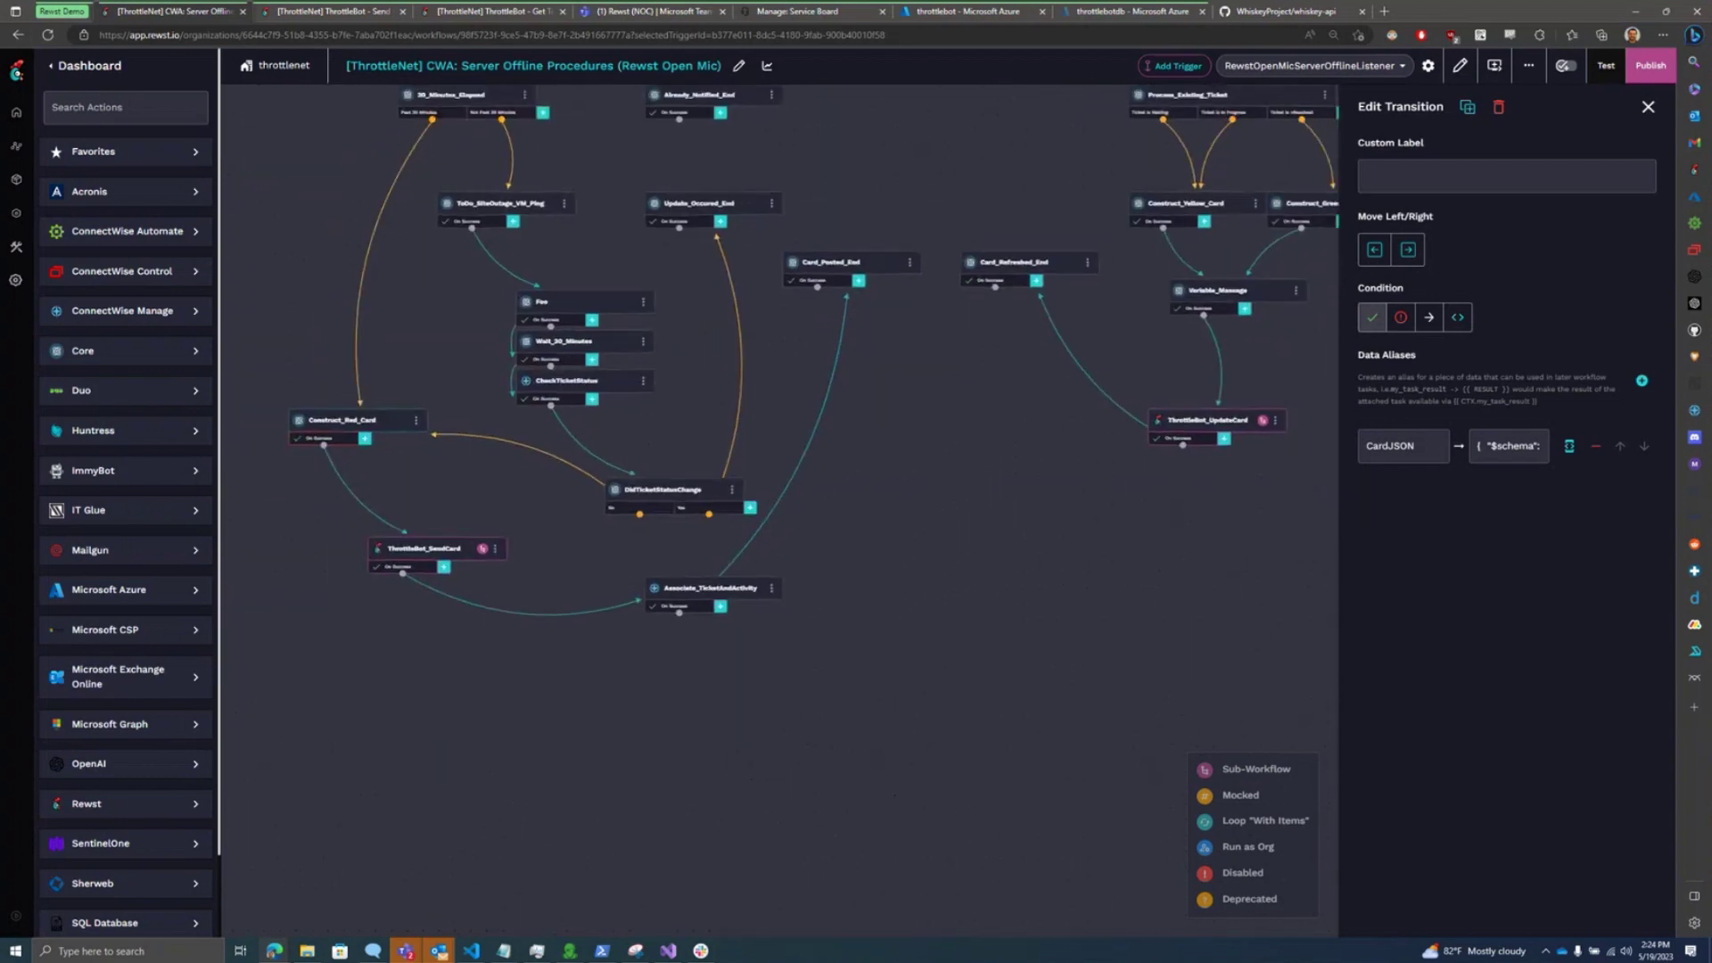
pyautogui.moveTo(803, 499); pyautogui.dragTo(666, 741)
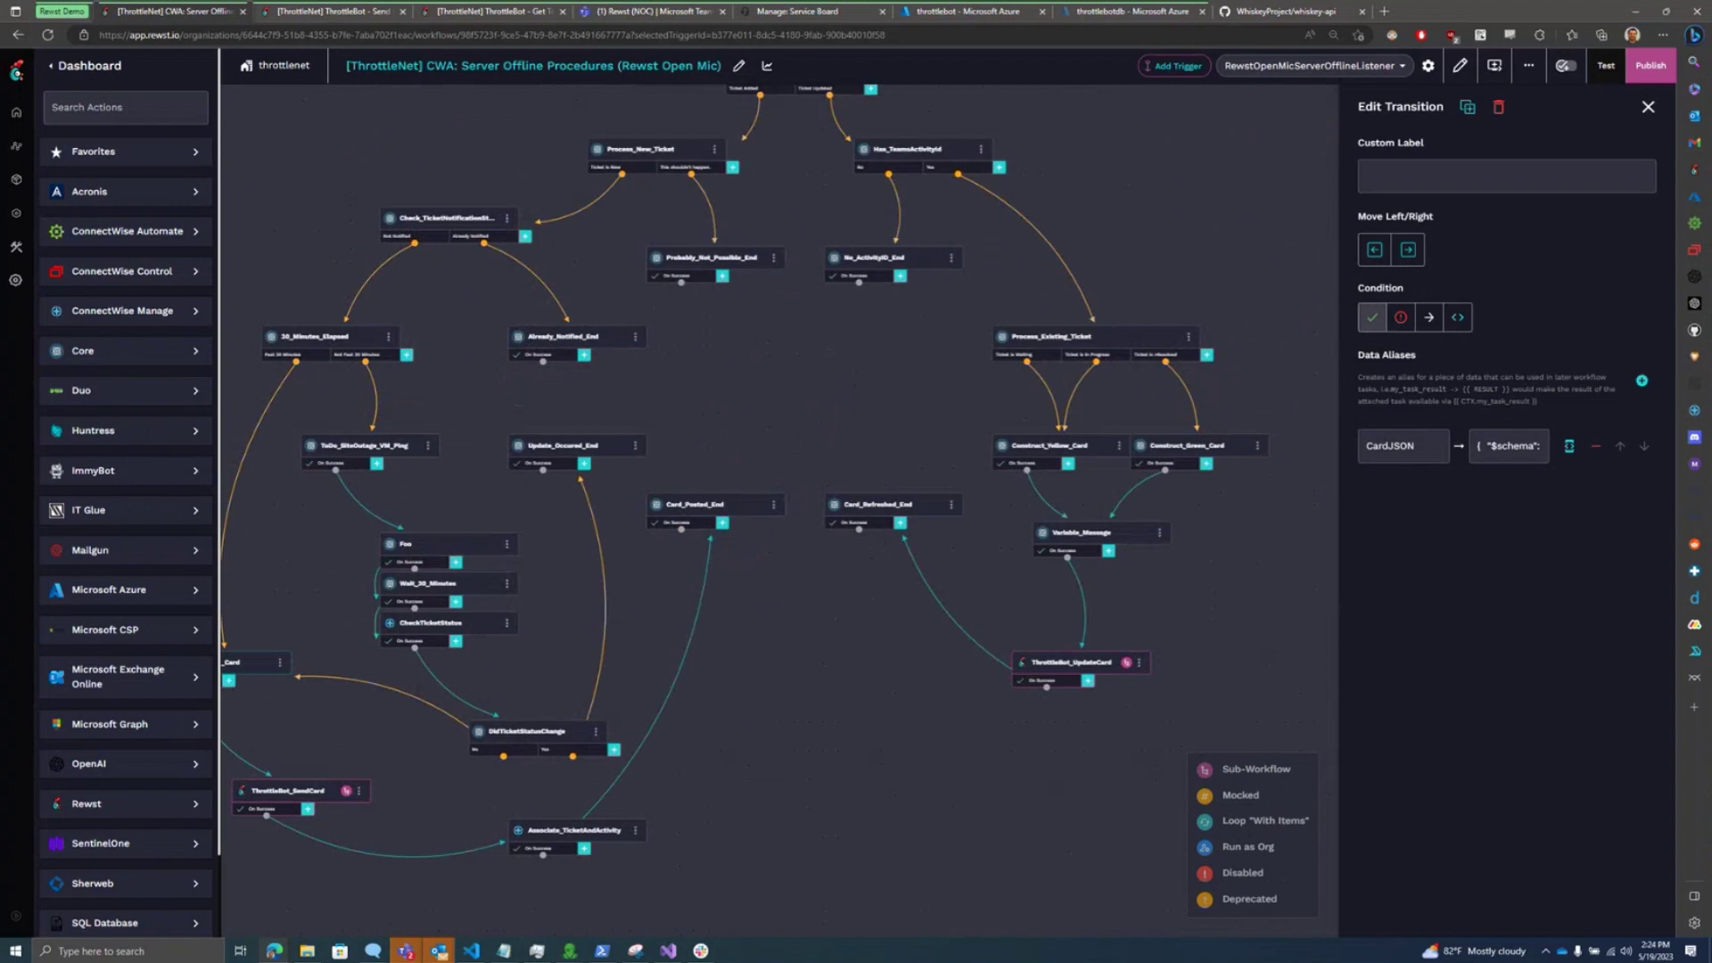
pyautogui.scroll(3, 772, 516)
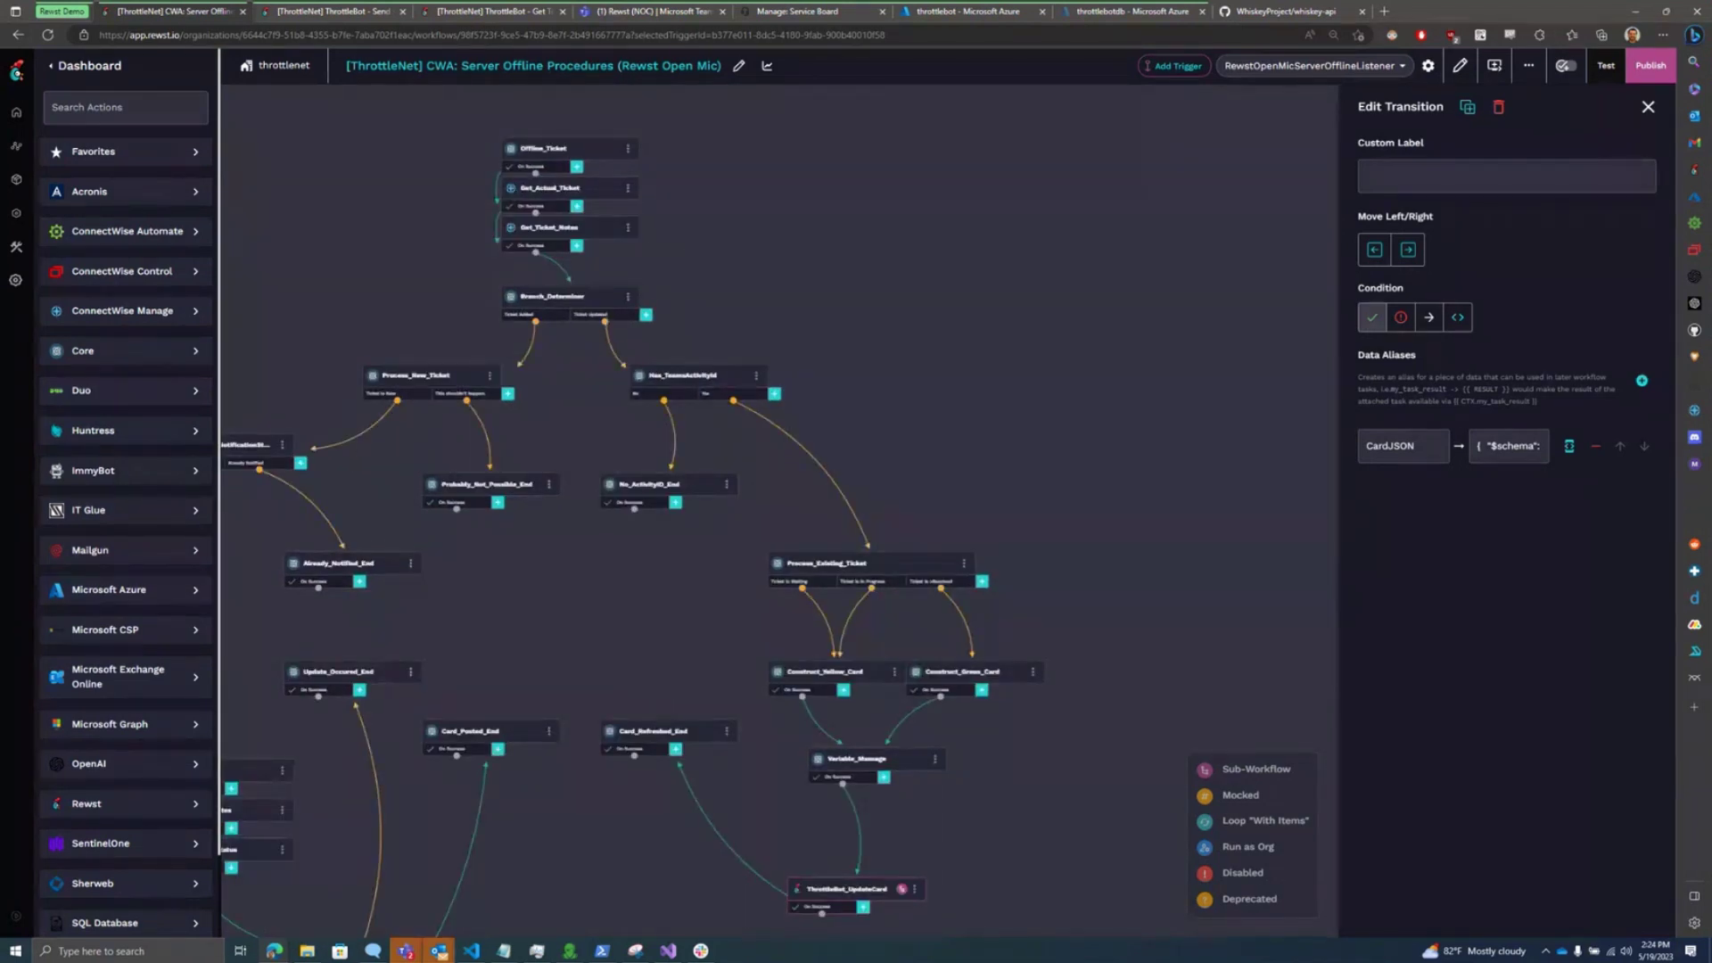
pyautogui.moveTo(1101, 774); pyautogui.dragTo(1061, 752)
pyautogui.scroll(1, 1061, 752)
pyautogui.scroll(-3, 620, 373)
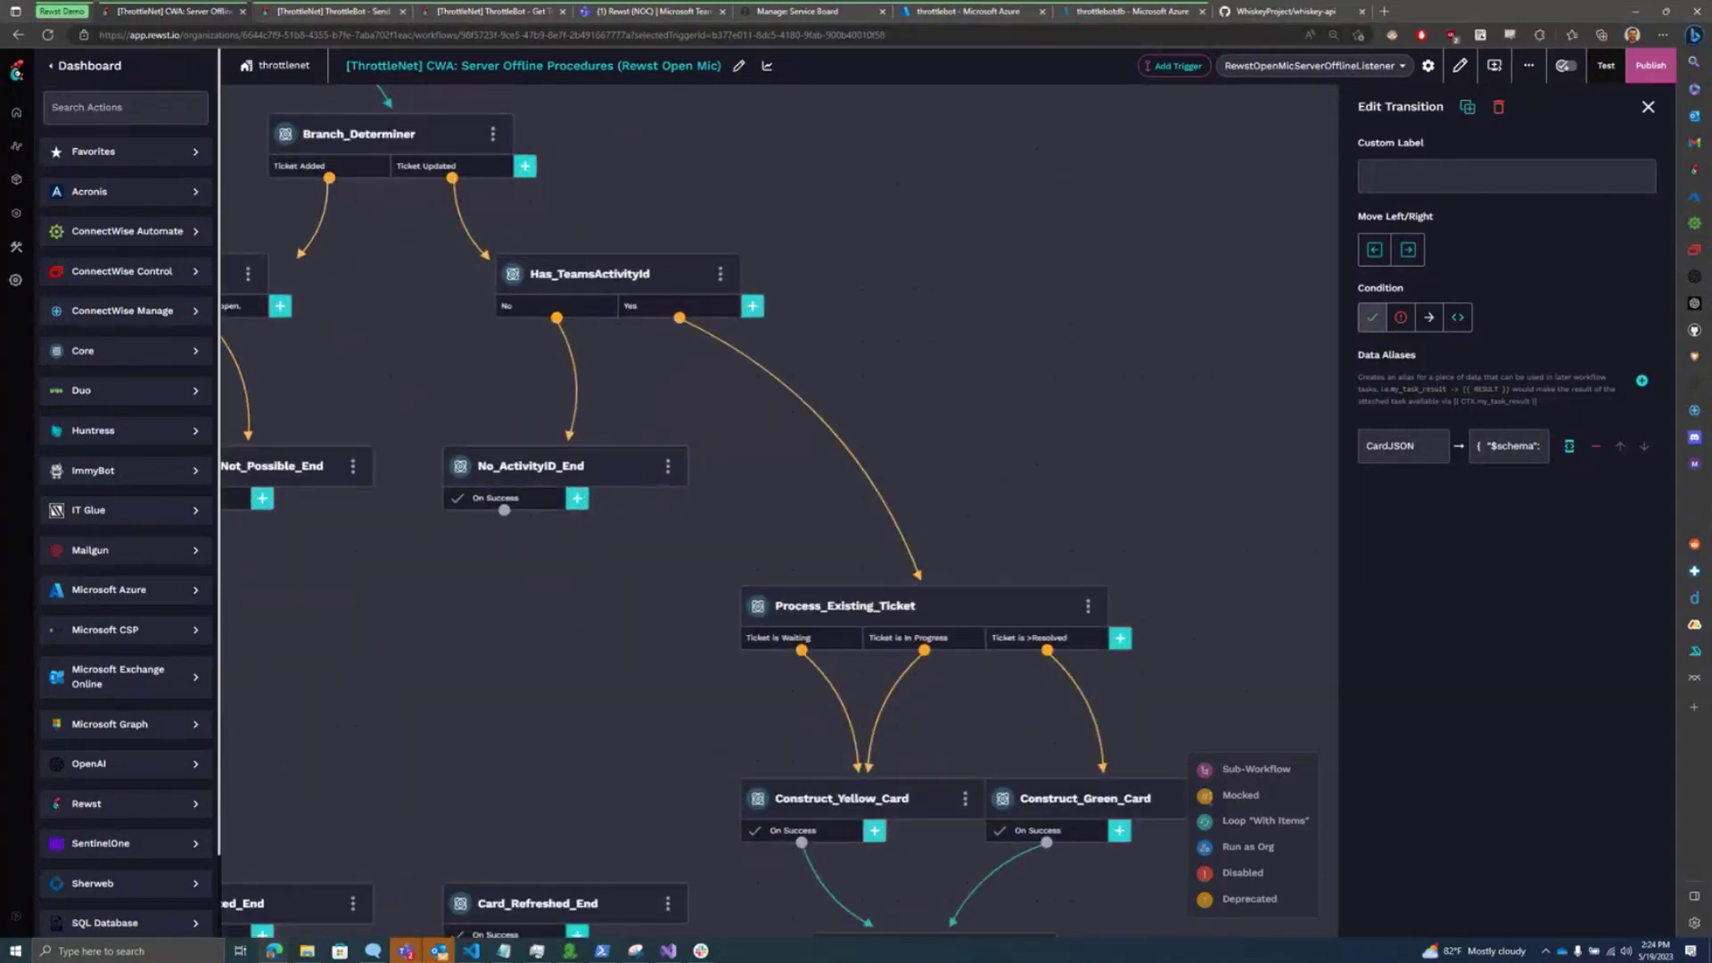
pyautogui.scroll(-2, 723, 511)
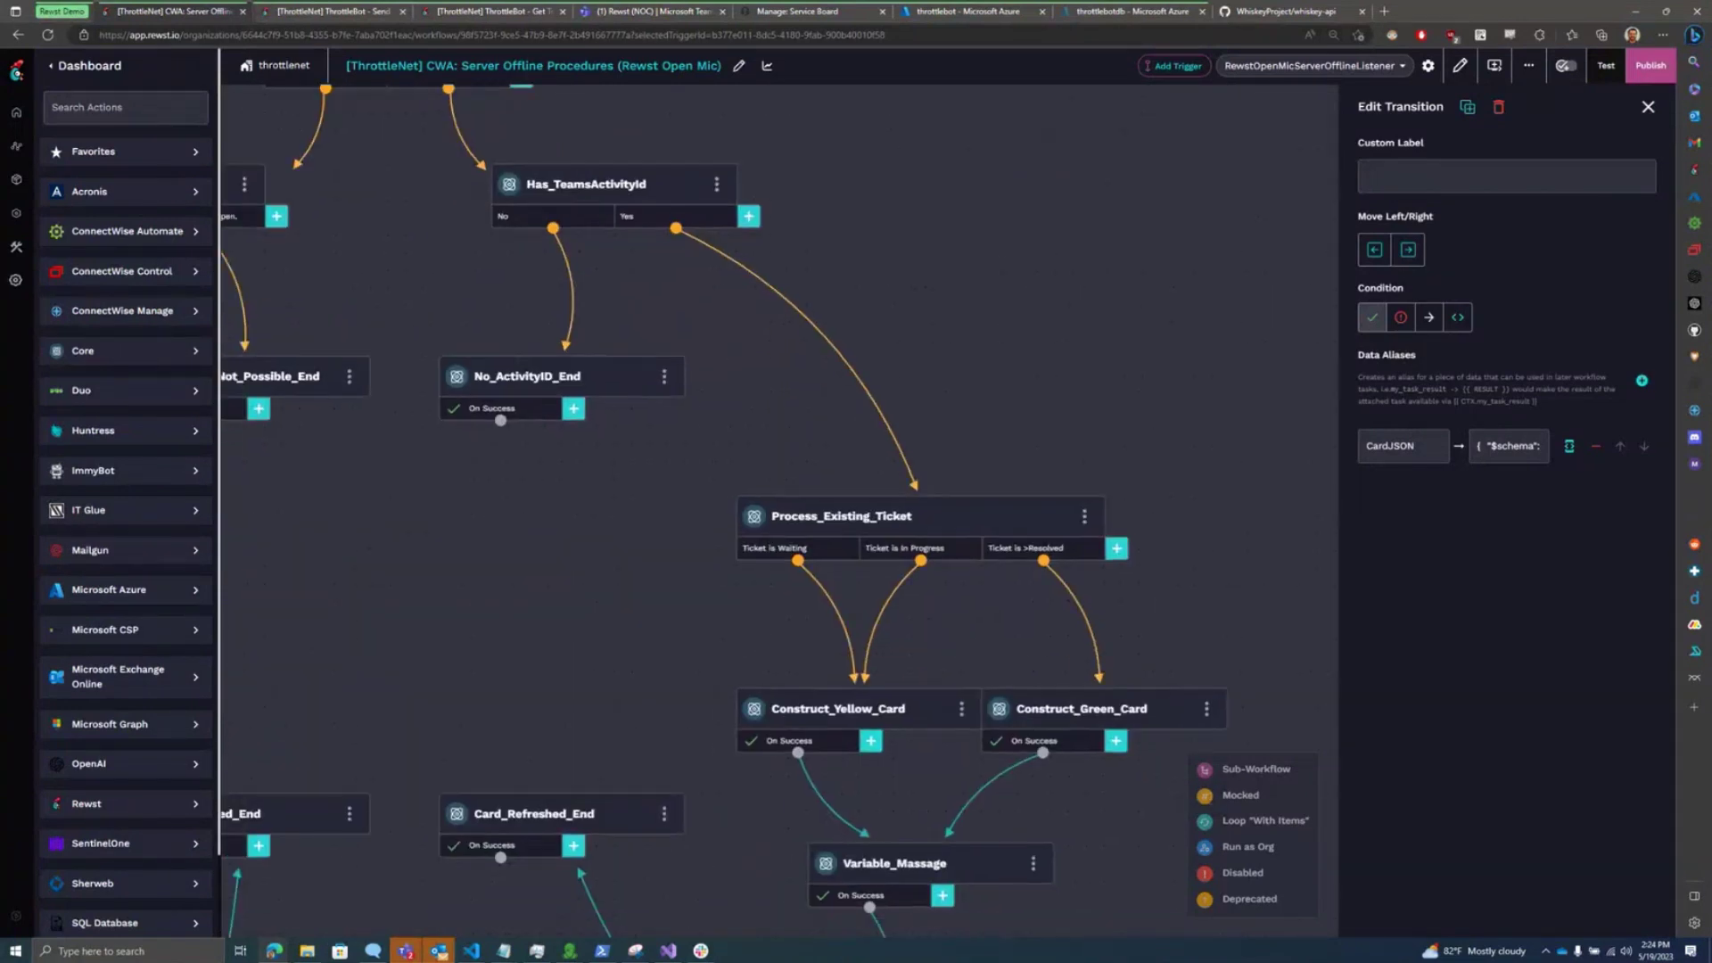
pyautogui.scroll(-4, 773, 511)
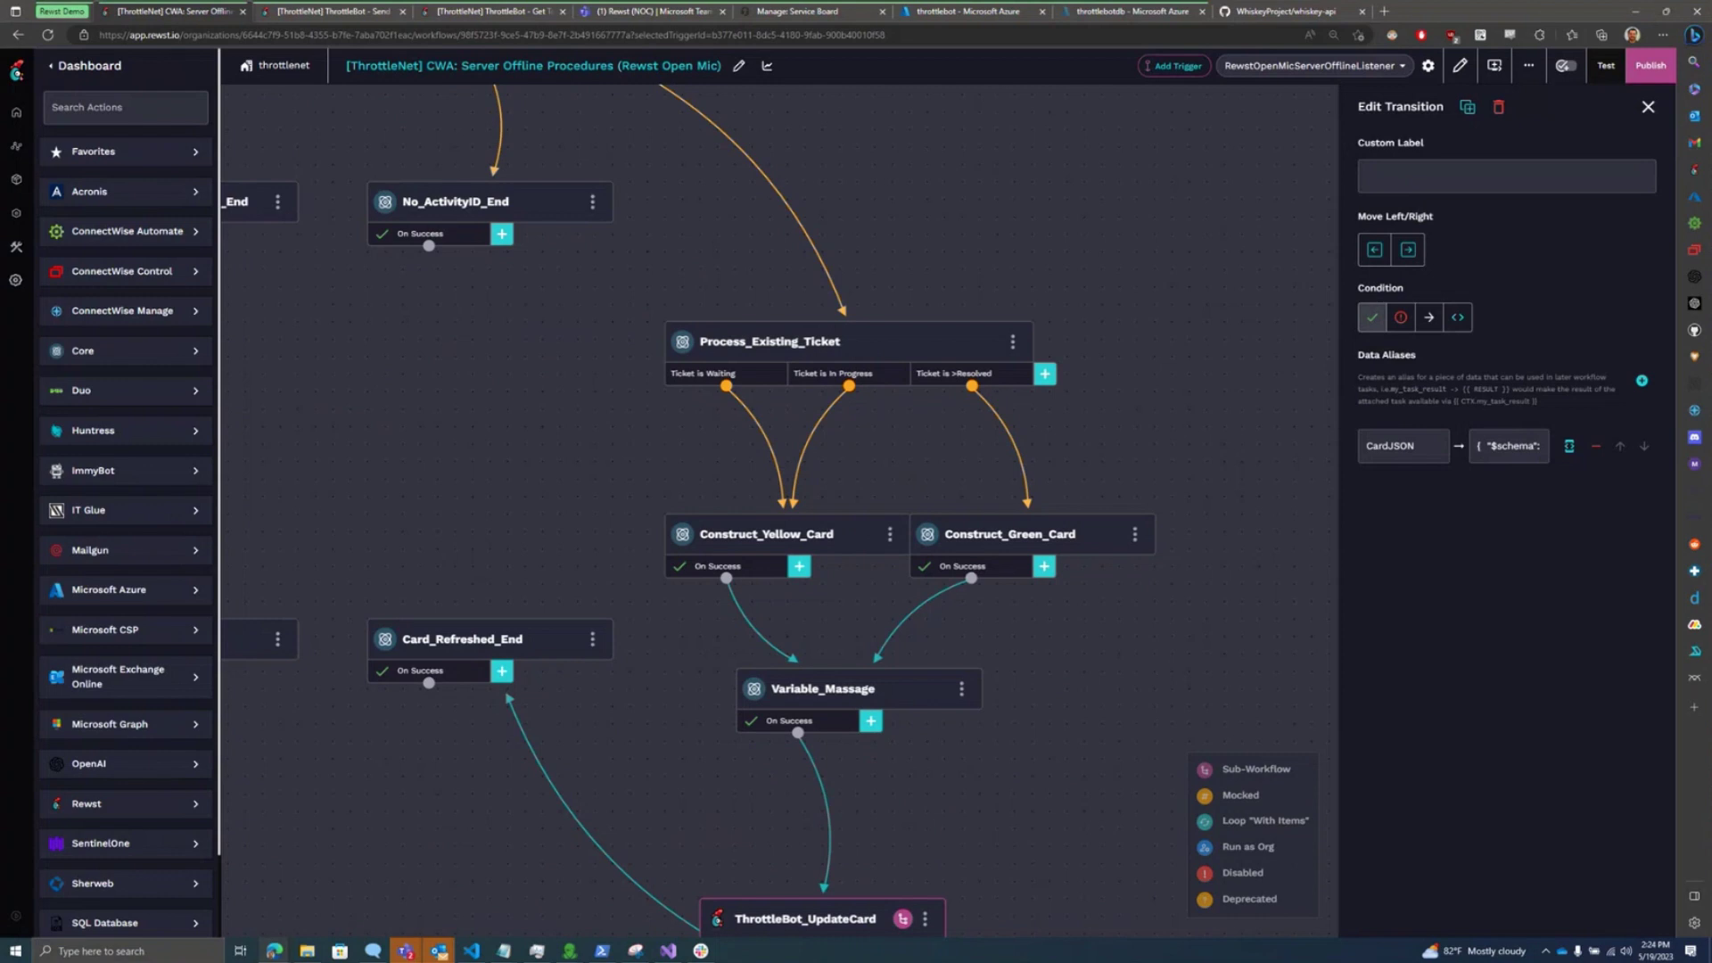
pyautogui.scroll(-1, 686, 511)
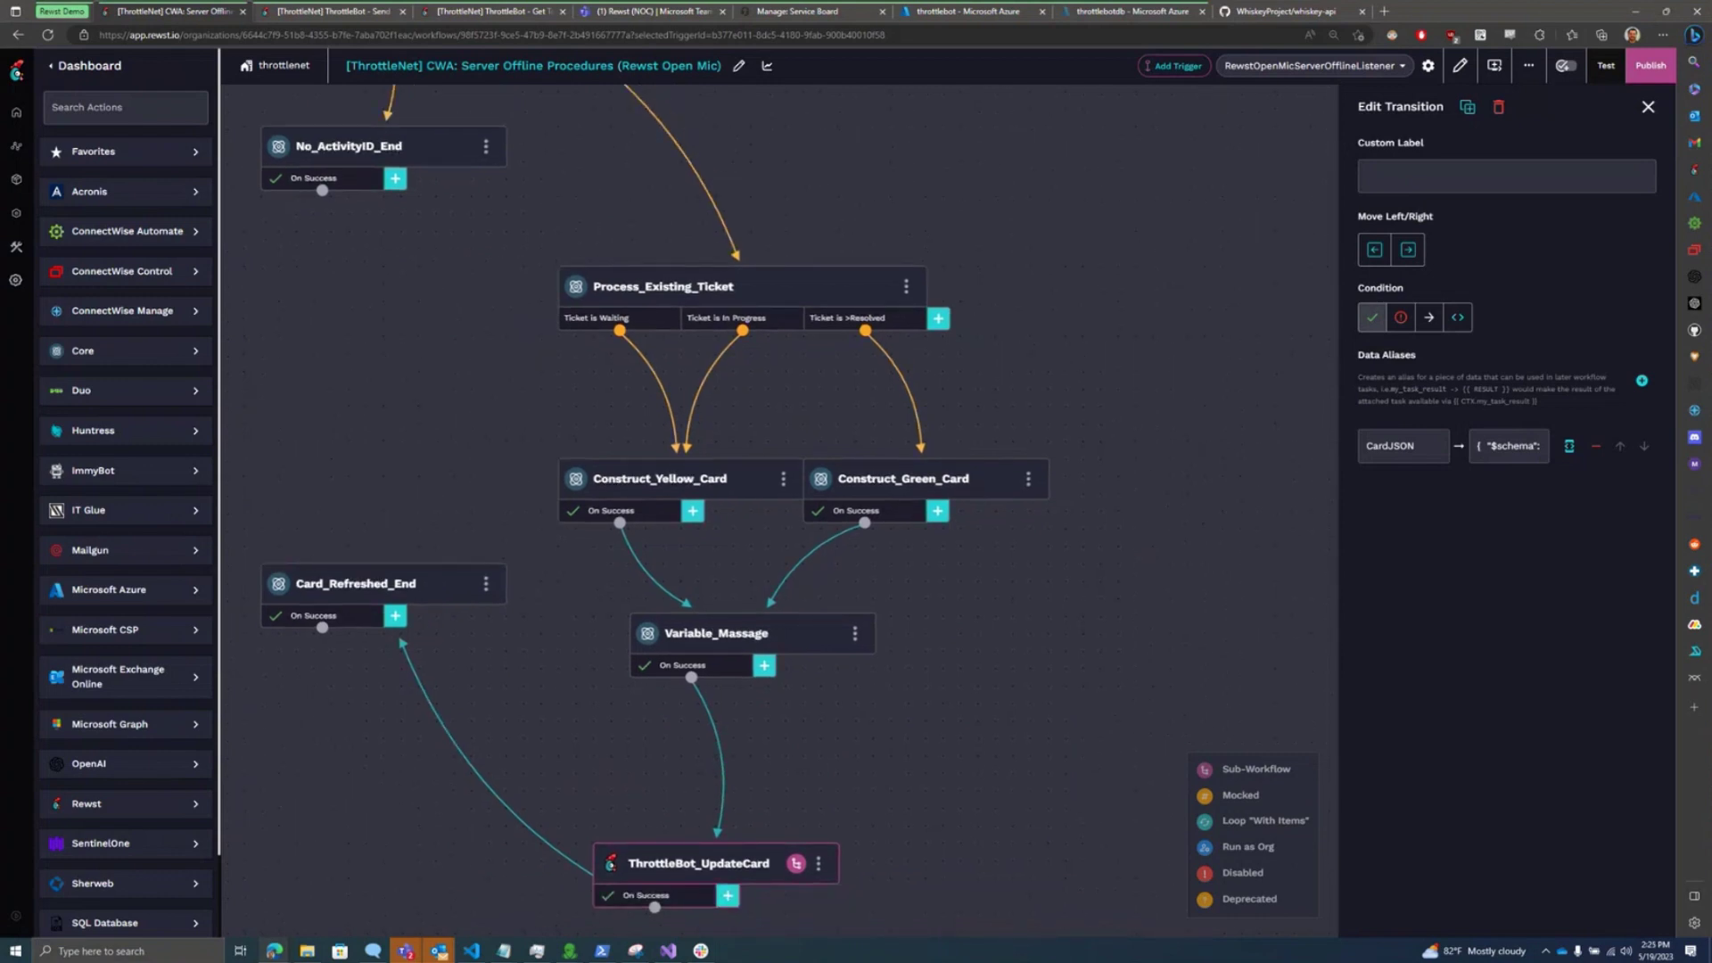
# Step: Inspect the Construct_Yellow_Card and Construct_Green_Card tasks below Process_Existing_Ticket
pyautogui.click(660, 479)
pyautogui.click(903, 479)
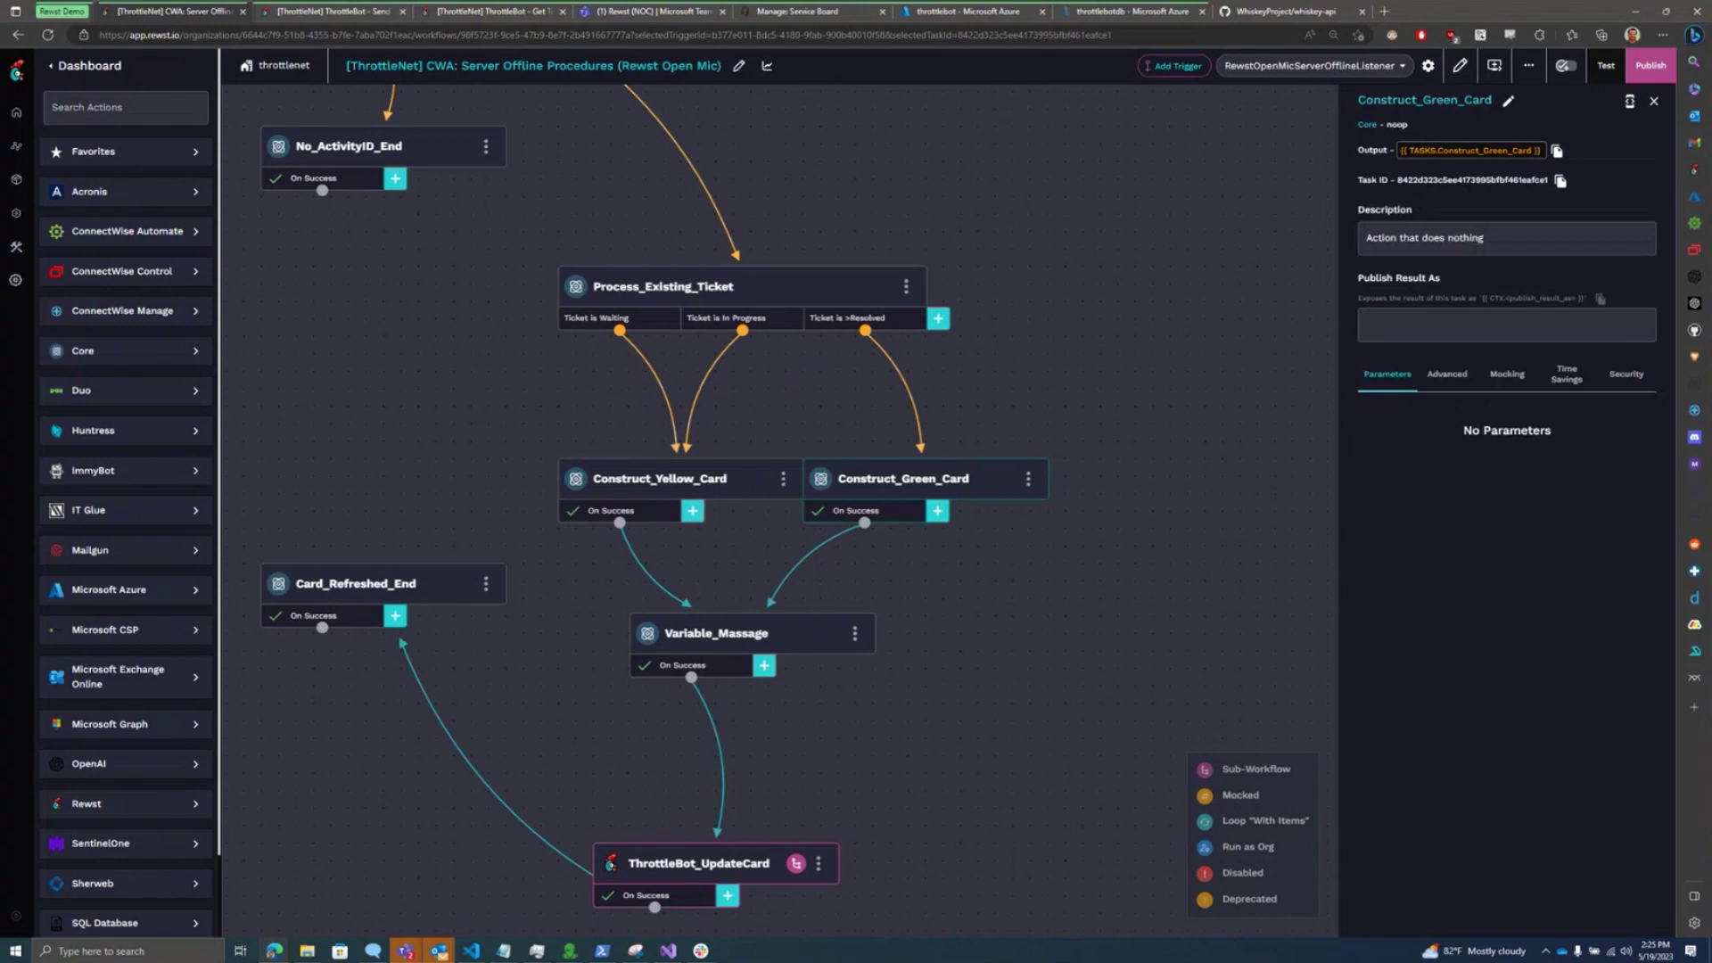
pyautogui.moveTo(967, 714); pyautogui.dragTo(1046, 552)
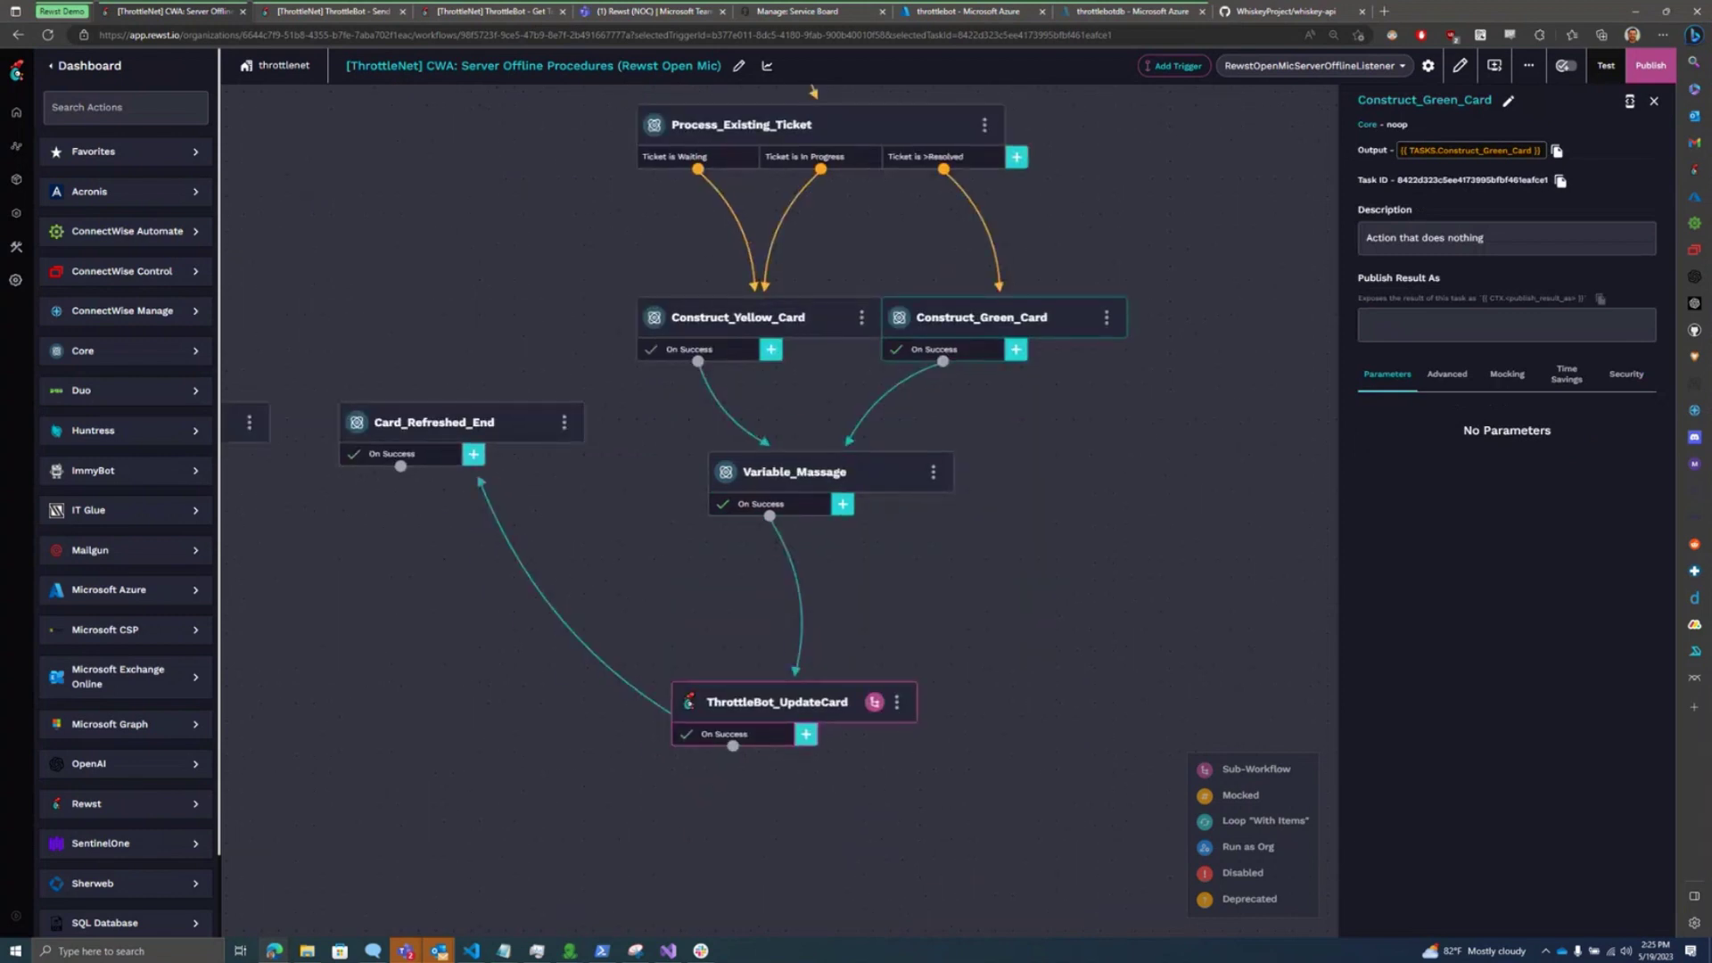
# Step: Inspect the ThrottleBot_UpdateCard task's parameters, focusing on its ActivityID value, and view the whole workflow
pyautogui.click(777, 703)
pyautogui.moveTo(1507, 762); pyautogui.dragTo(1376, 761)
pyautogui.click(1497, 761)
pyautogui.hotkey('ctrl', 'a')
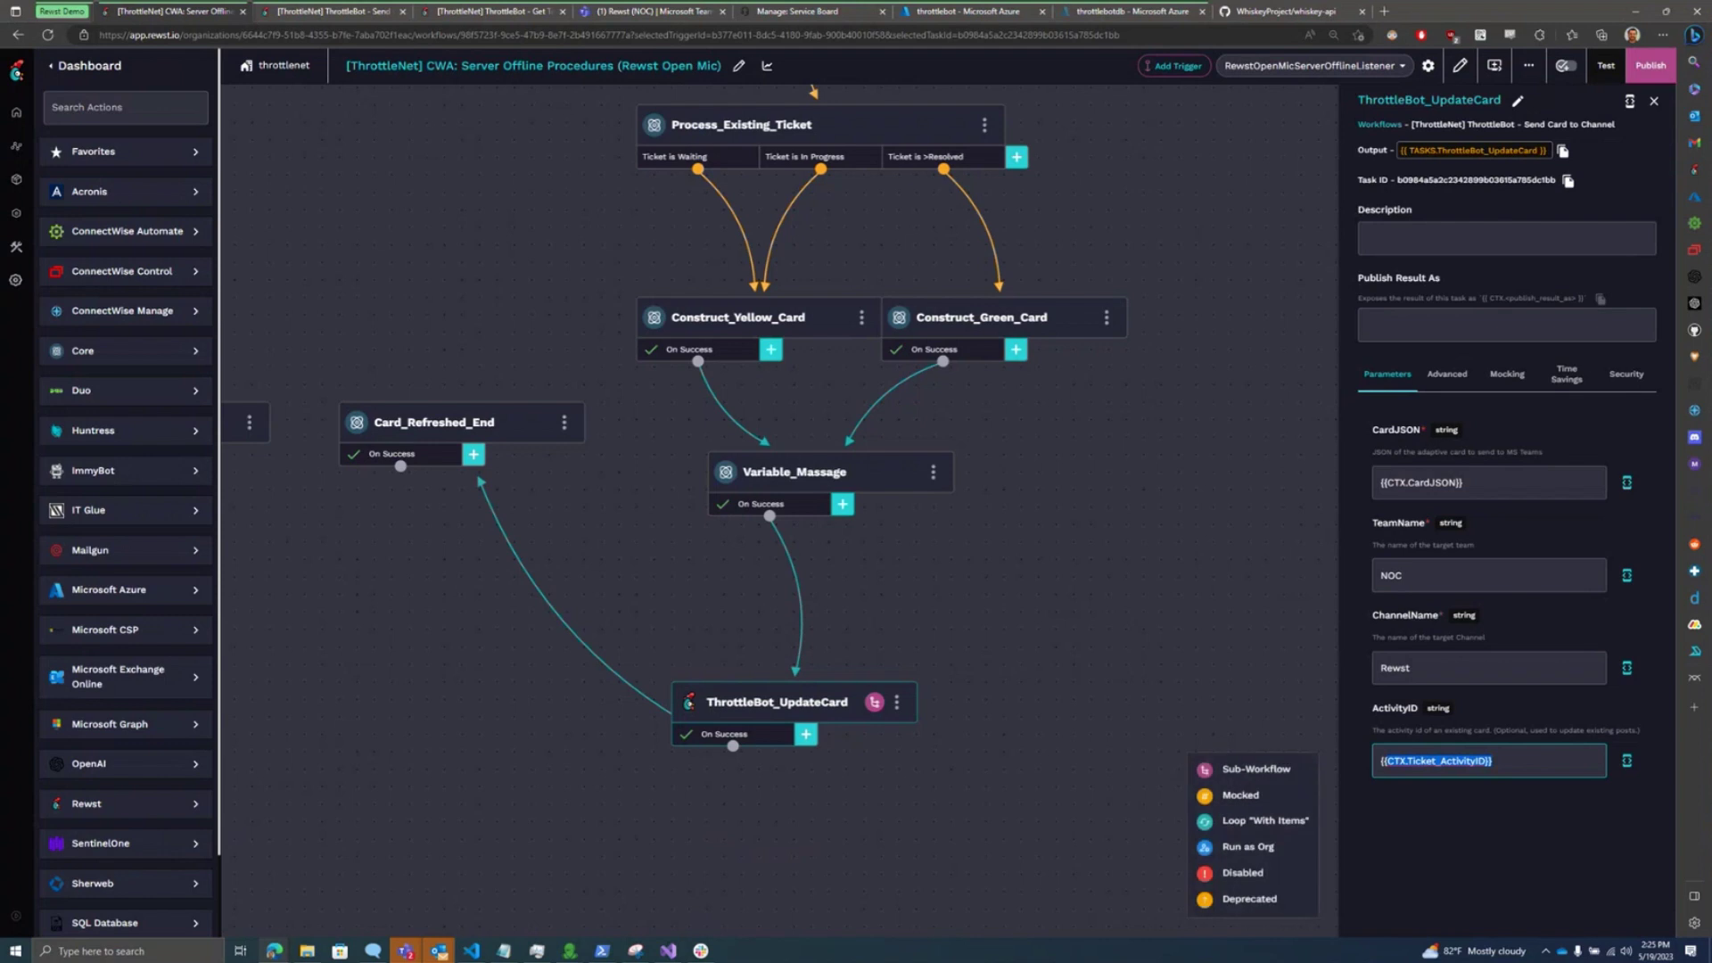
pyautogui.scroll(-5, 977, 651)
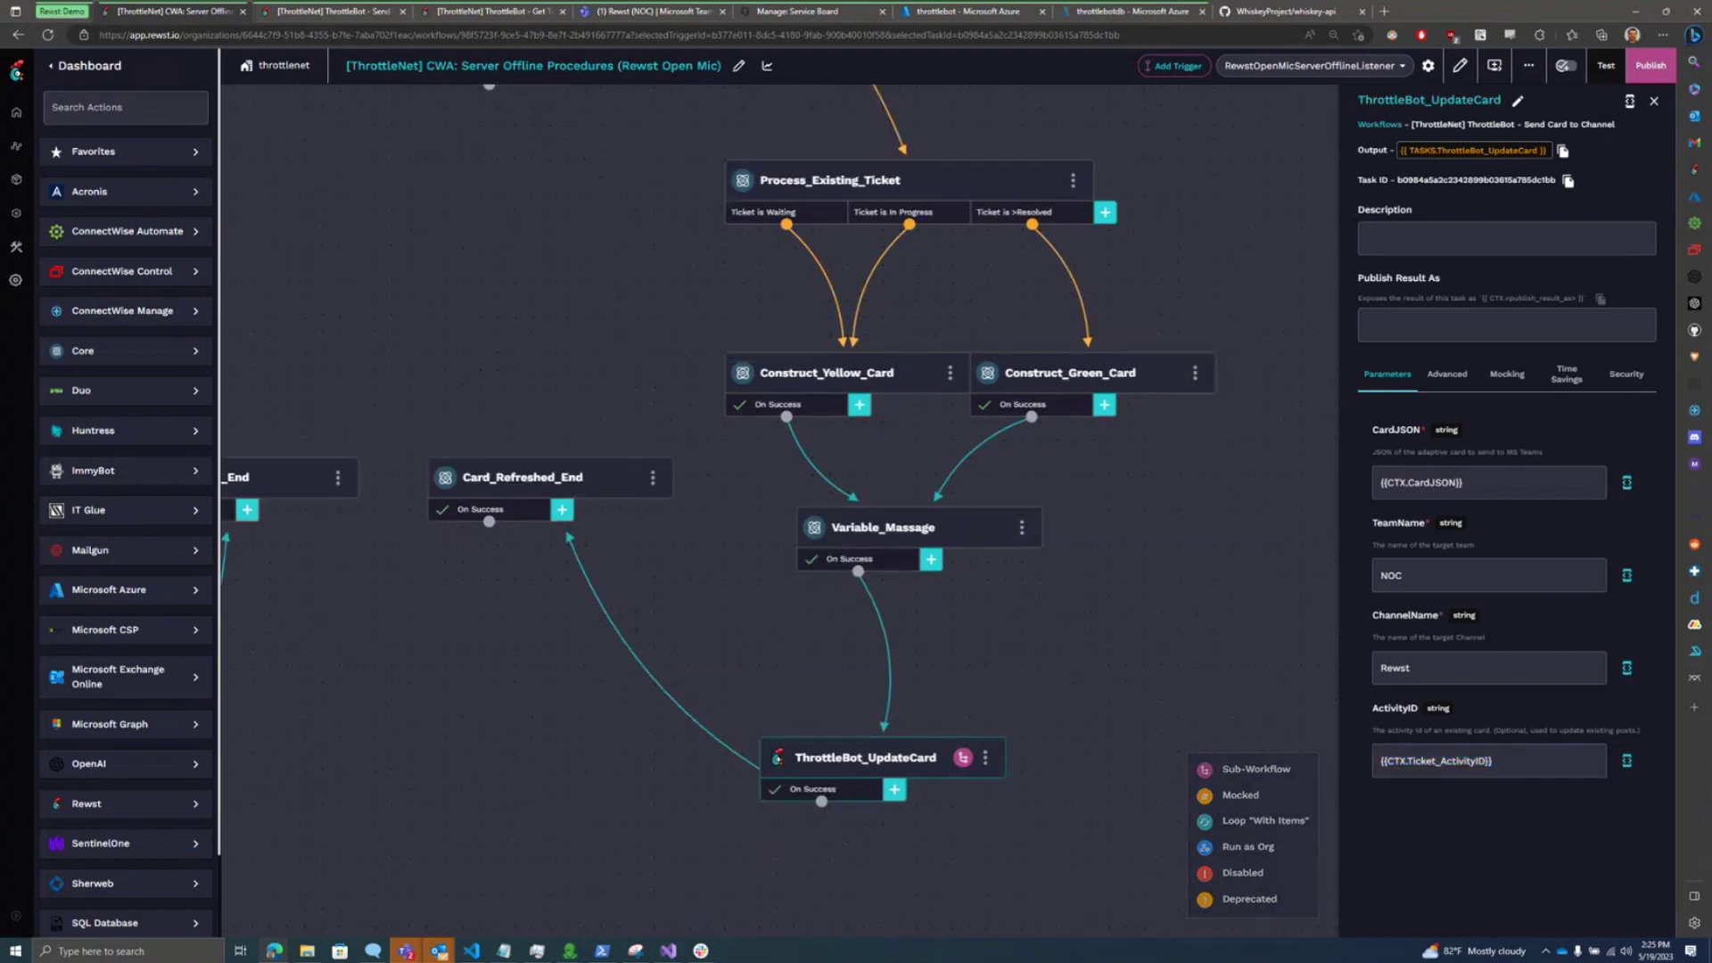
pyautogui.scroll(-3, 981, 637)
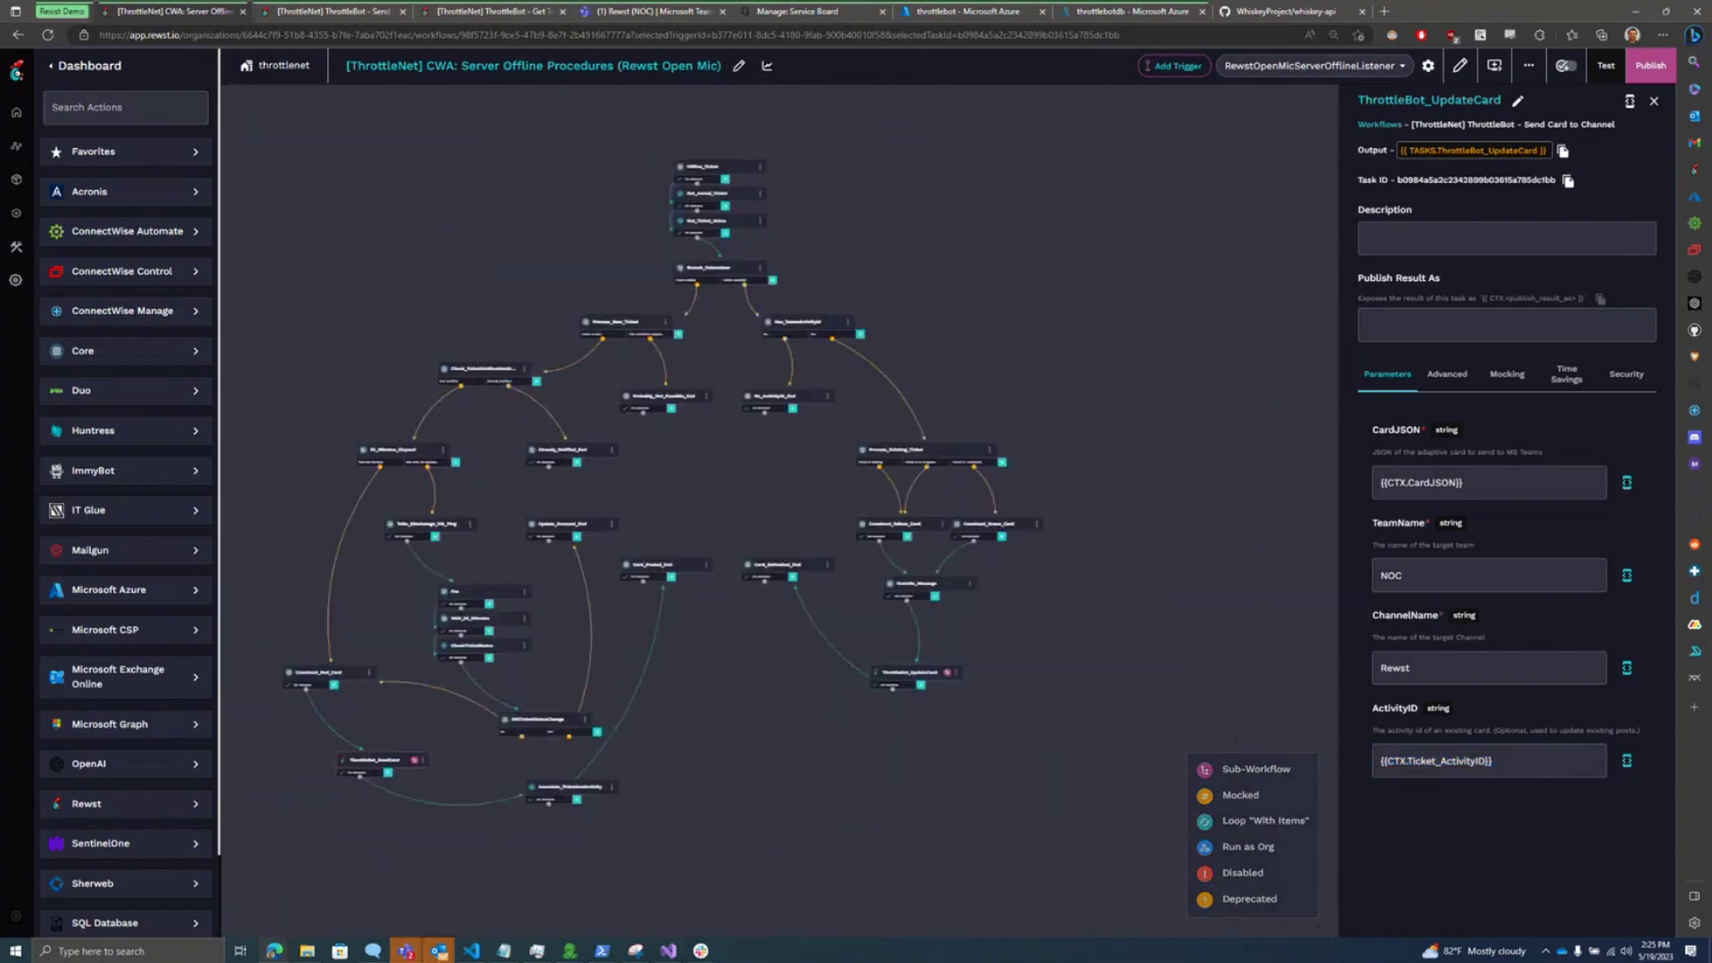
# Step: Switch to ConnectWise Manage, check the new ticket's summary "LT - Offline Servers:777" and save the ticket
pyautogui.click(852, 12)
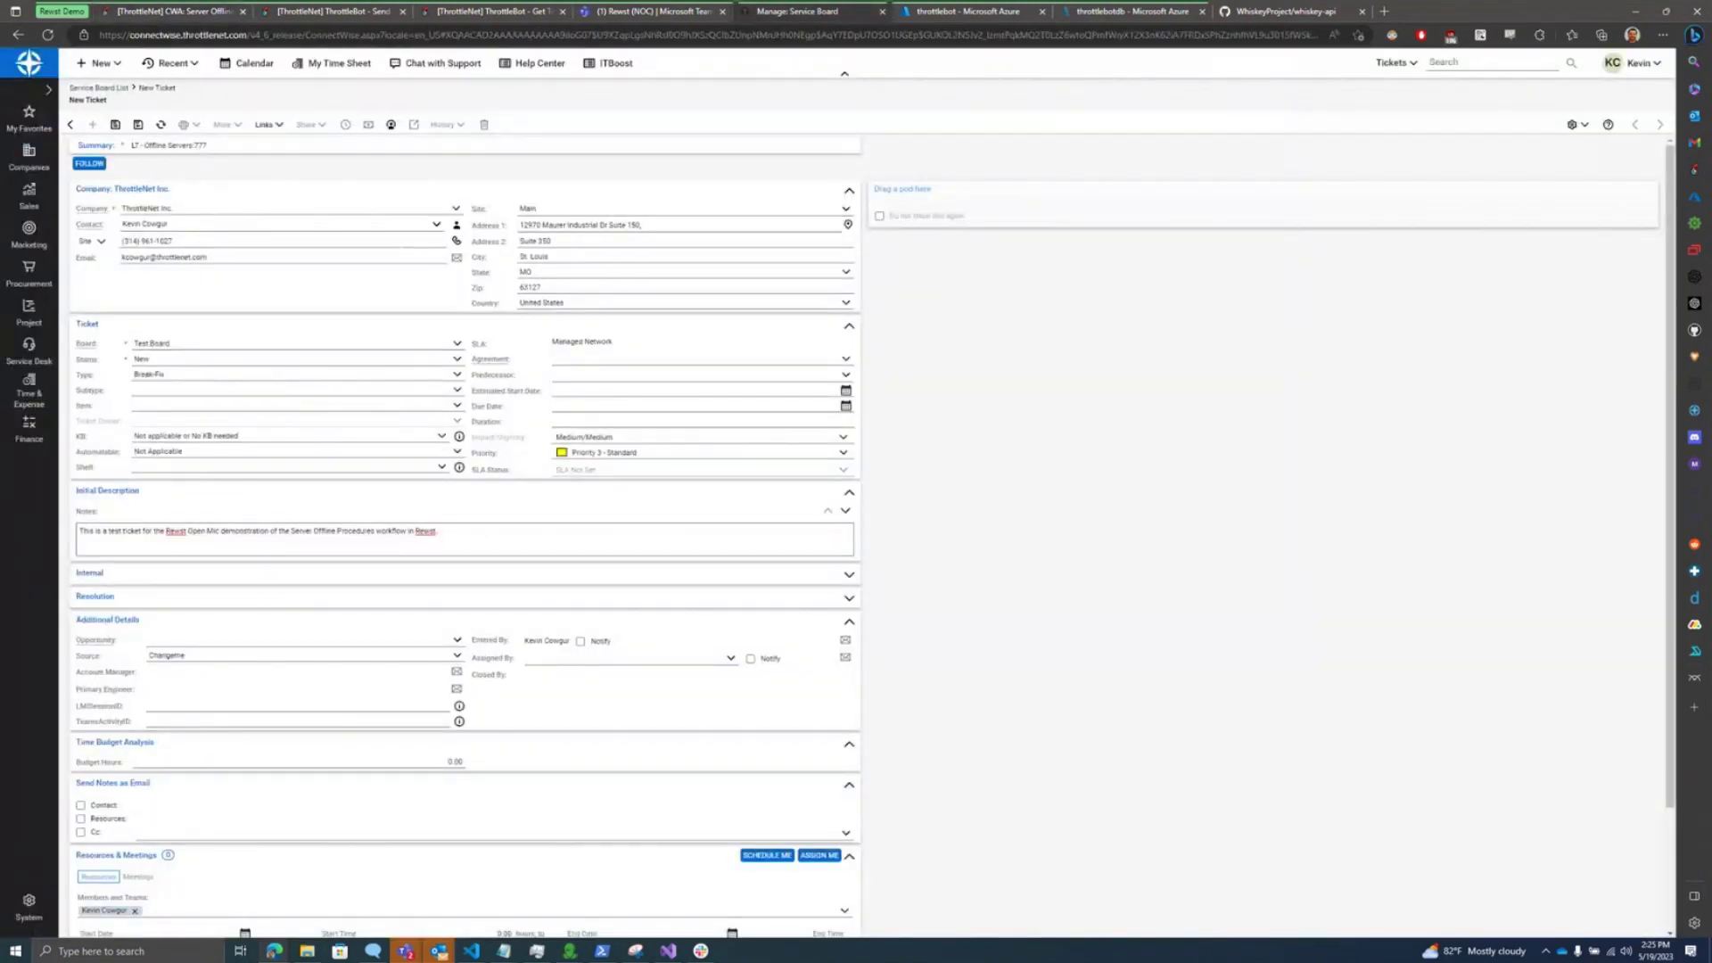
pyautogui.scroll(-2, 463, 535)
pyautogui.scroll(2, 464, 535)
pyautogui.moveTo(207, 145); pyautogui.dragTo(131, 145)
pyautogui.click(208, 146)
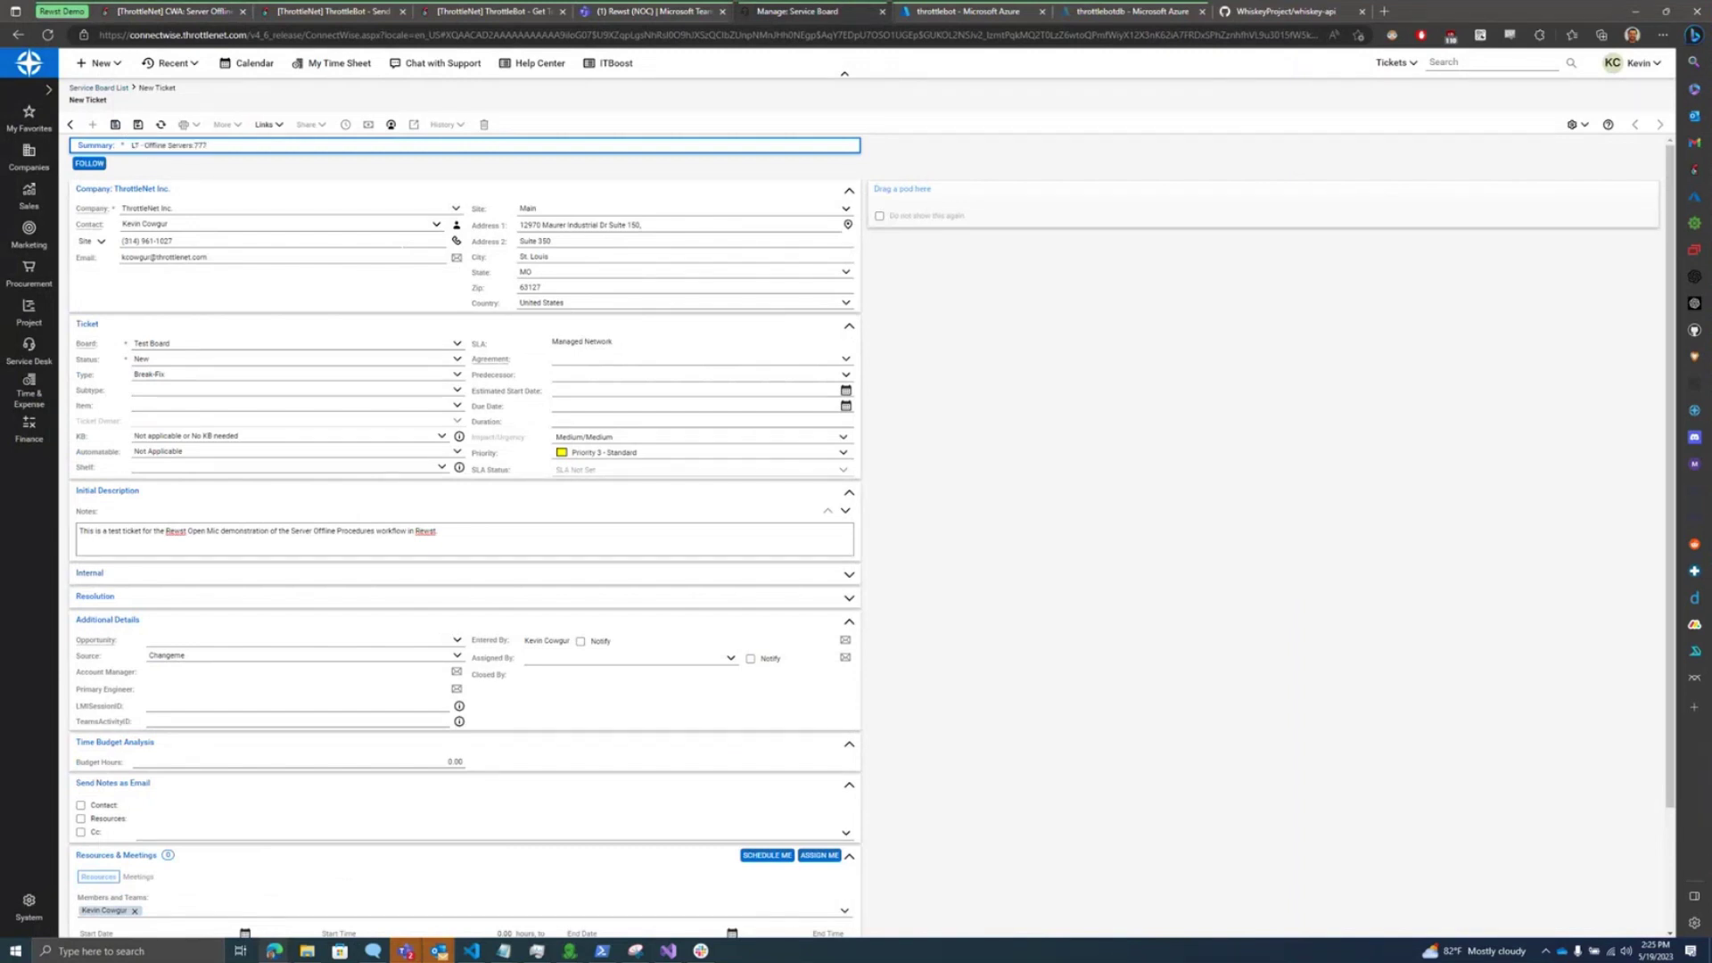
pyautogui.click(115, 125)
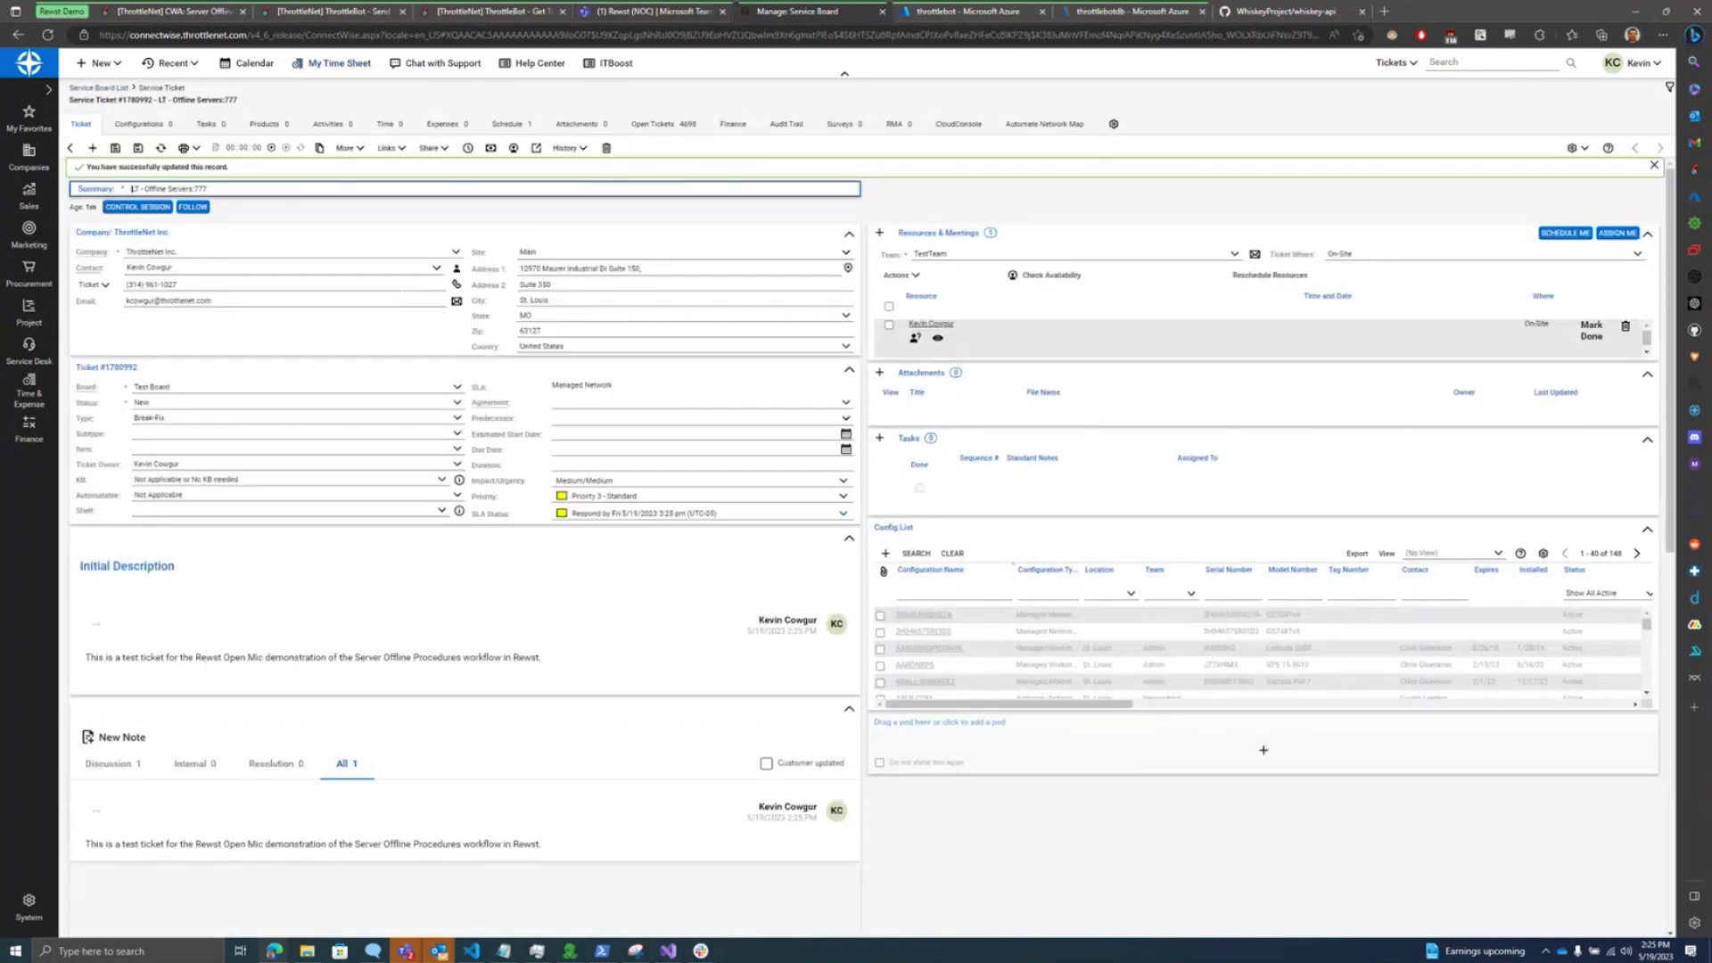
# Step: Expand ThrottleBot_SendCard in the workflow's execution summary, and switch to the NOC team's Rewst channel in Microsoft Teams to view the posted card
pyautogui.click(655, 11)
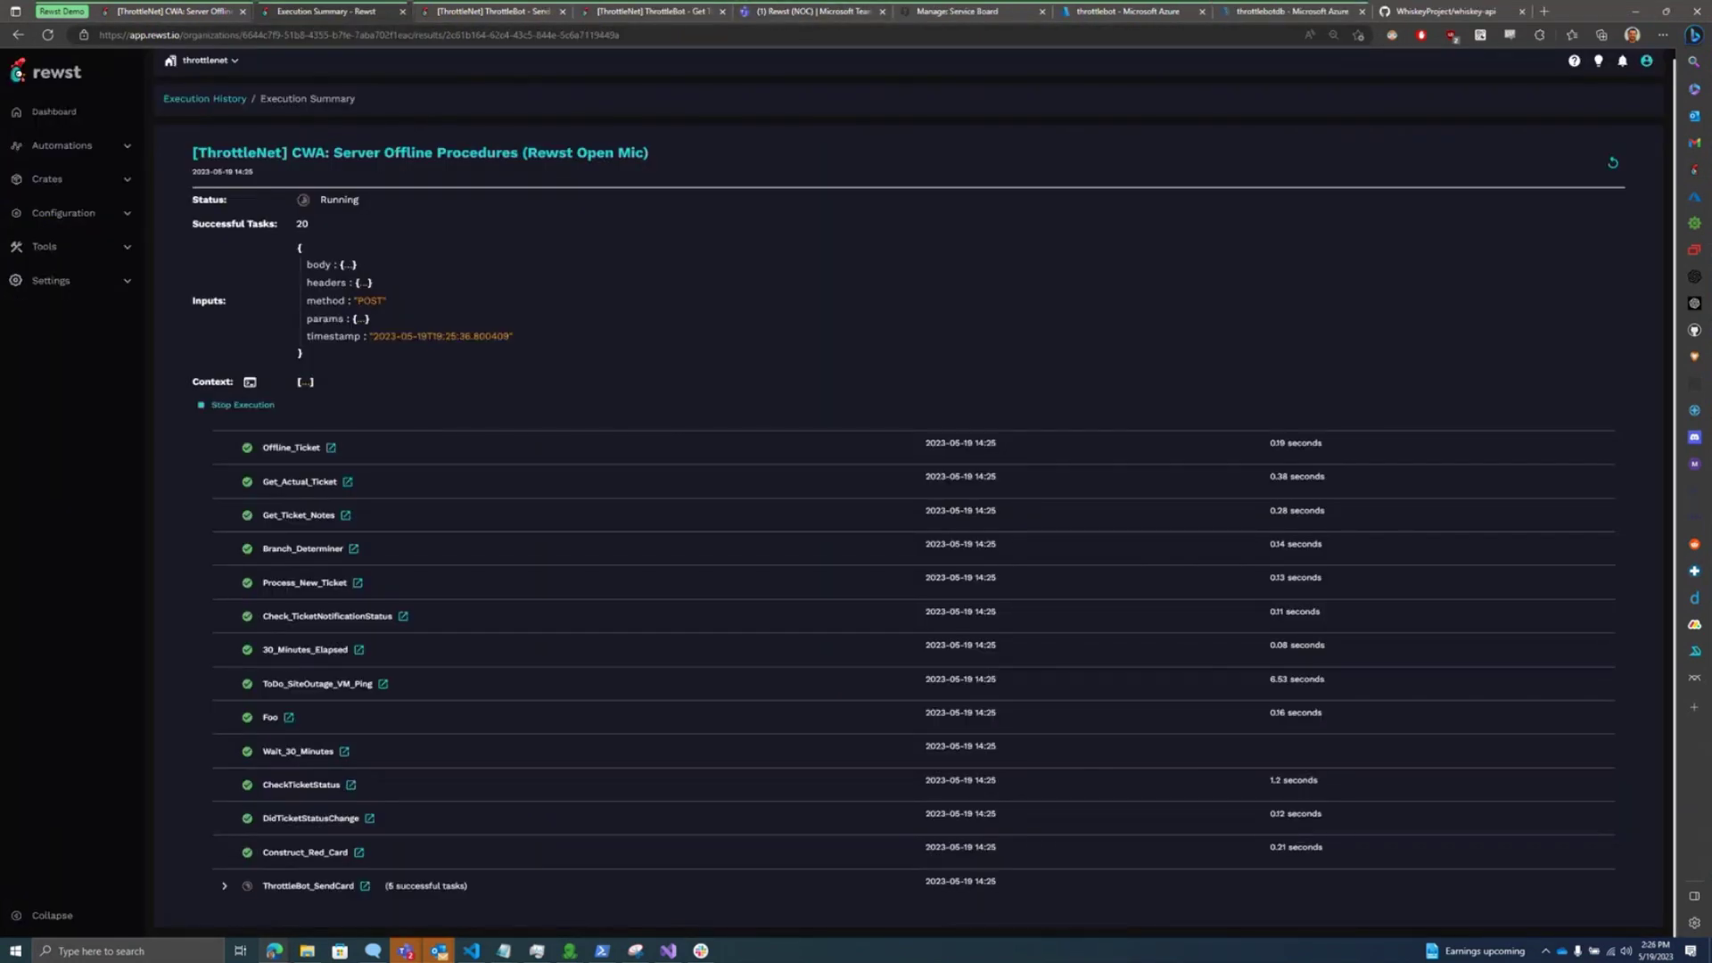
pyautogui.click(225, 887)
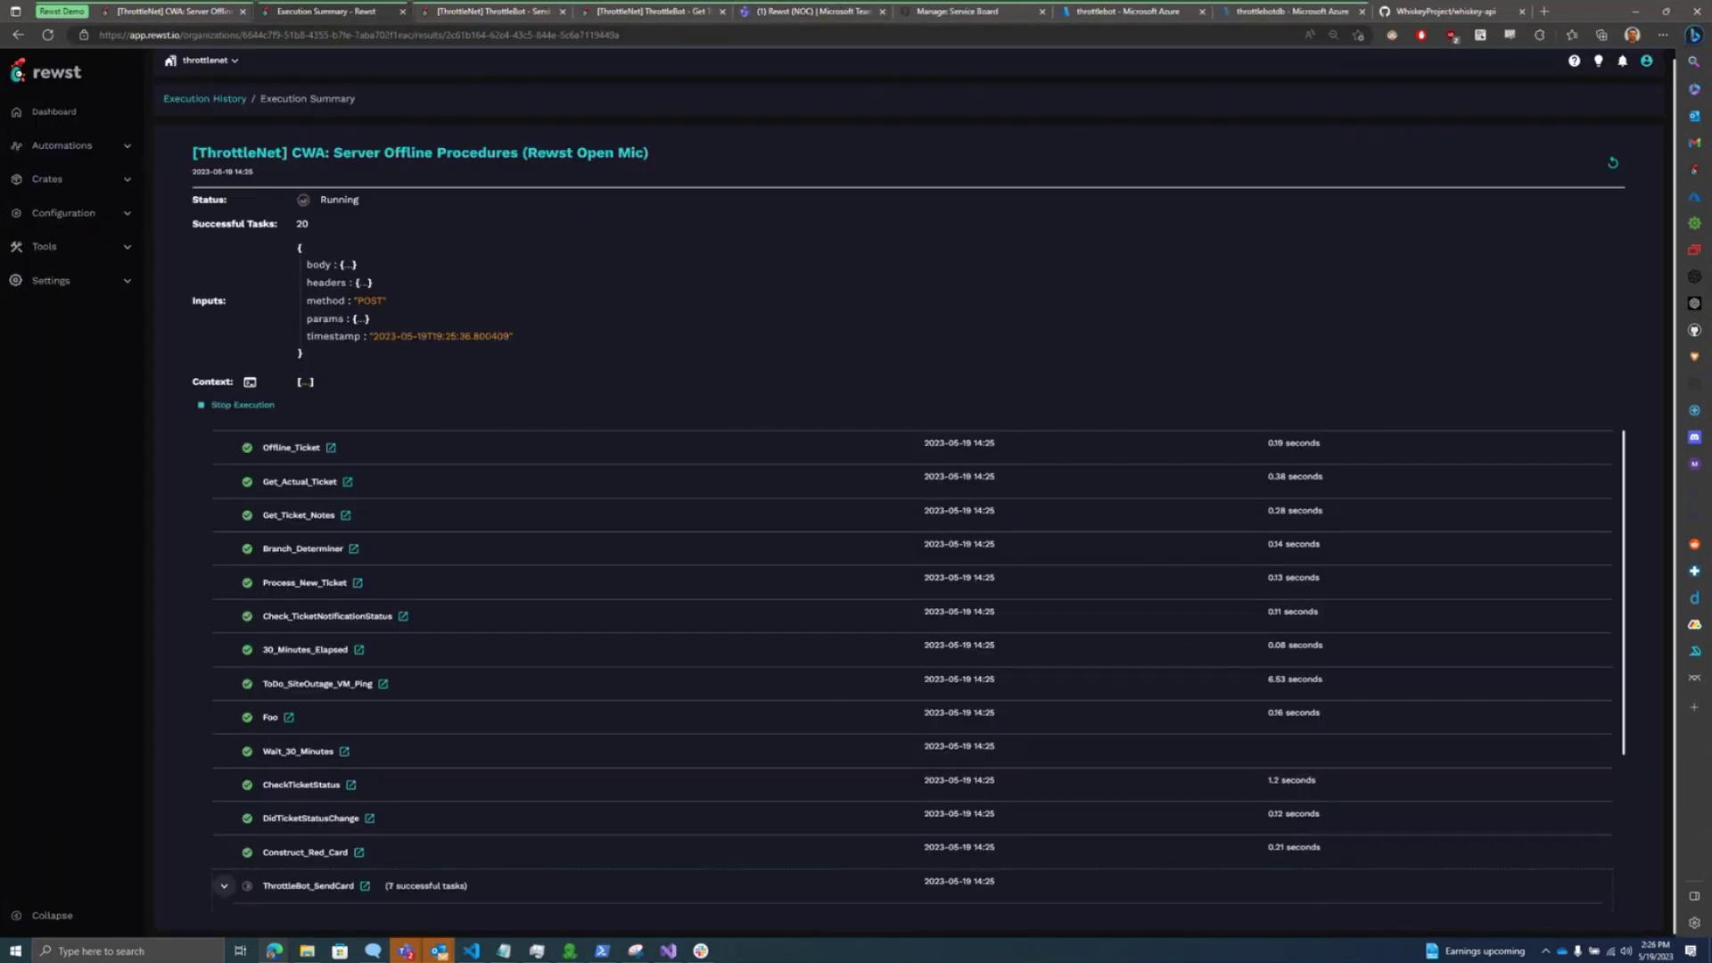
pyautogui.scroll(-1, 225, 886)
pyautogui.click(813, 11)
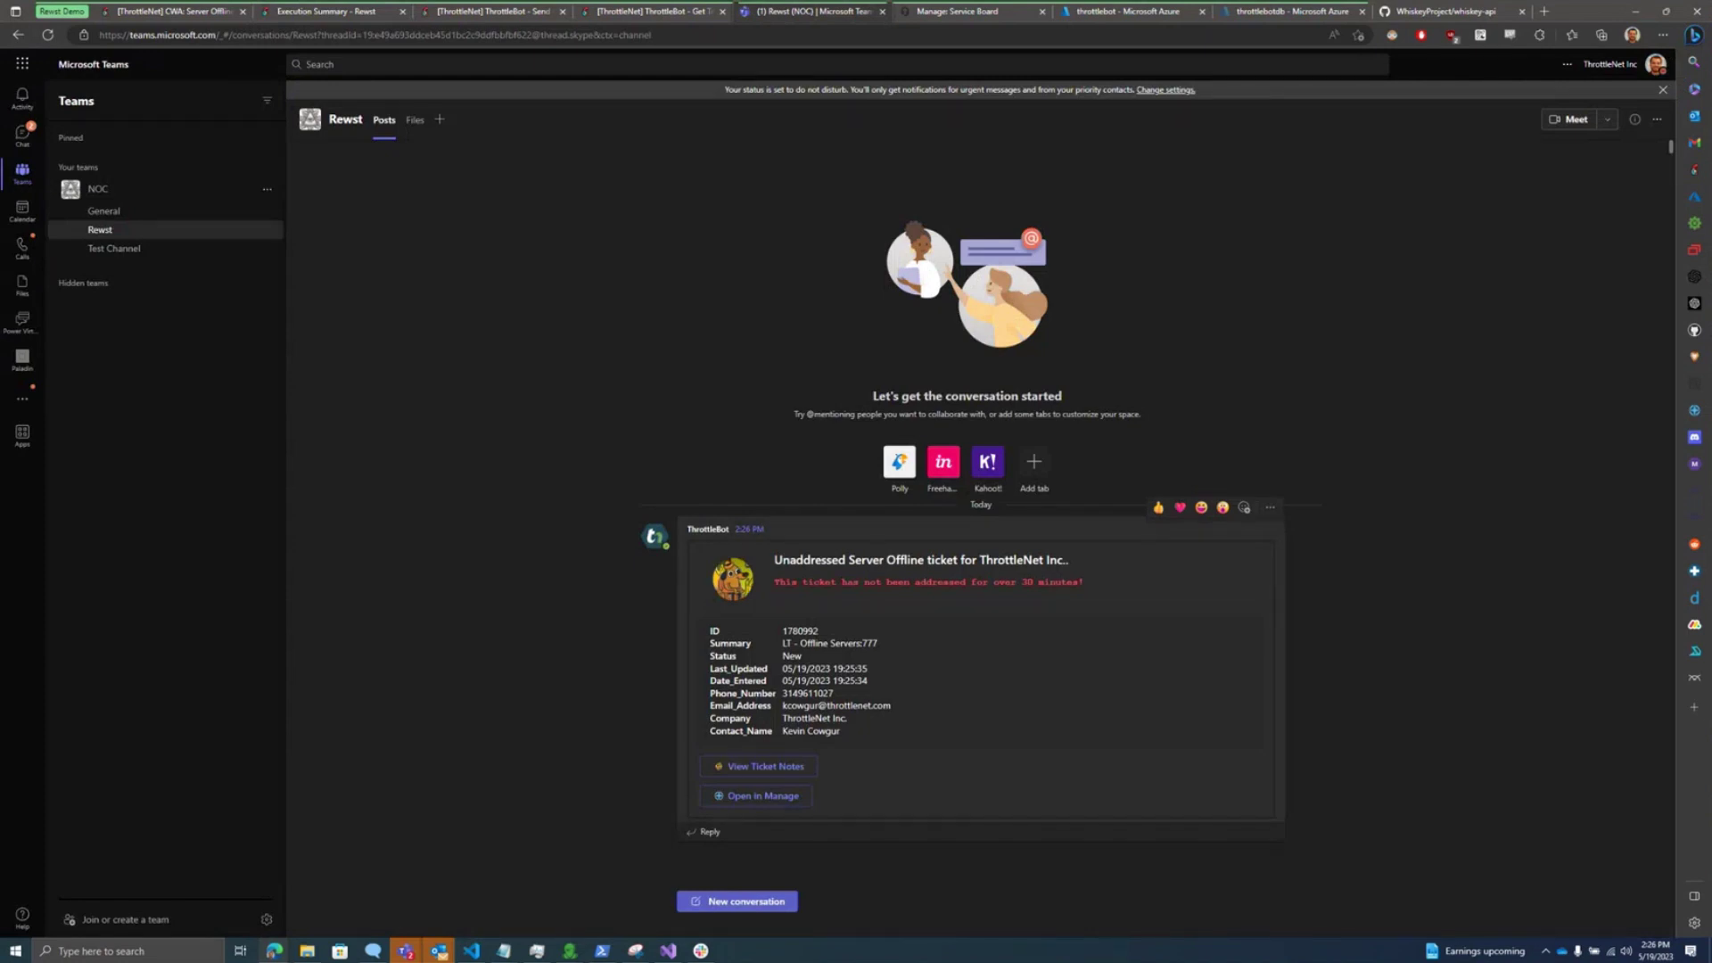
# Step: Examine the heading and alert line of the posted server offline card and display its ticket notes
pyautogui.moveTo(774, 561)
pyautogui.mouseDown()
pyautogui.moveTo(1071, 562)
pyautogui.moveTo(1085, 583)
pyautogui.moveTo(825, 583)
pyautogui.moveTo(774, 560)
pyautogui.moveTo(774, 582)
pyautogui.moveTo(774, 560)
pyautogui.mouseUp()
pyautogui.click(1085, 583)
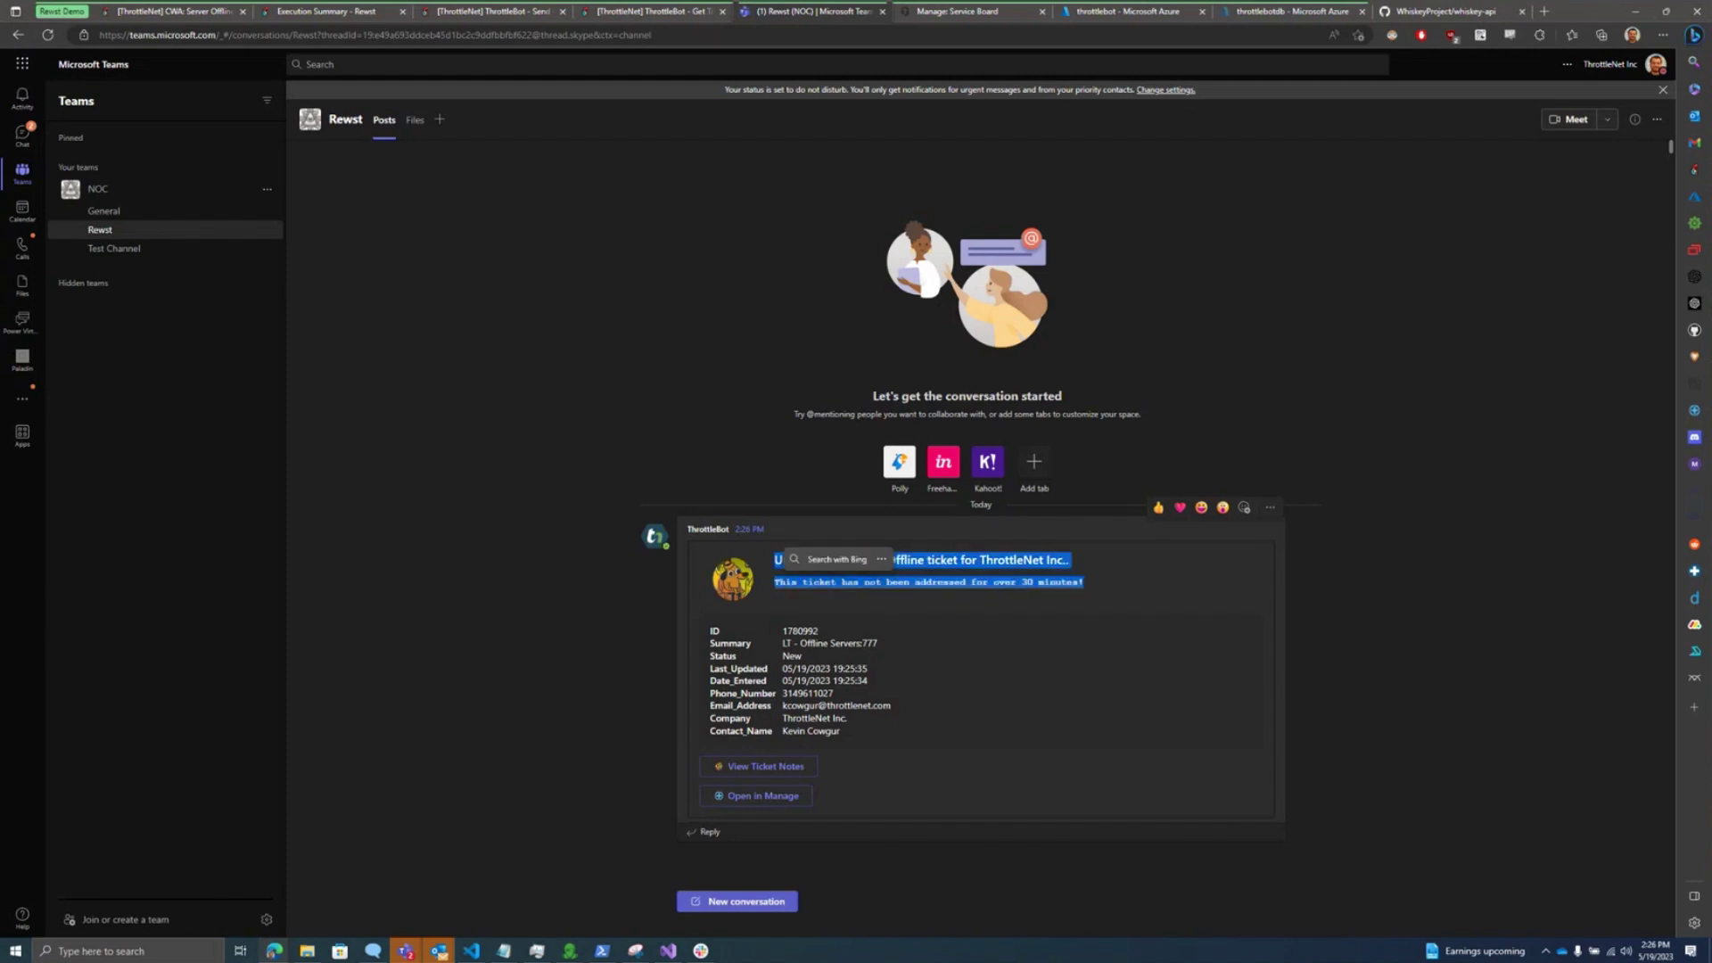
pyautogui.click(802, 606)
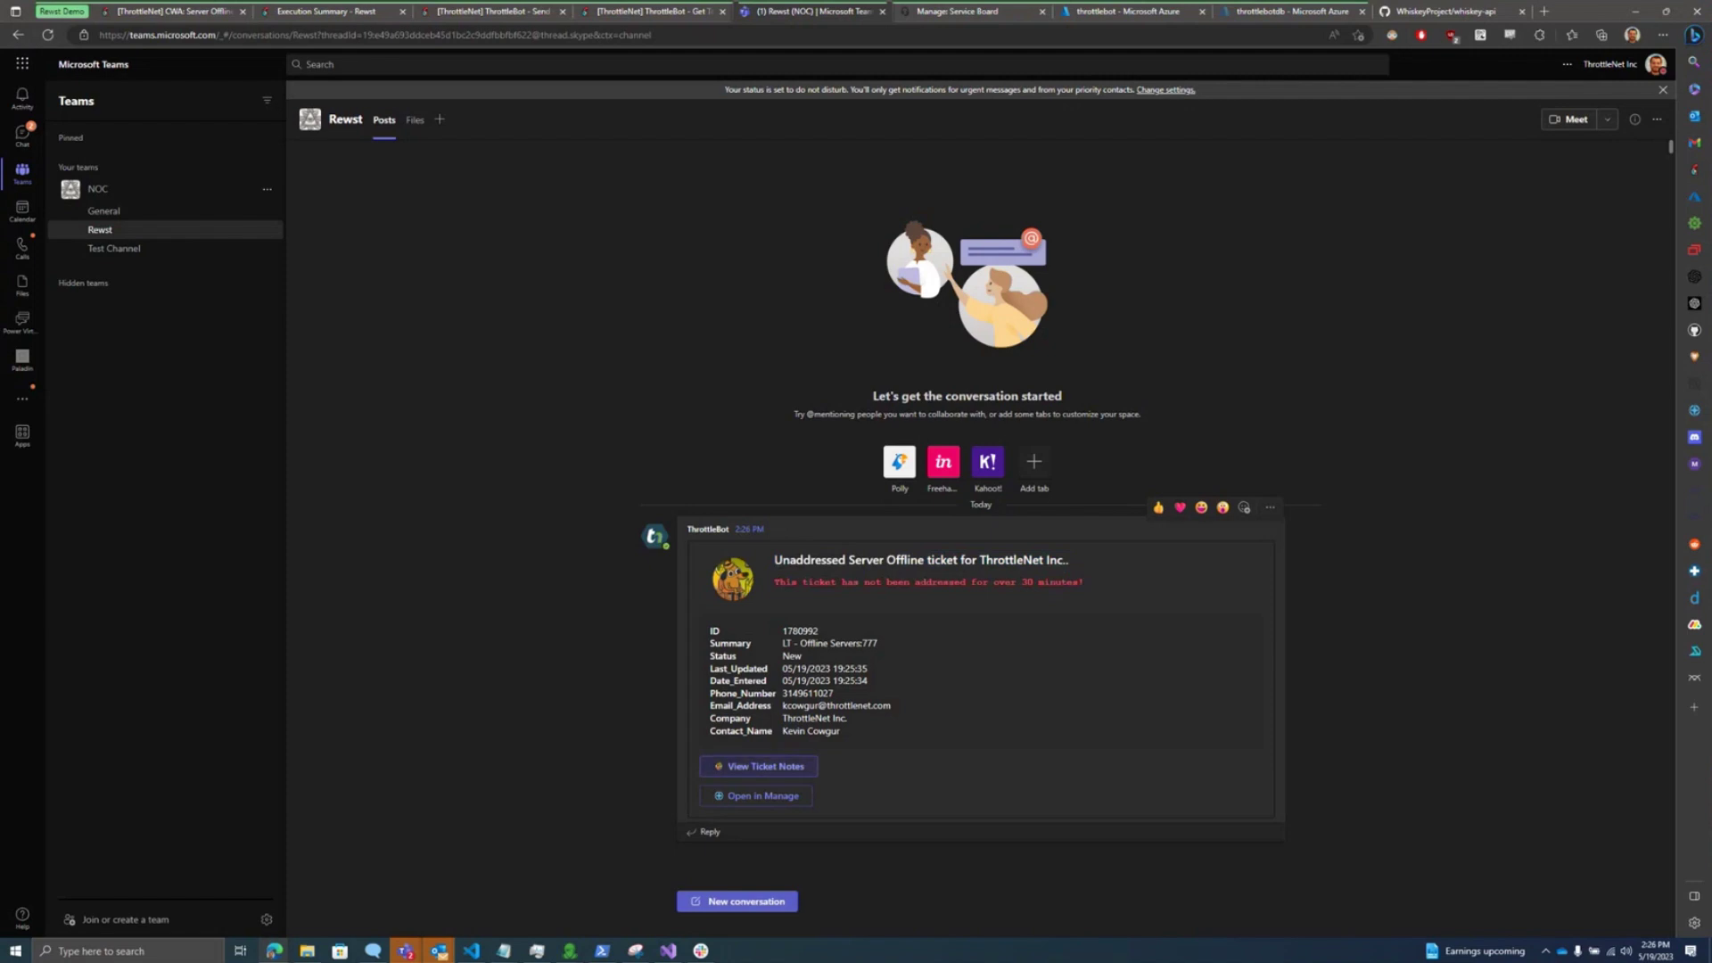
pyautogui.click(758, 766)
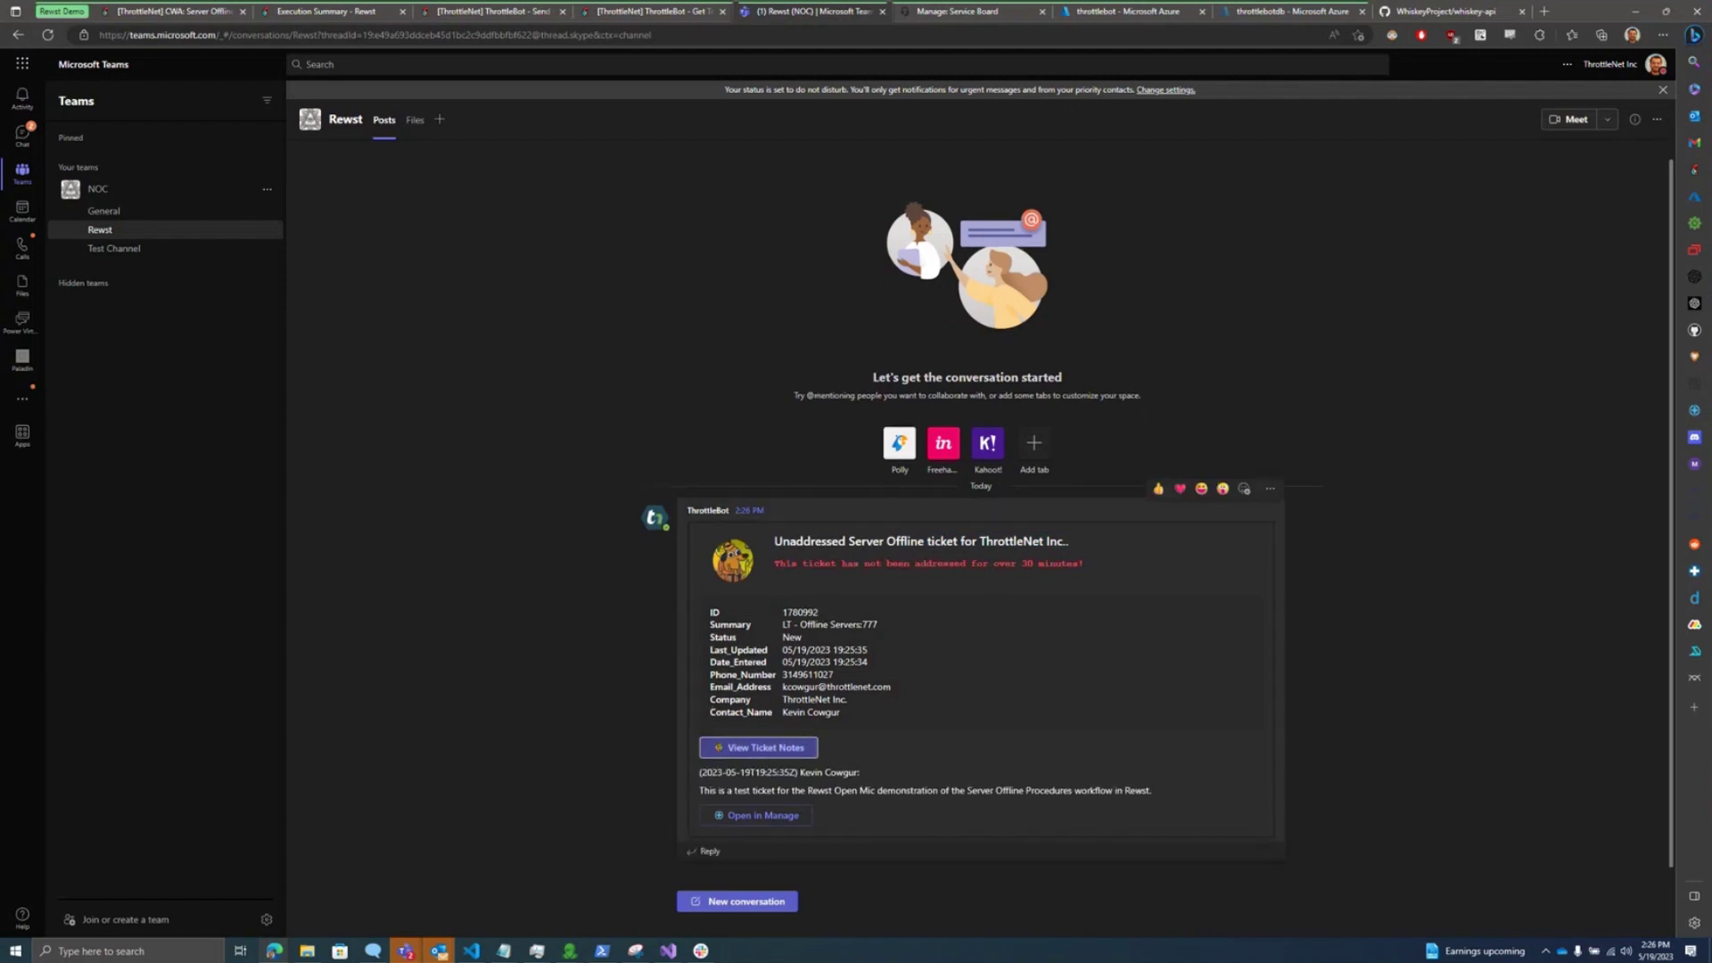
pyautogui.moveTo(699, 768); pyautogui.dragTo(1202, 801)
pyautogui.click(927, 813)
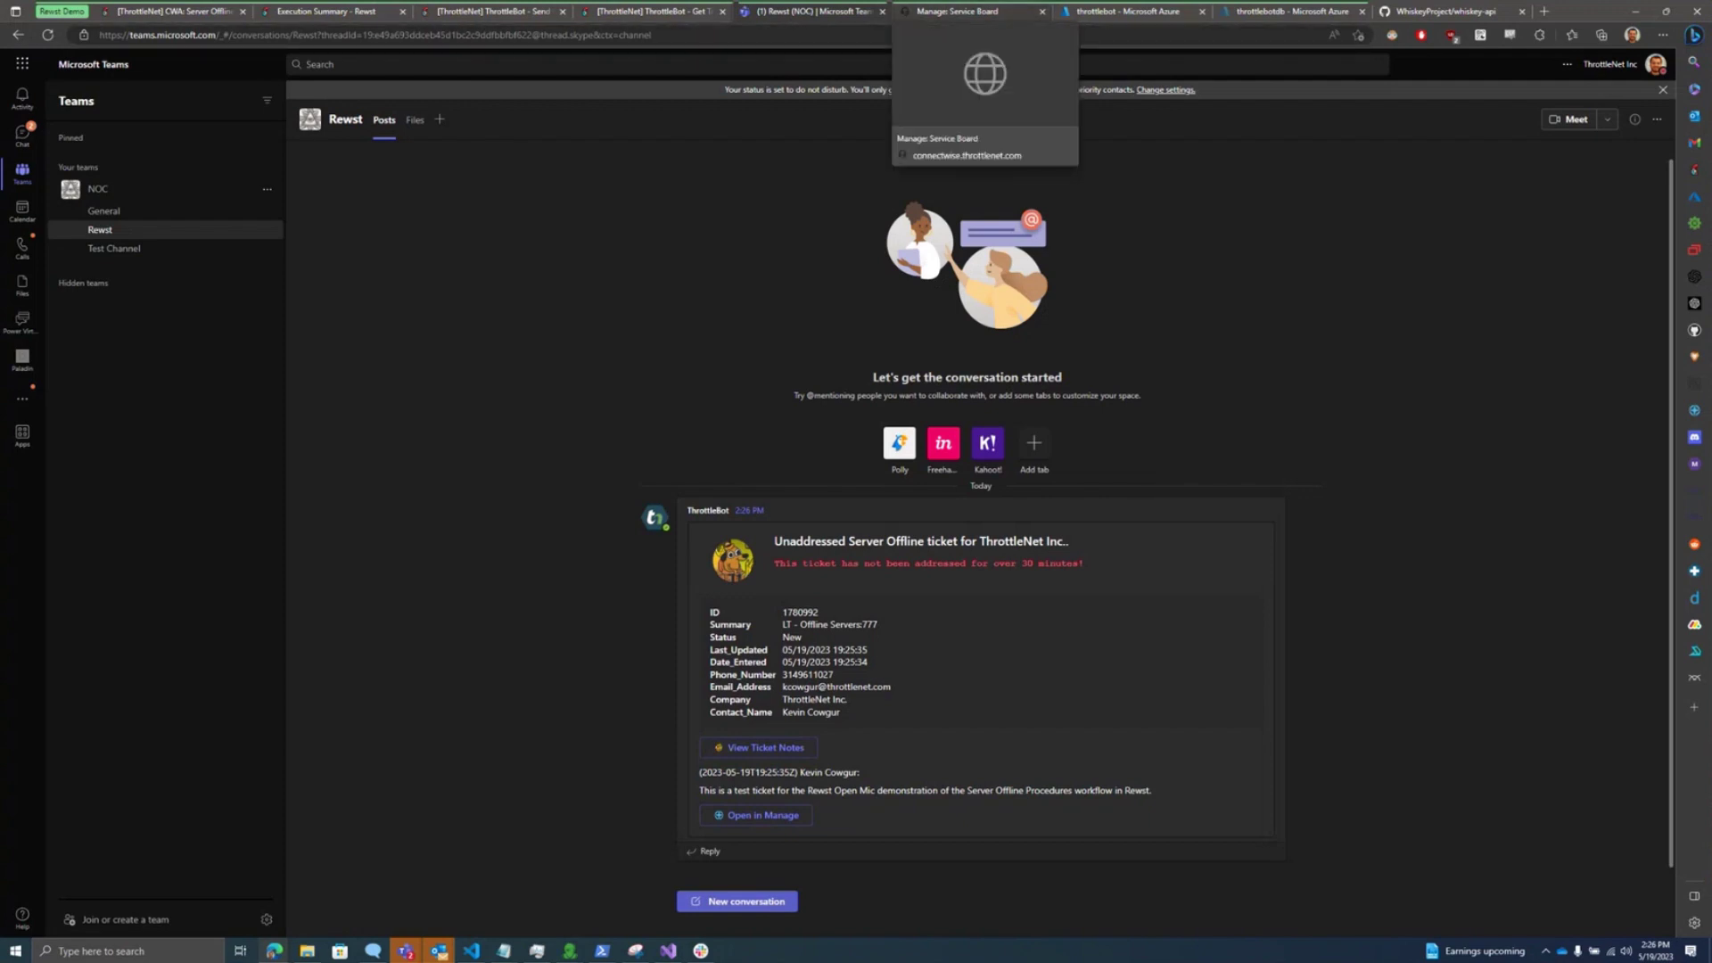
# Step: Switch to ConnectWise Manage and add an internal note reading "Handling" to the test ticket
pyautogui.click(959, 11)
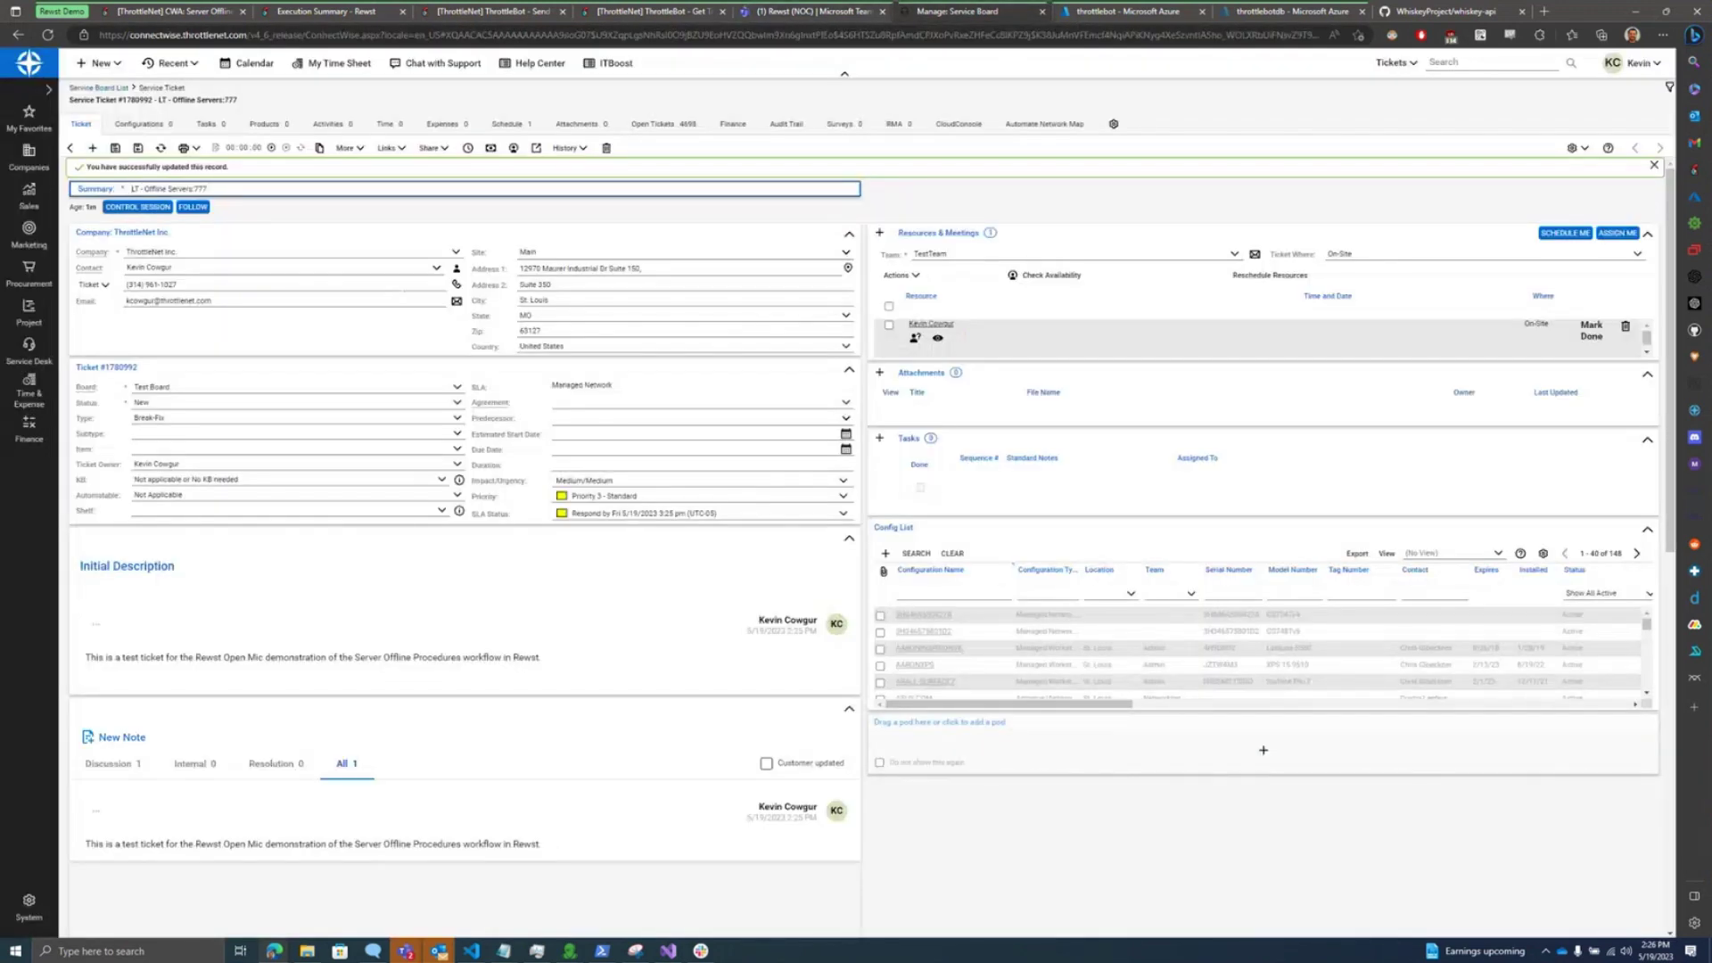
pyautogui.click(116, 736)
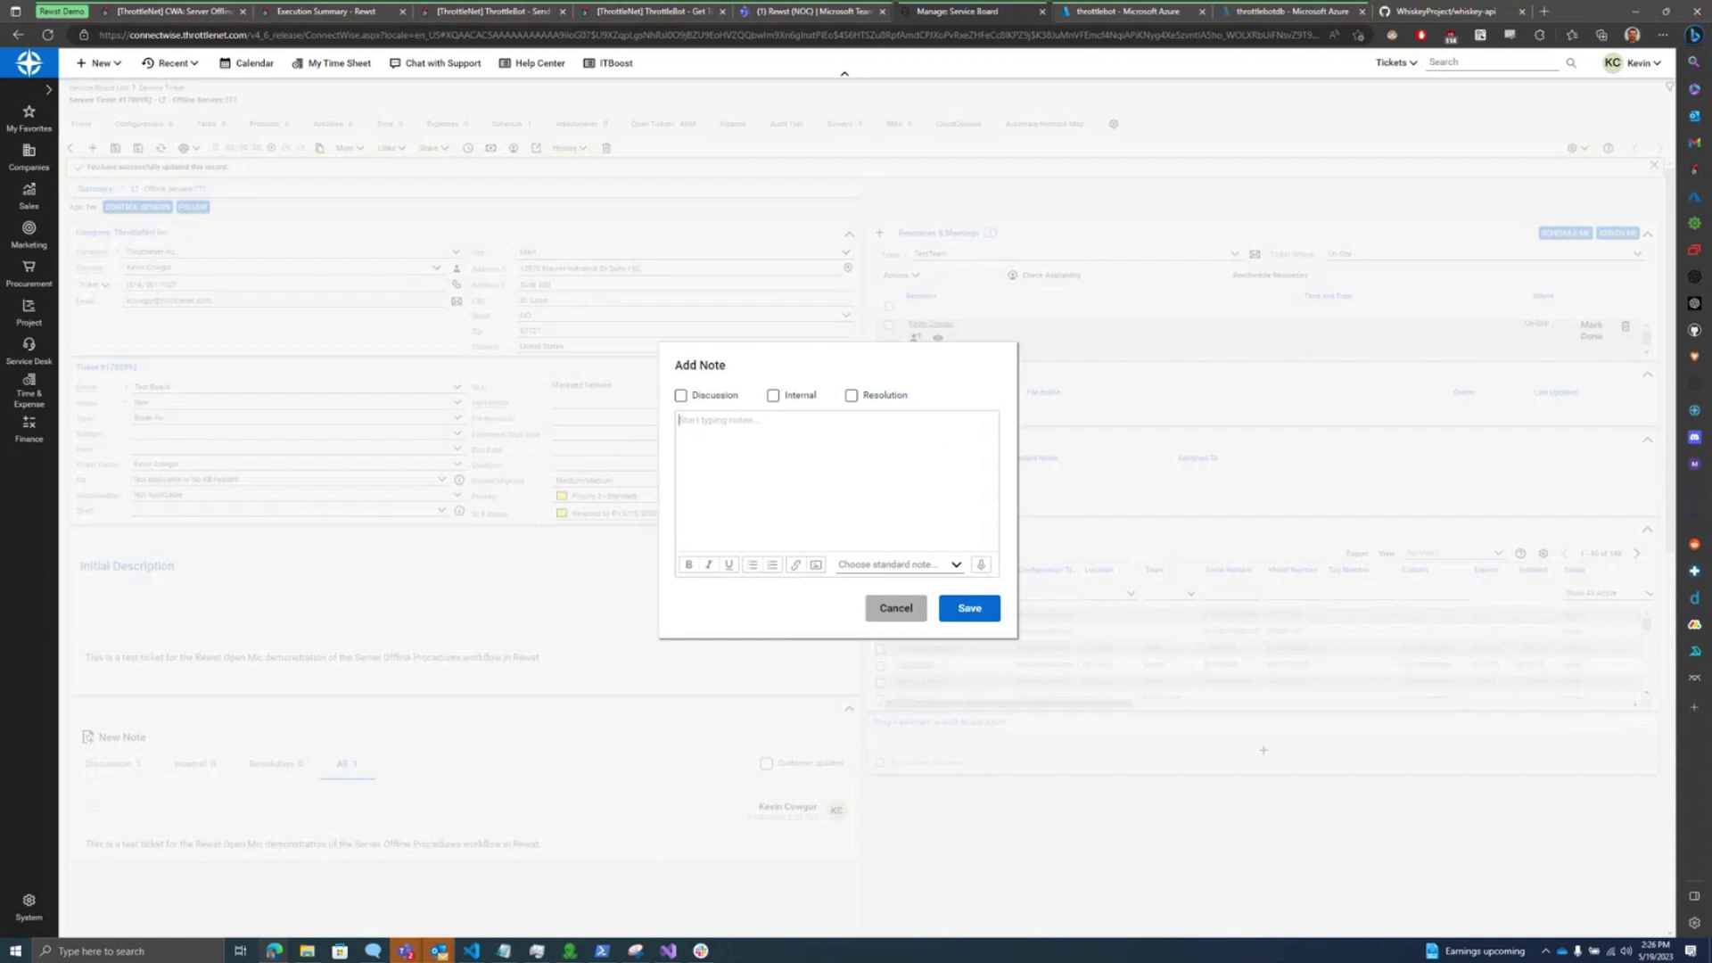
pyautogui.write('Handling')
pyautogui.click(969, 609)
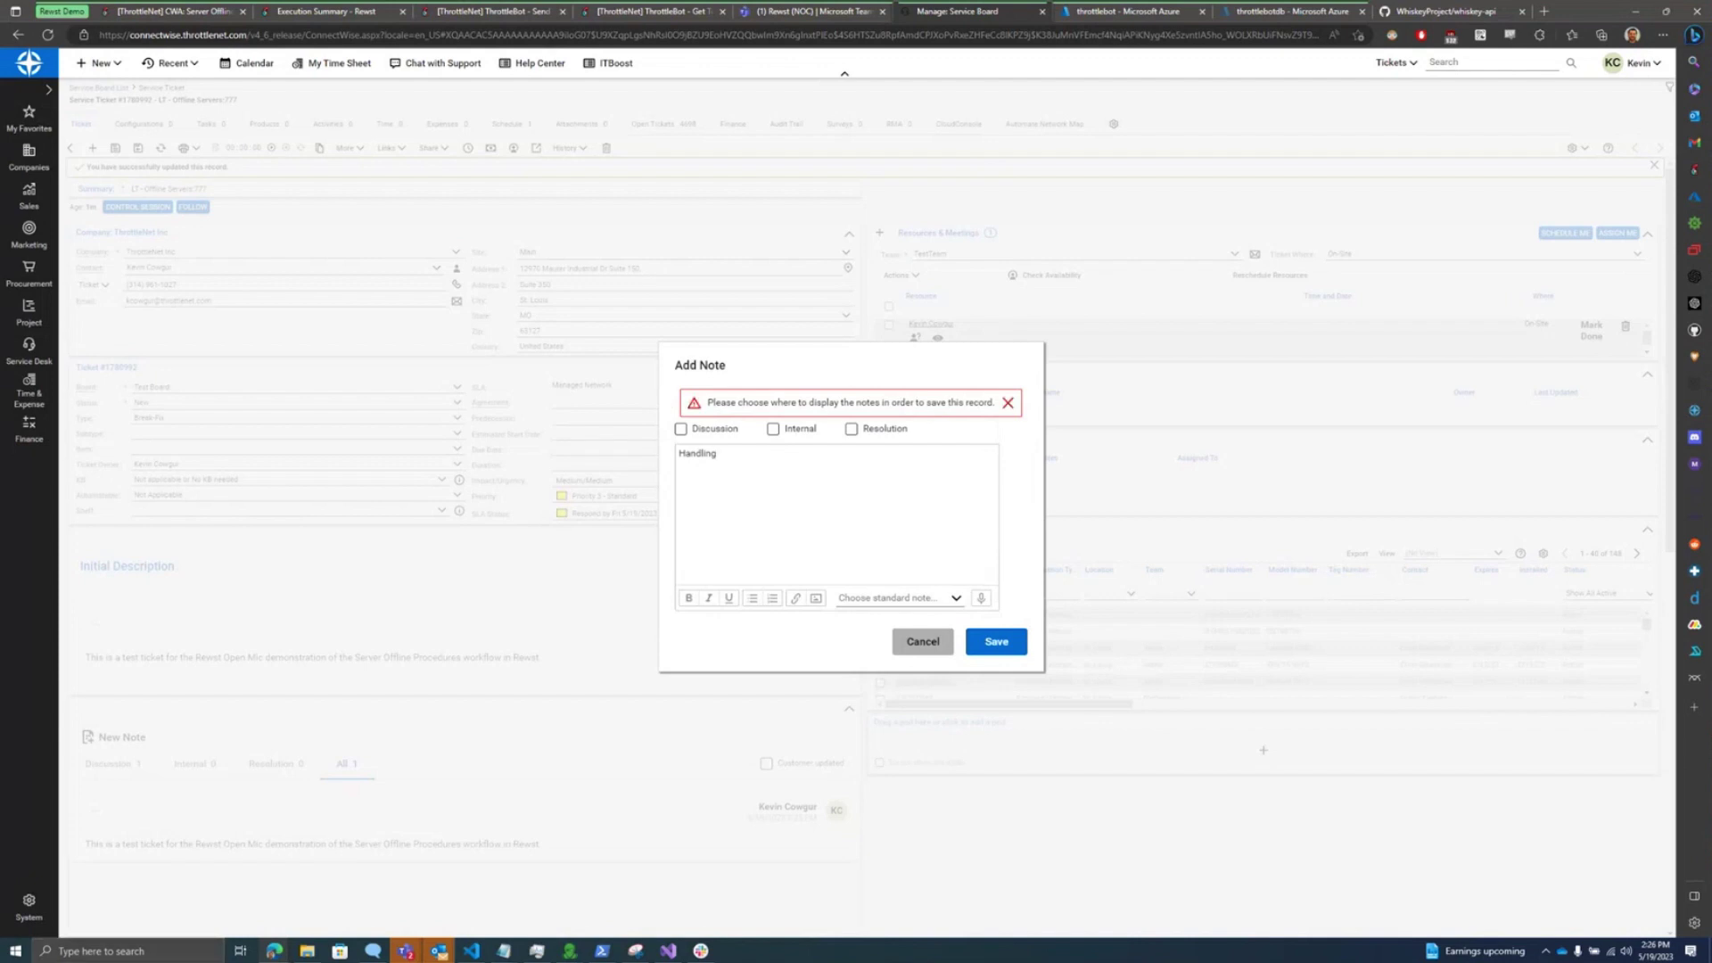
pyautogui.click(773, 429)
pyautogui.click(996, 641)
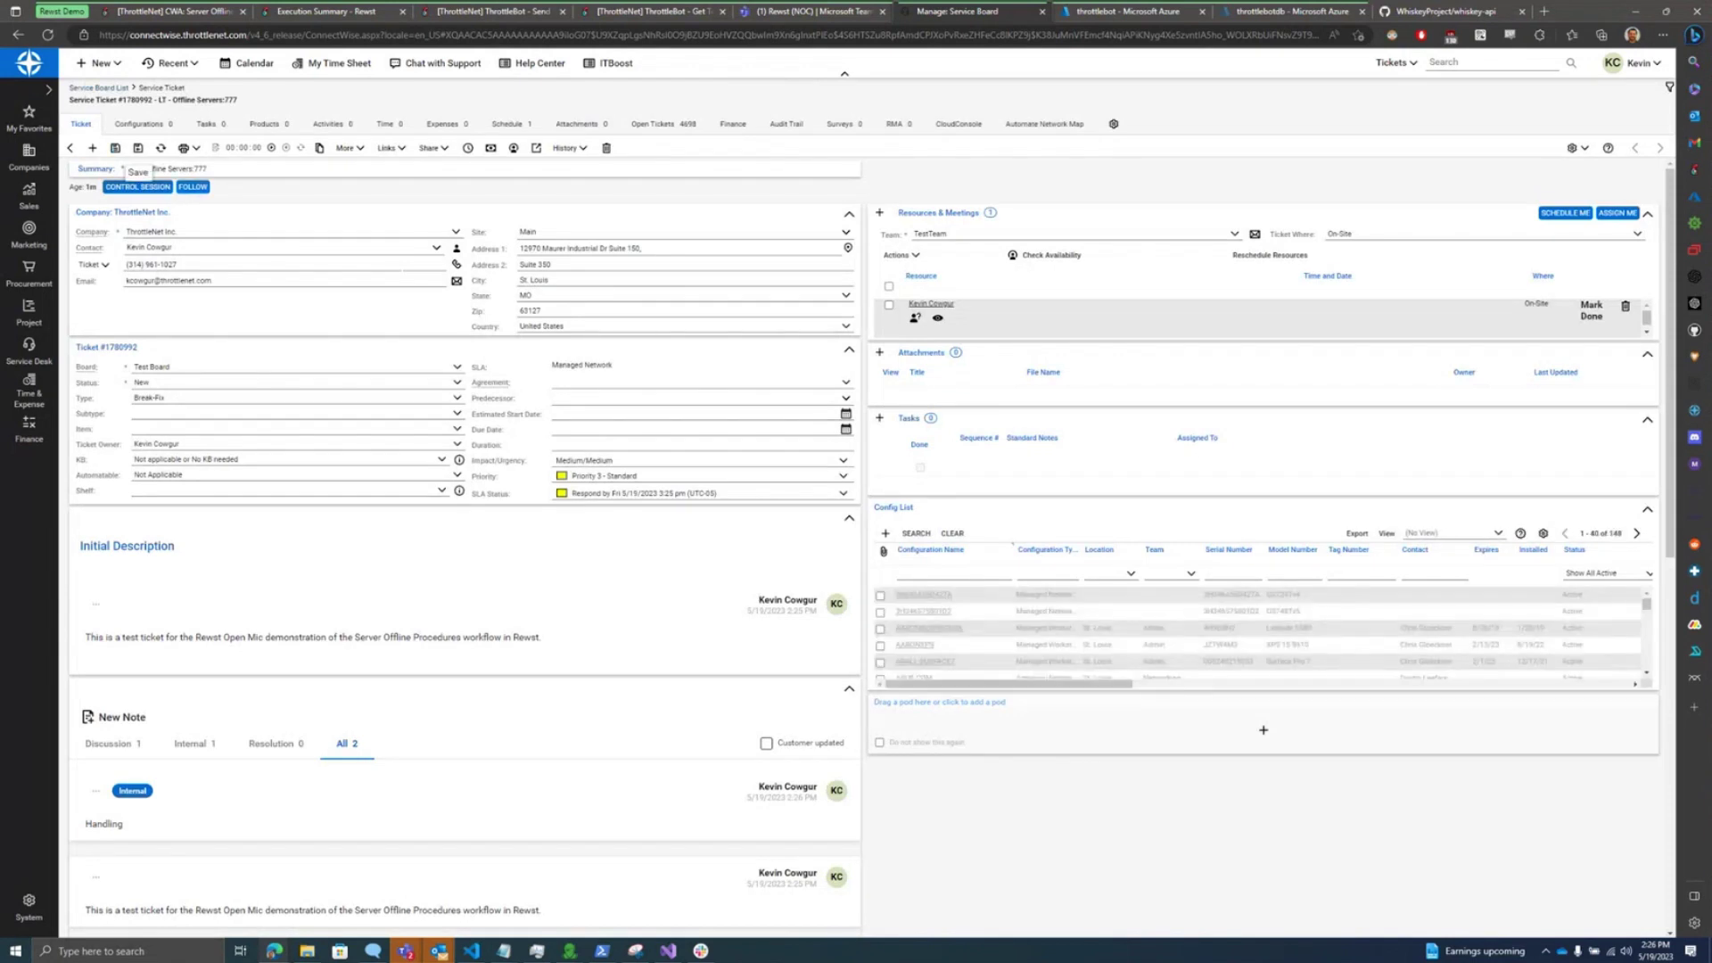
# Step: Set the ticket's status to In Progress and save the ticket
pyautogui.click(458, 382)
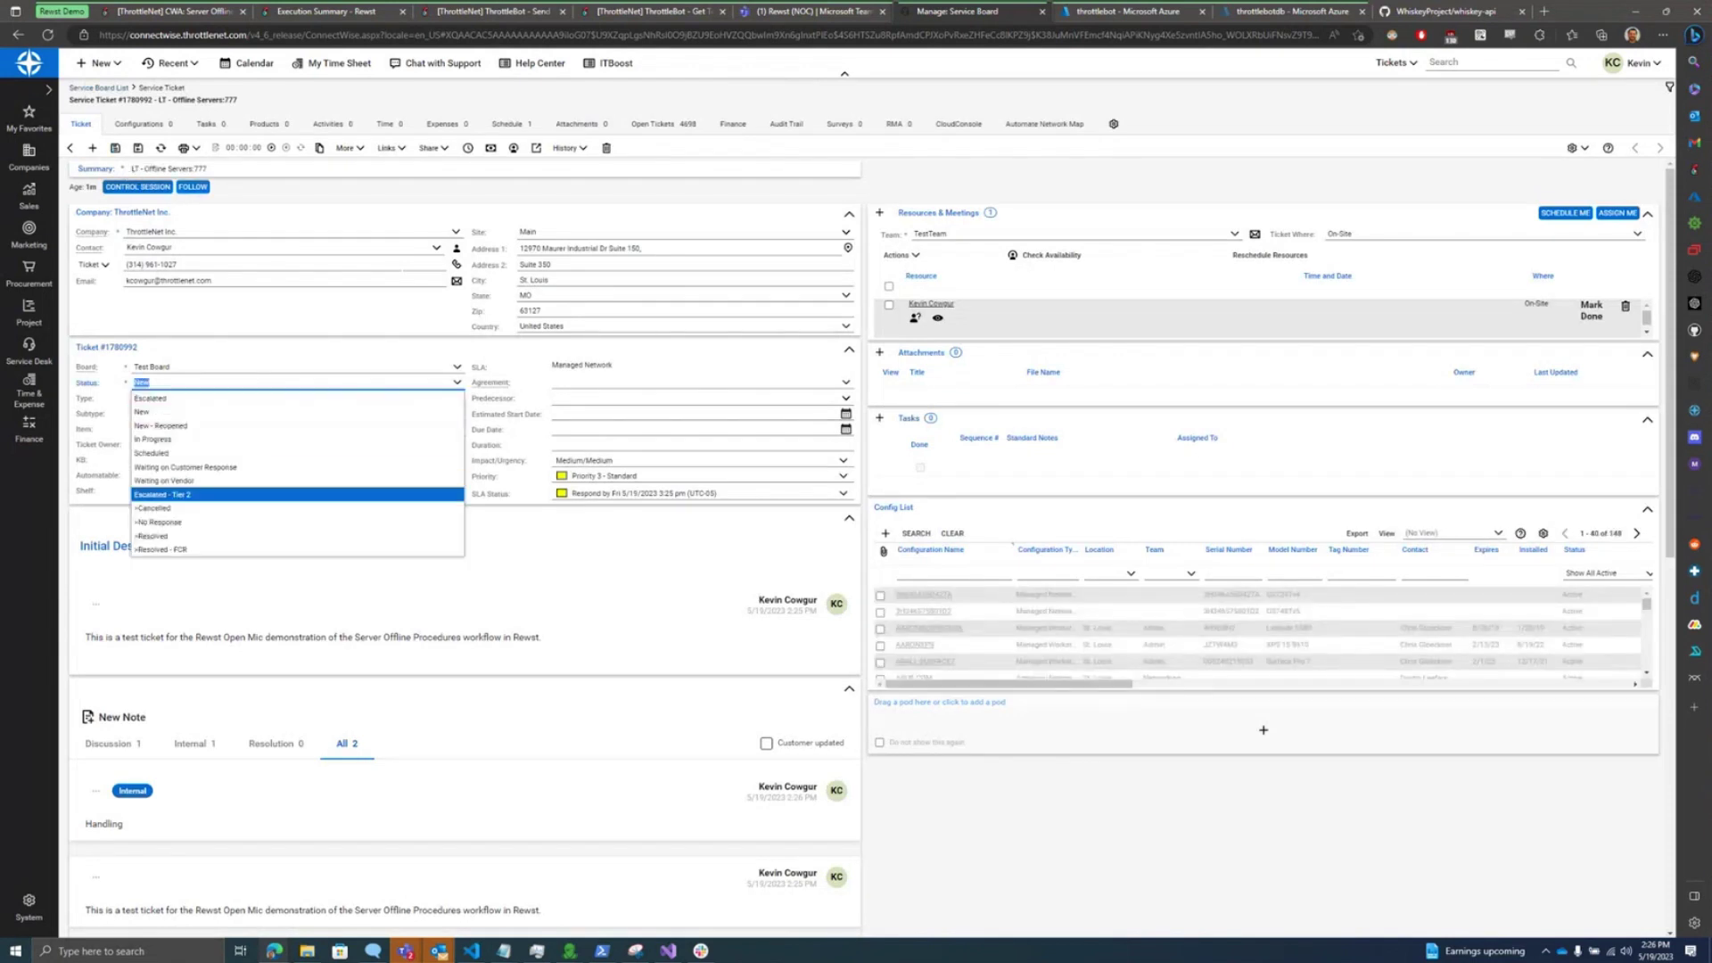
pyautogui.click(267, 439)
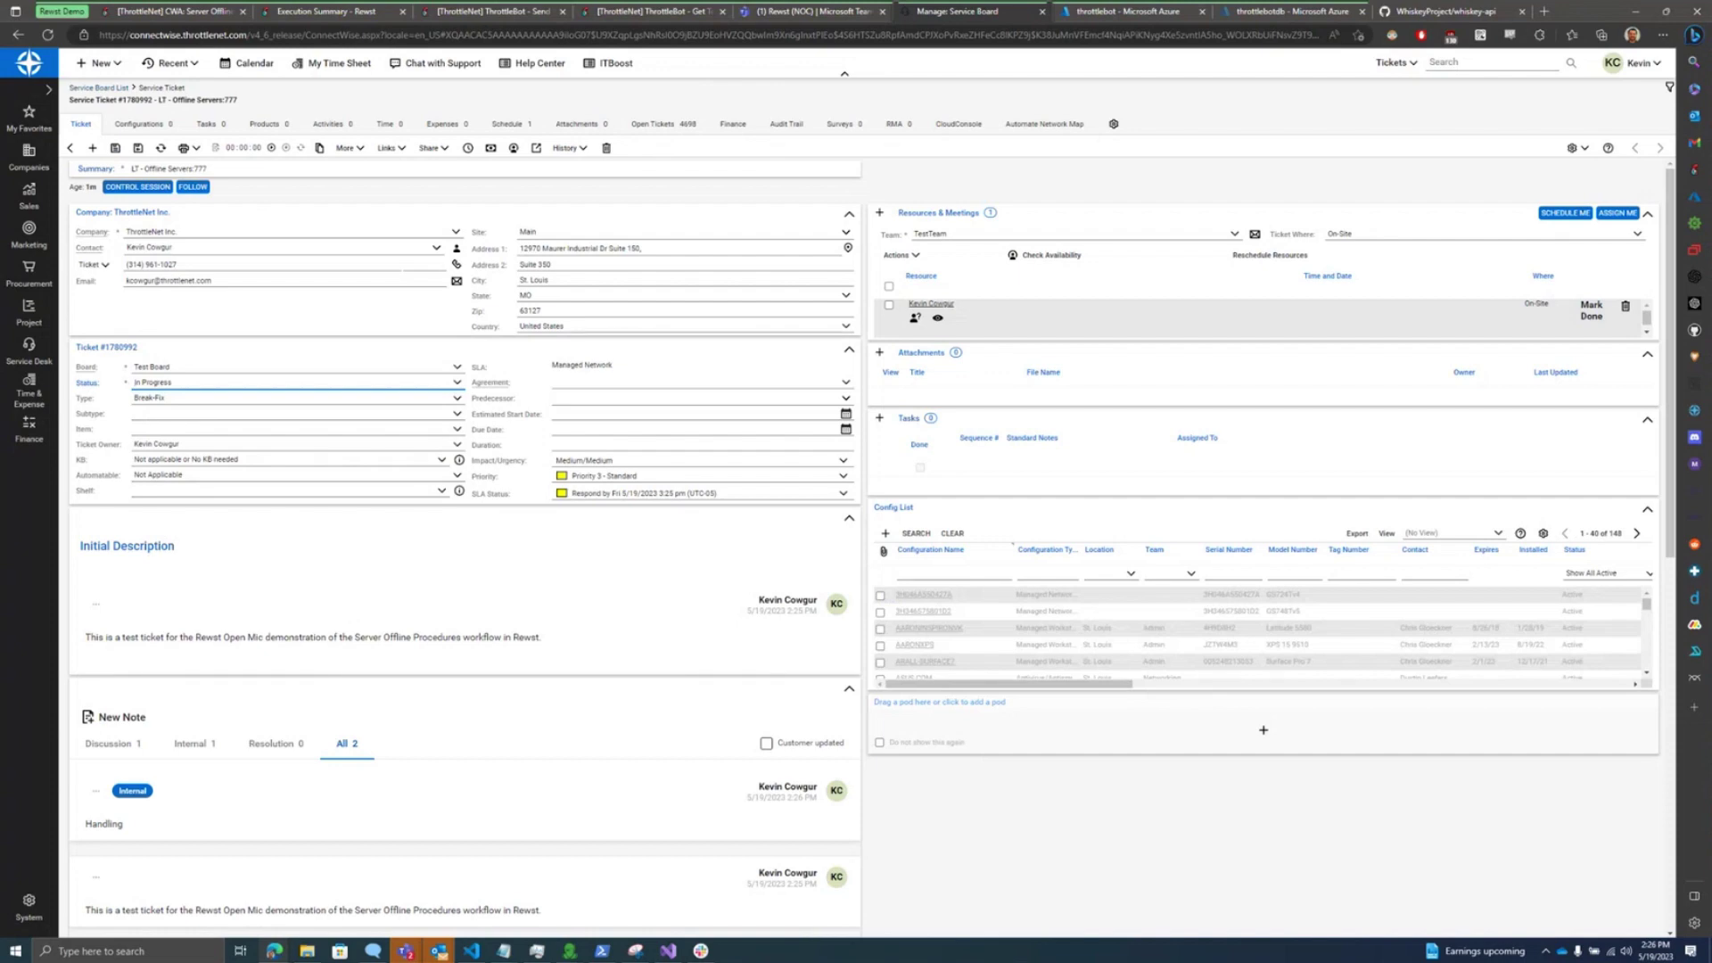
pyautogui.click(115, 148)
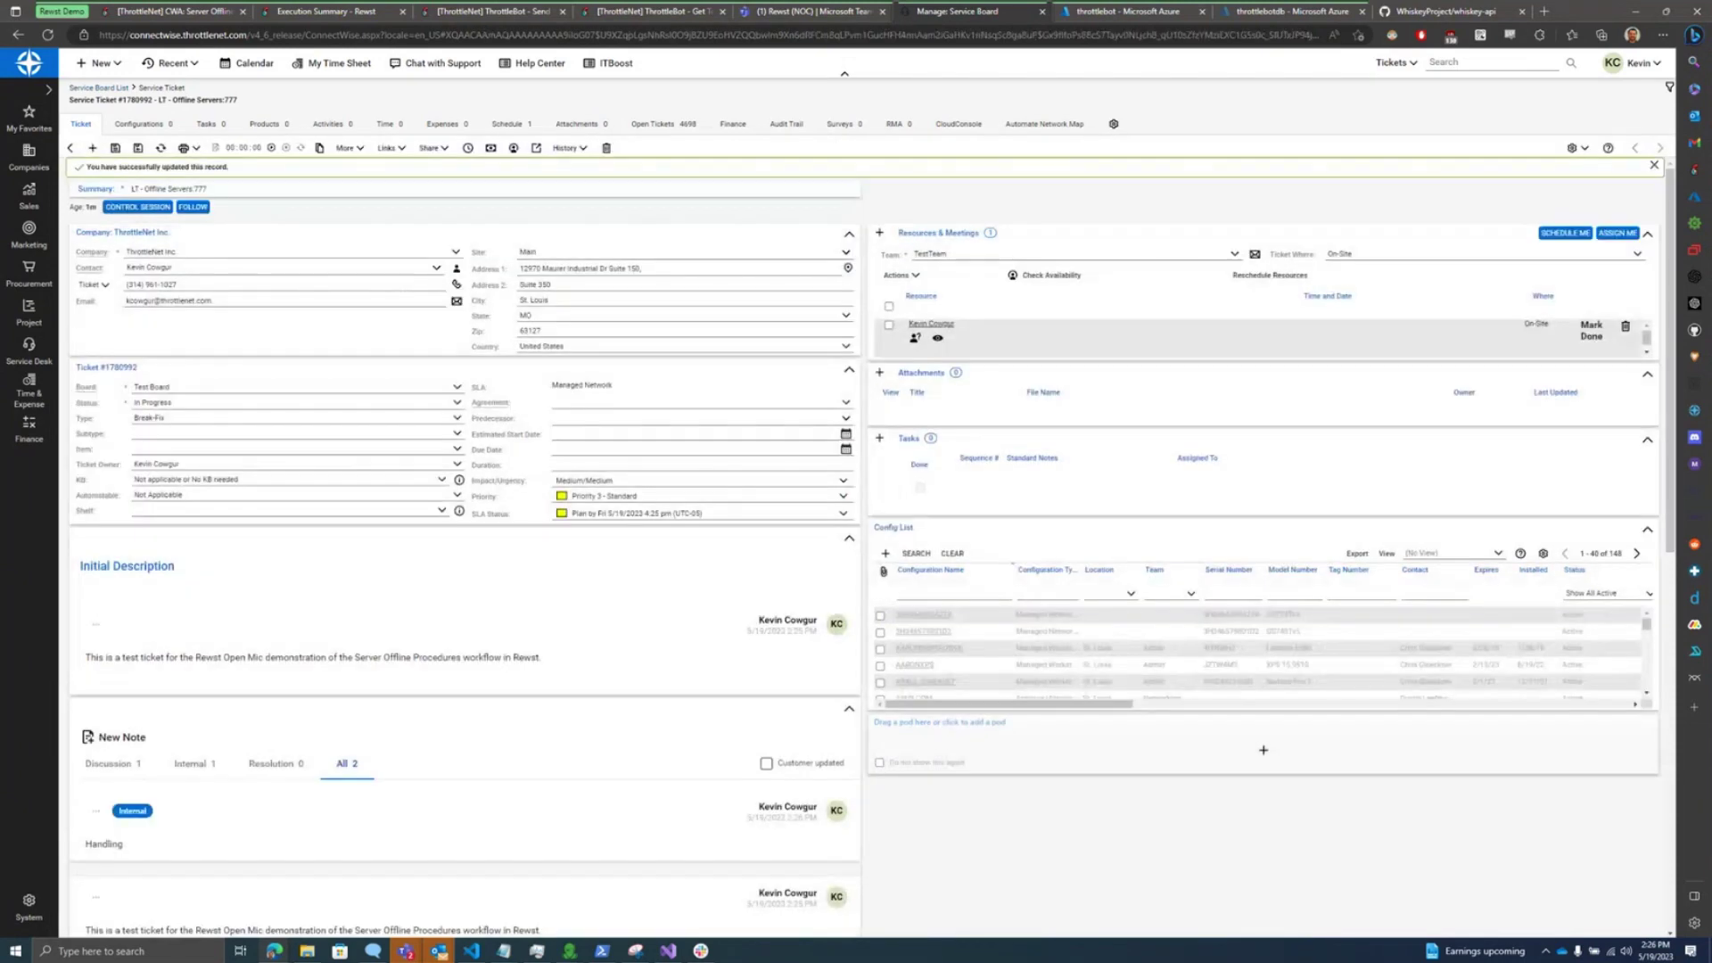
# Step: Switch to Microsoft Teams, examine the updated card's heading and alert line, and display and read through its ticket notes
pyautogui.click(814, 12)
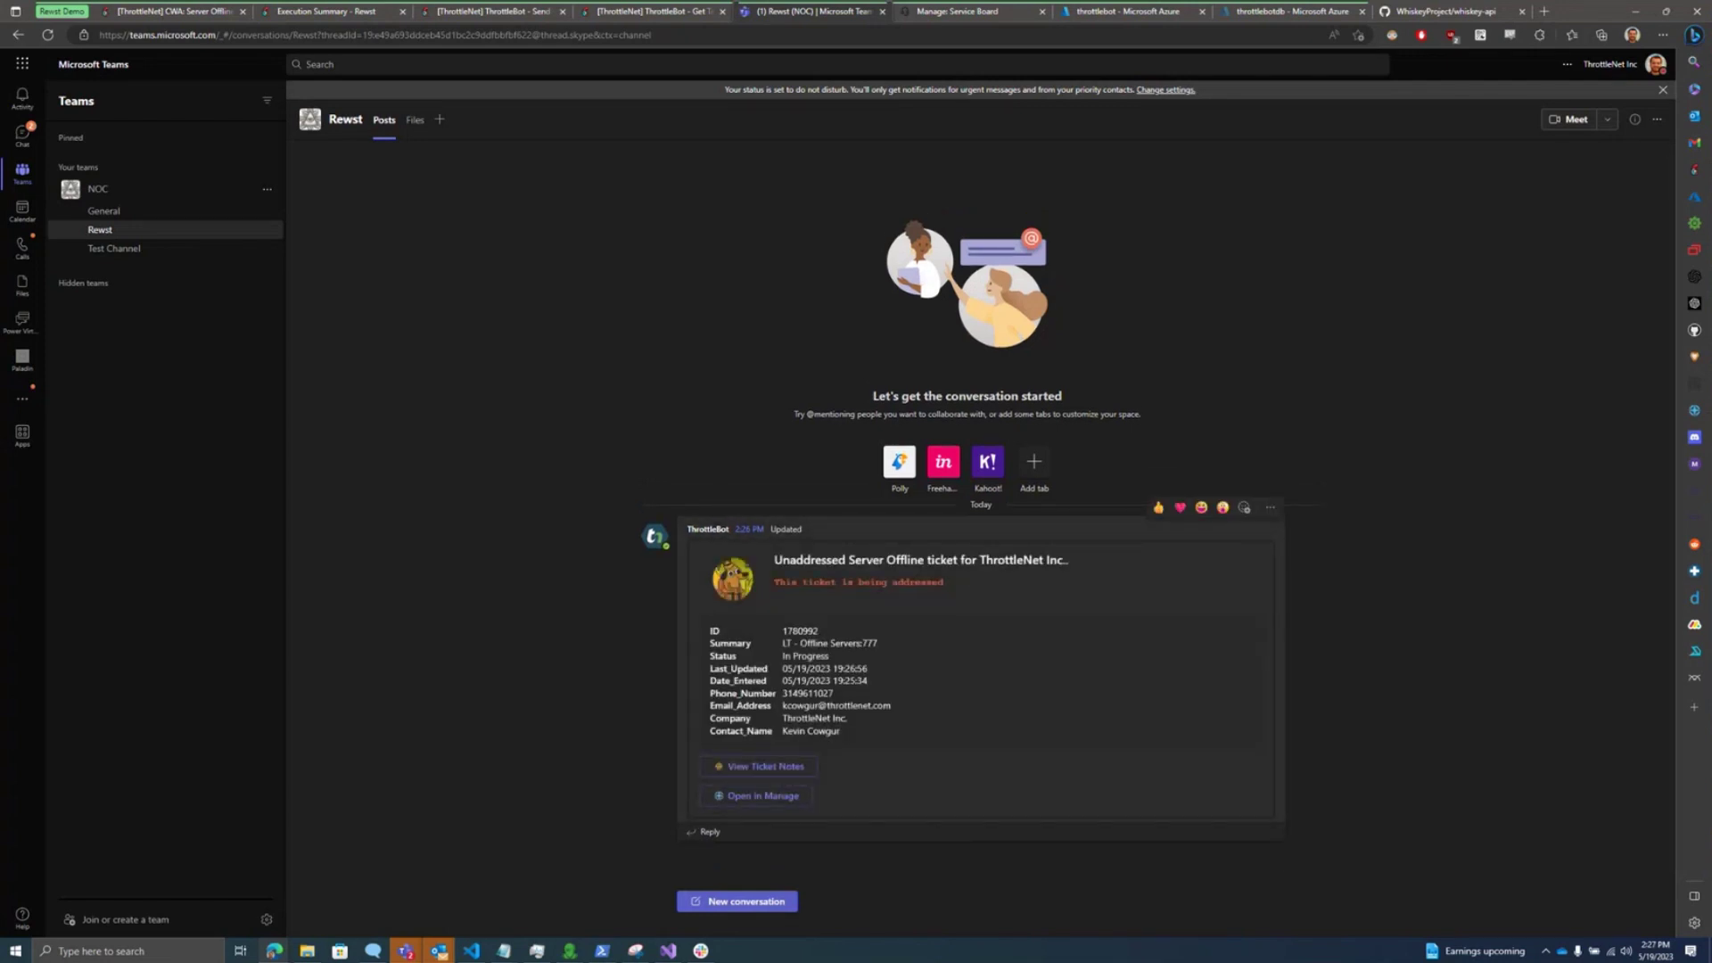
pyautogui.moveTo(774, 560); pyautogui.dragTo(945, 582)
pyautogui.click(980, 584)
pyautogui.click(758, 766)
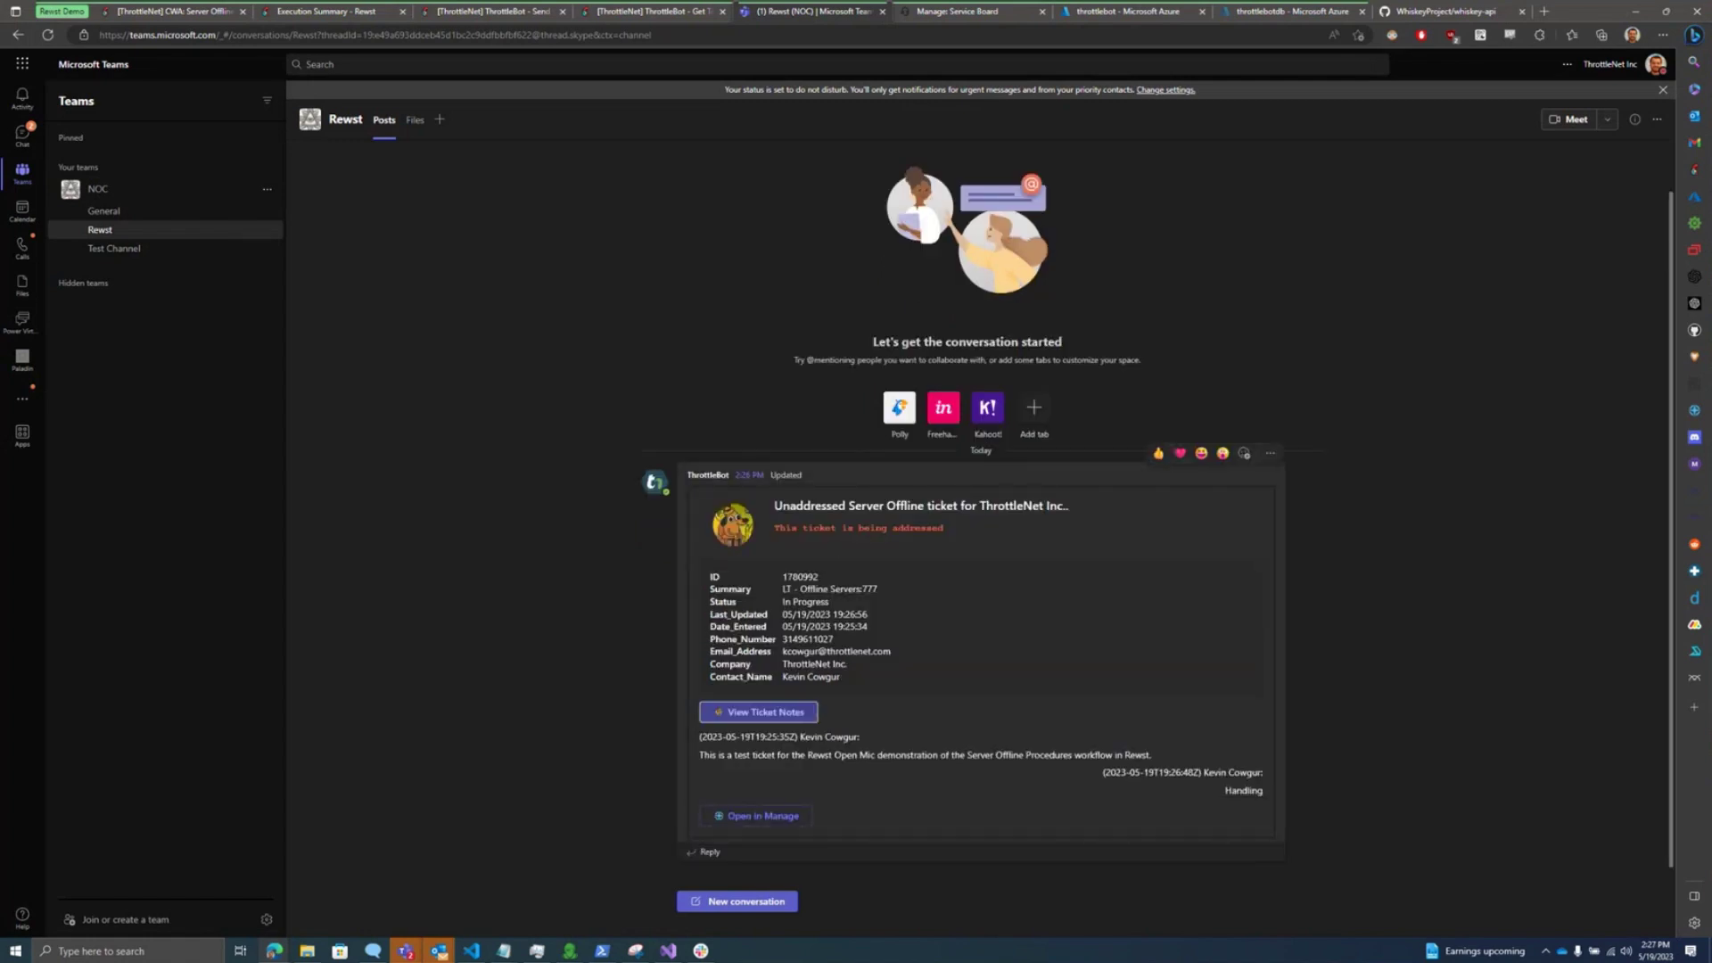
pyautogui.moveTo(699, 736); pyautogui.dragTo(1263, 791)
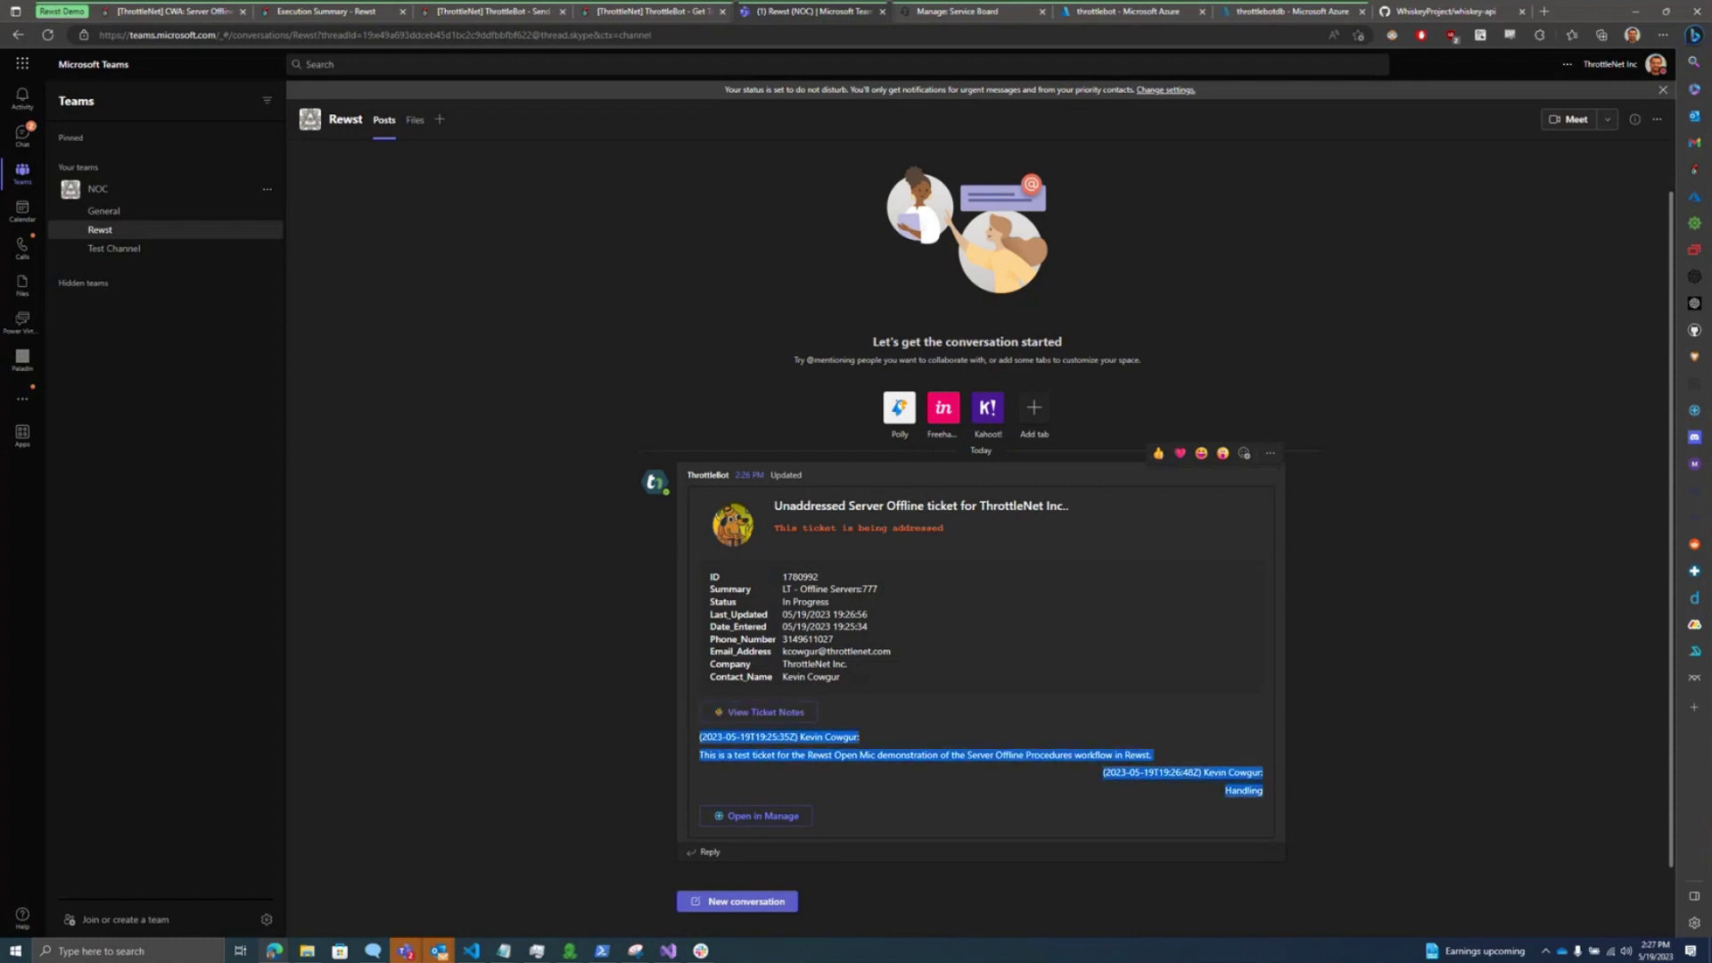
pyautogui.click(878, 714)
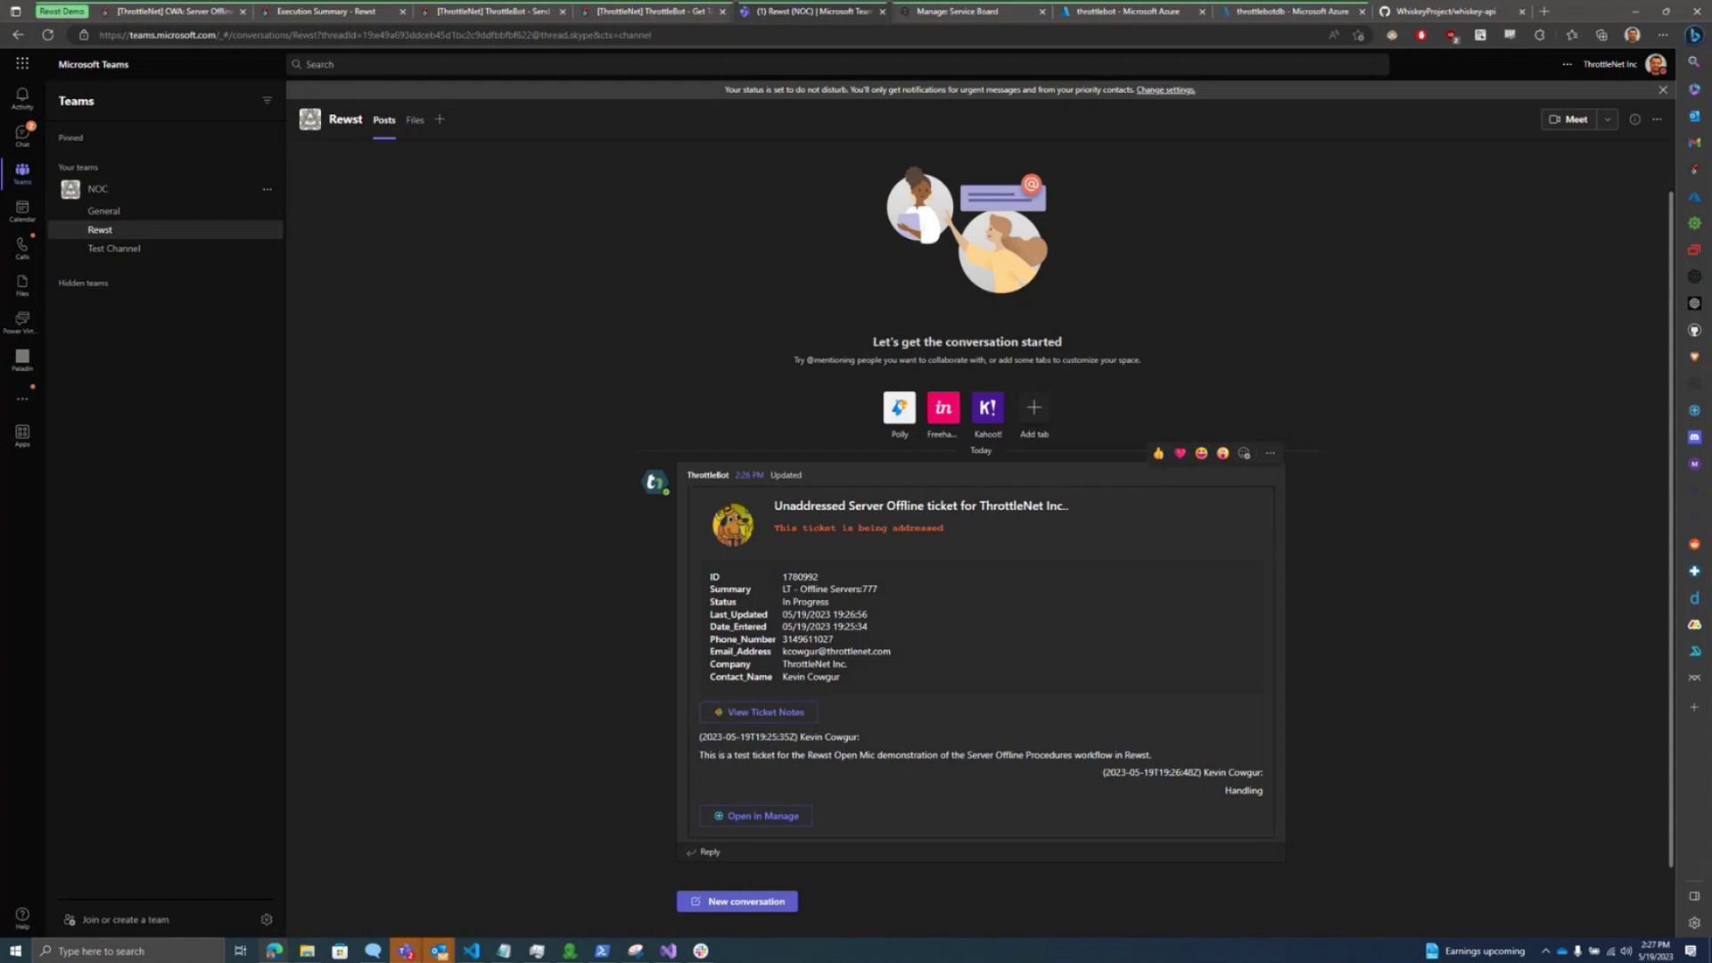
pyautogui.moveTo(1262, 791); pyautogui.dragTo(699, 736)
pyautogui.moveTo(1152, 756); pyautogui.dragTo(732, 738)
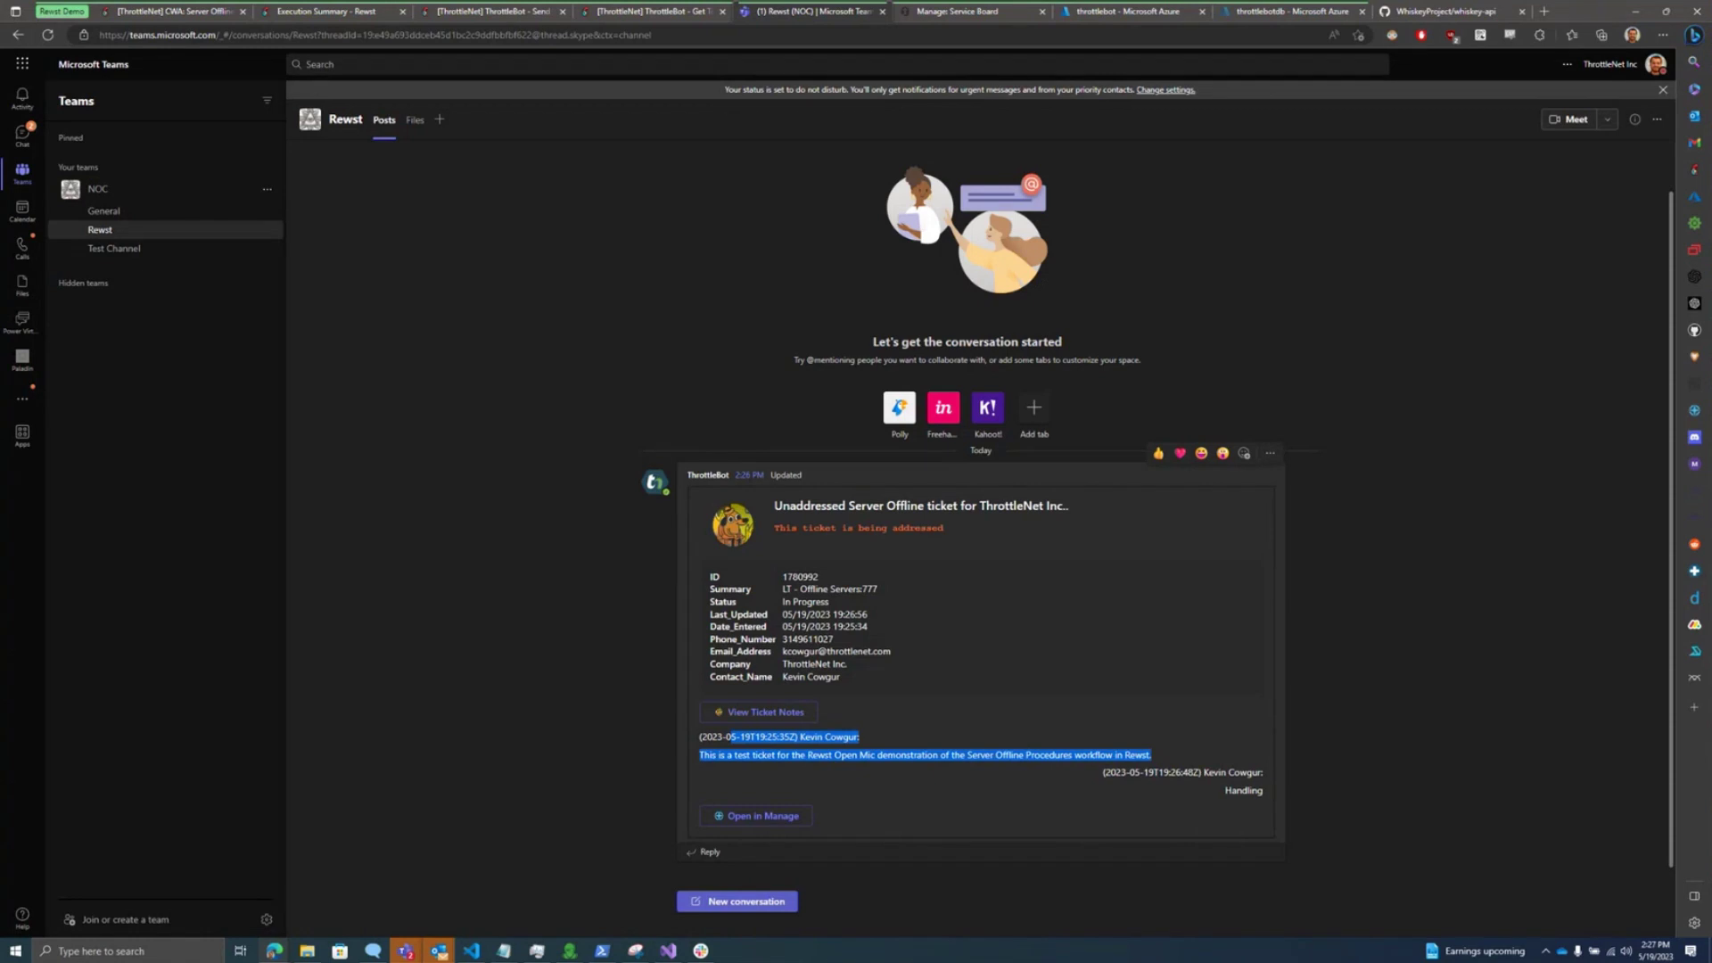
# Step: Switch to ConnectWise Manage, set the ticket's status to >Resolved and save the ticket
pyautogui.click(1017, 11)
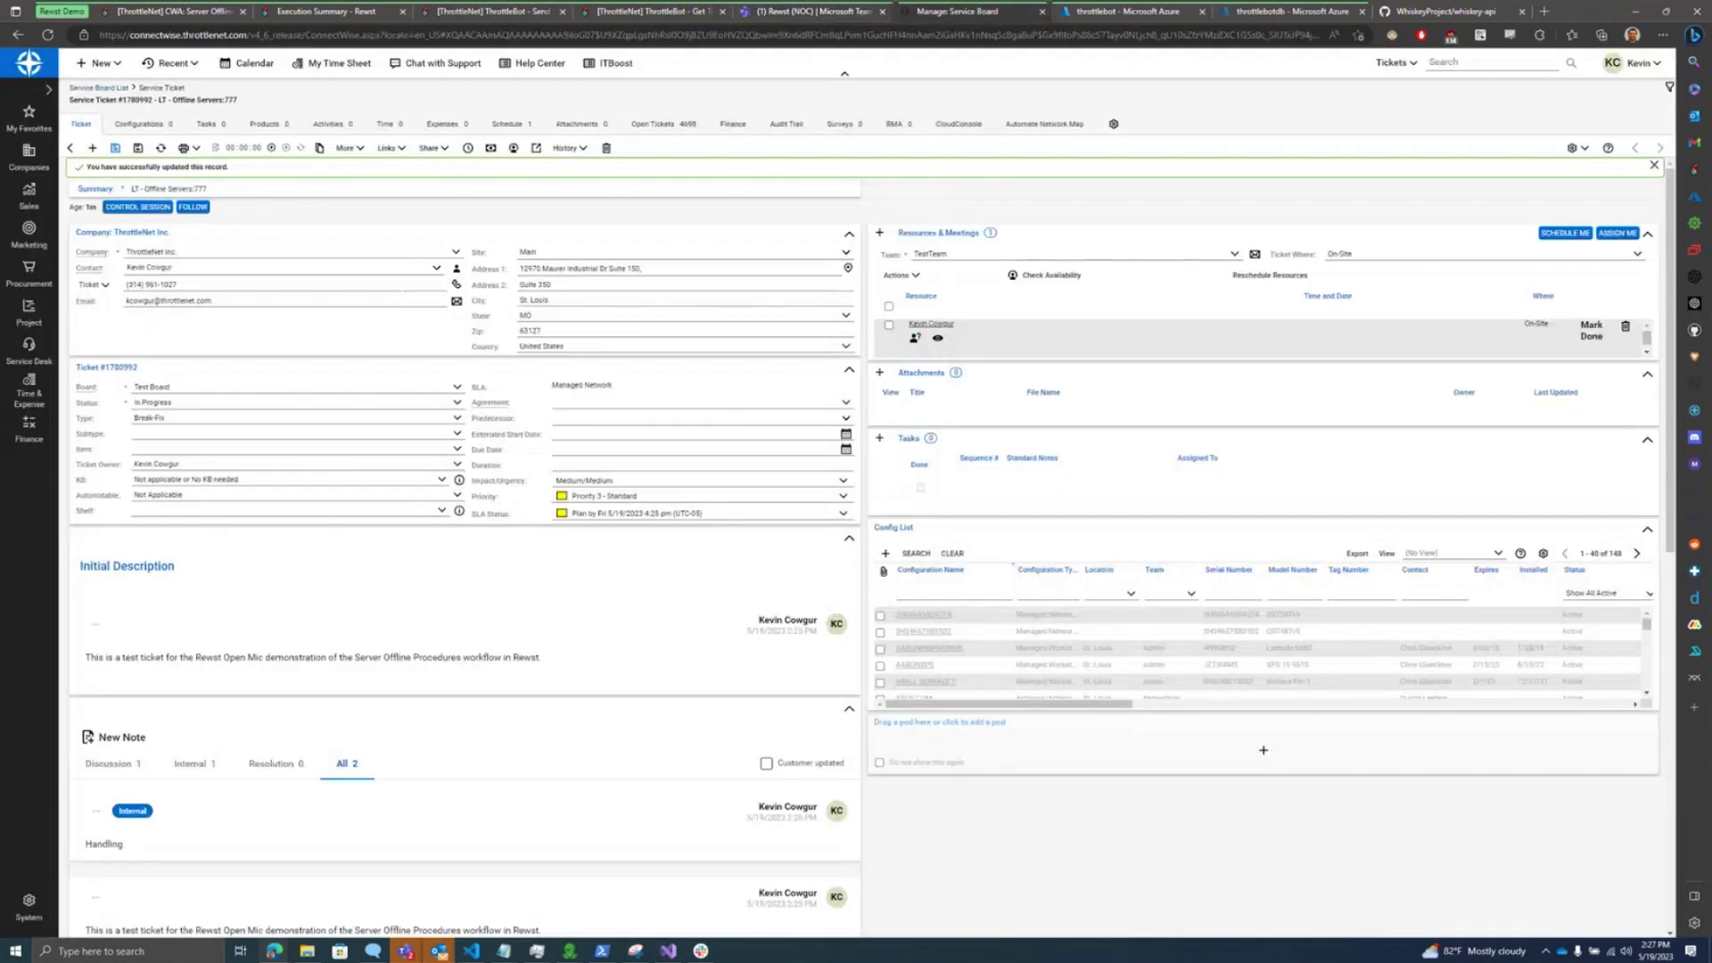
pyautogui.click(457, 402)
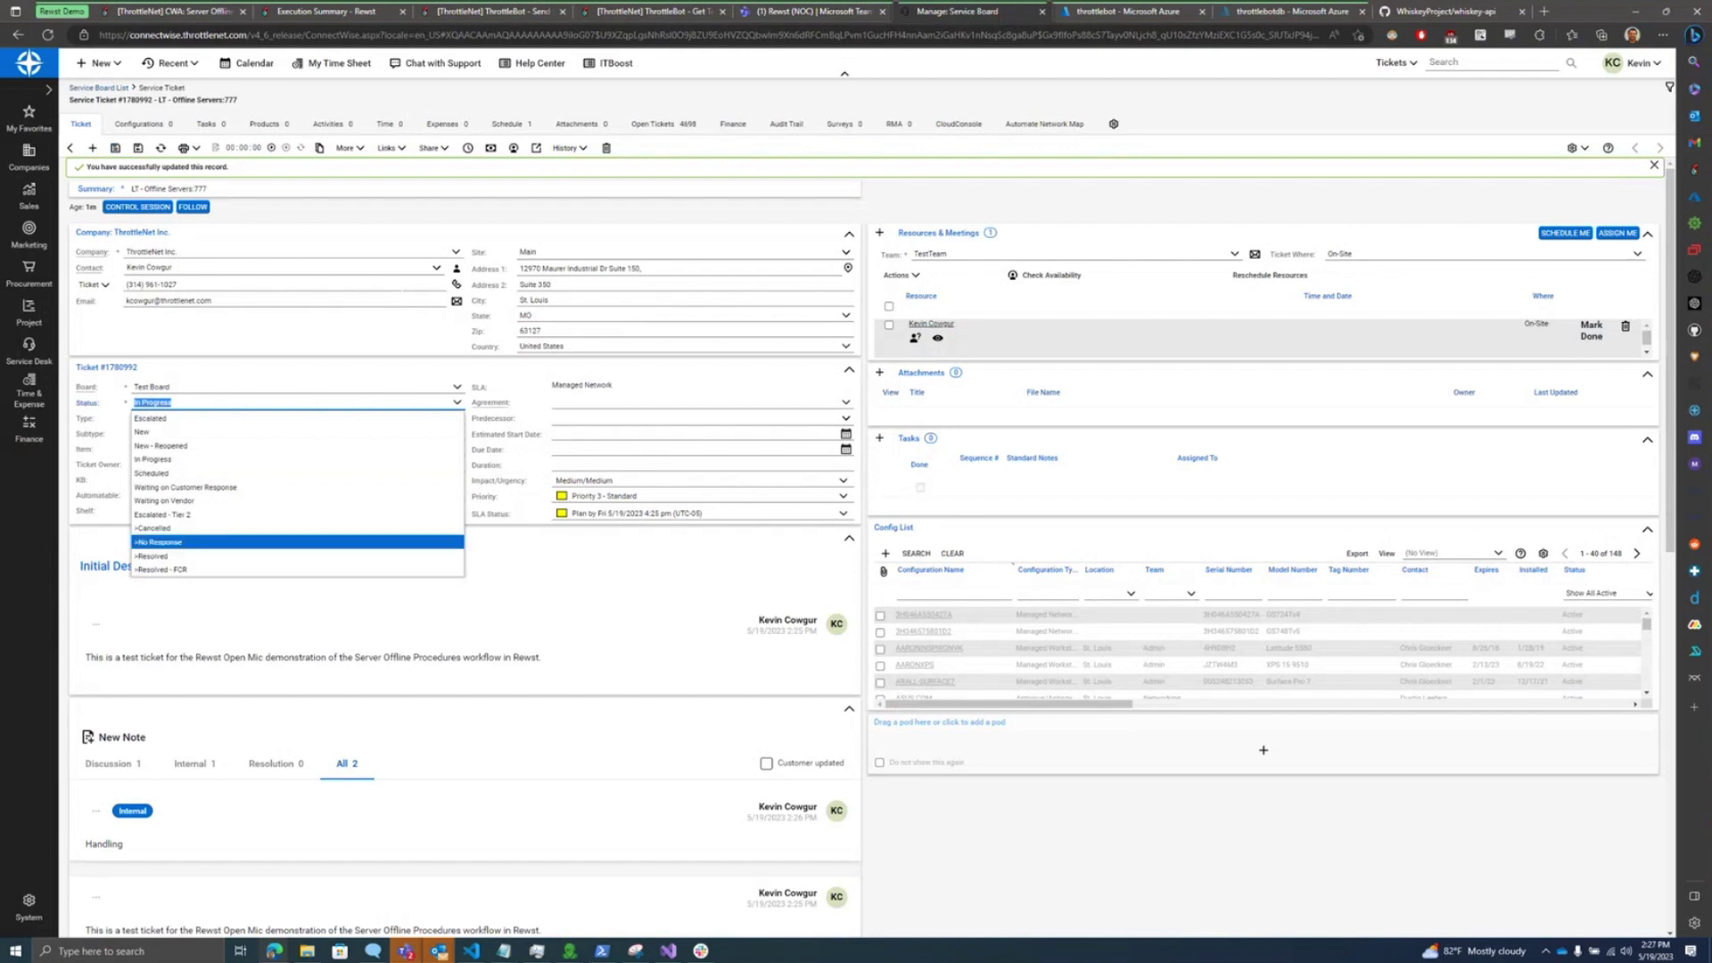
pyautogui.click(169, 556)
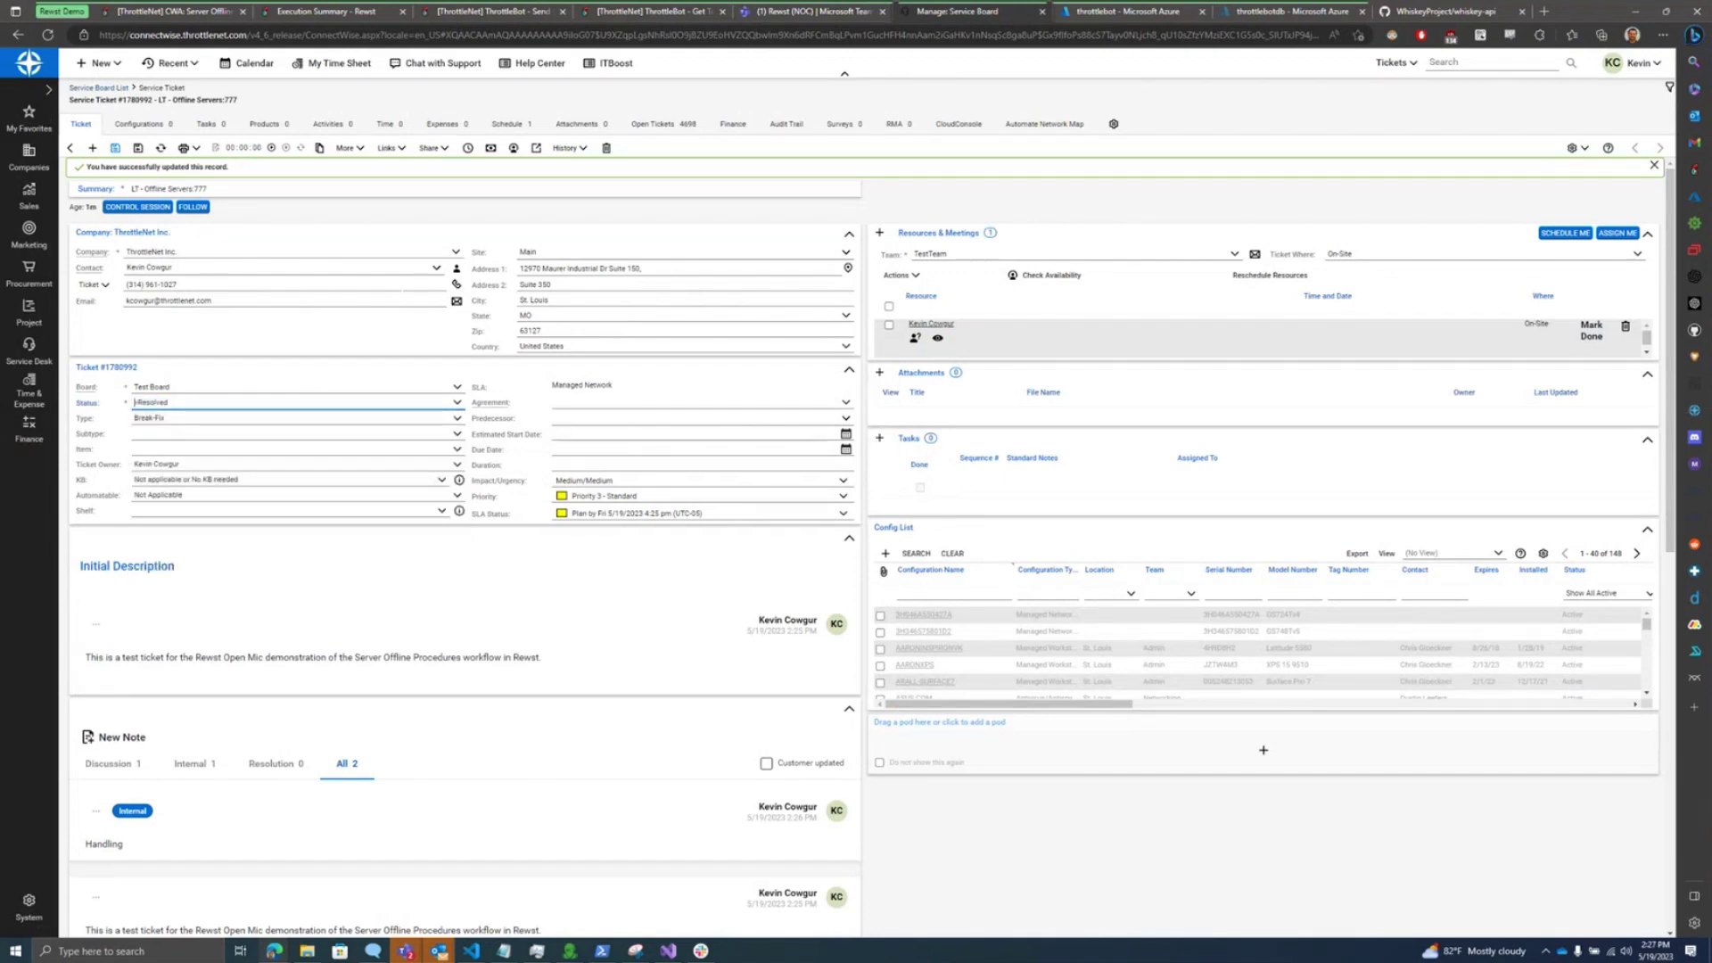
# Step: Switch to Microsoft Teams to check the card after the status change, and return to the Server Offline Procedures workflow in Rewst
pyautogui.click(813, 12)
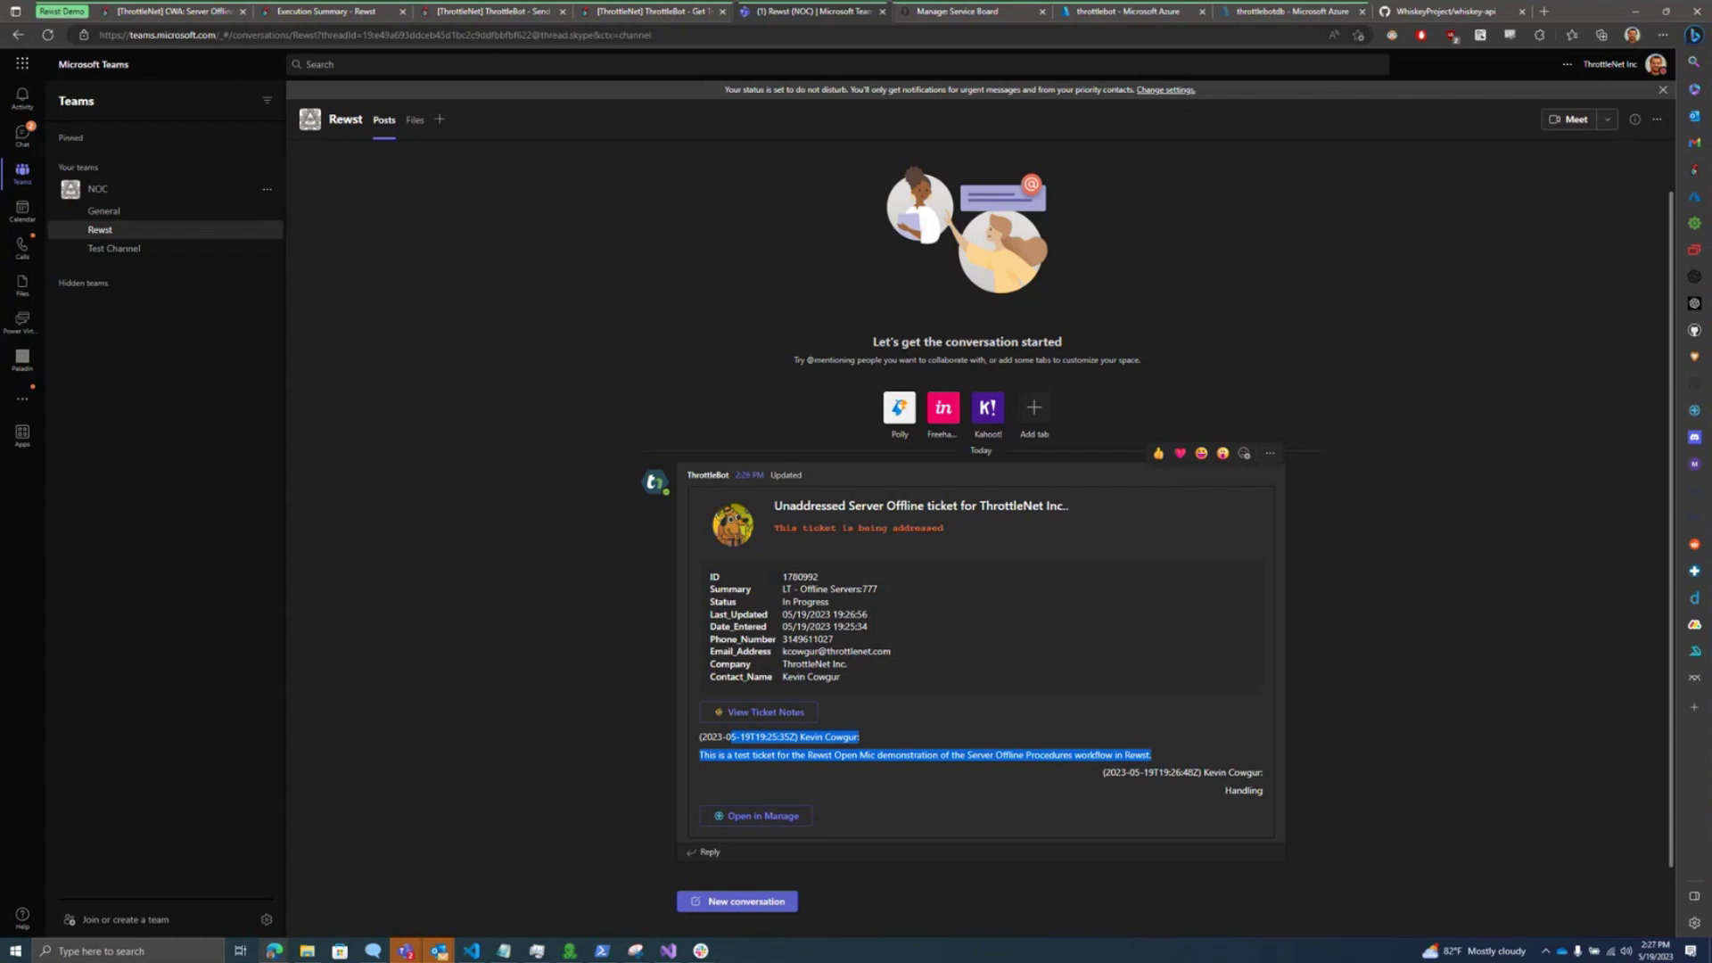
pyautogui.click(1347, 749)
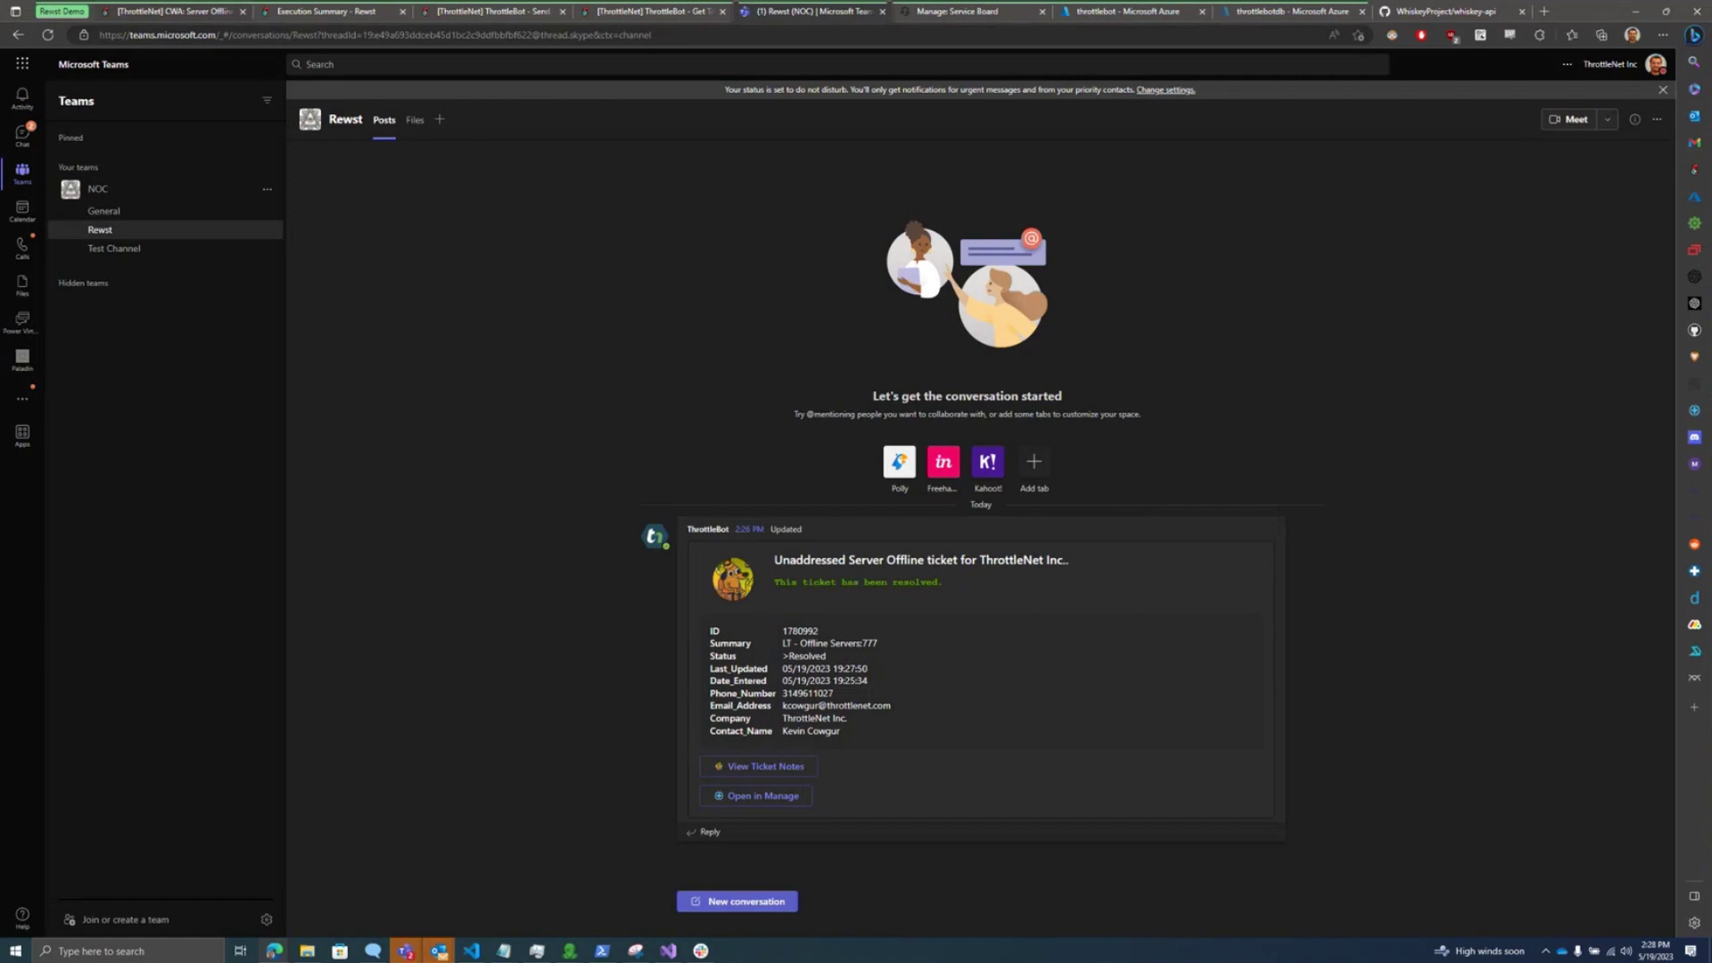
pyautogui.click(174, 11)
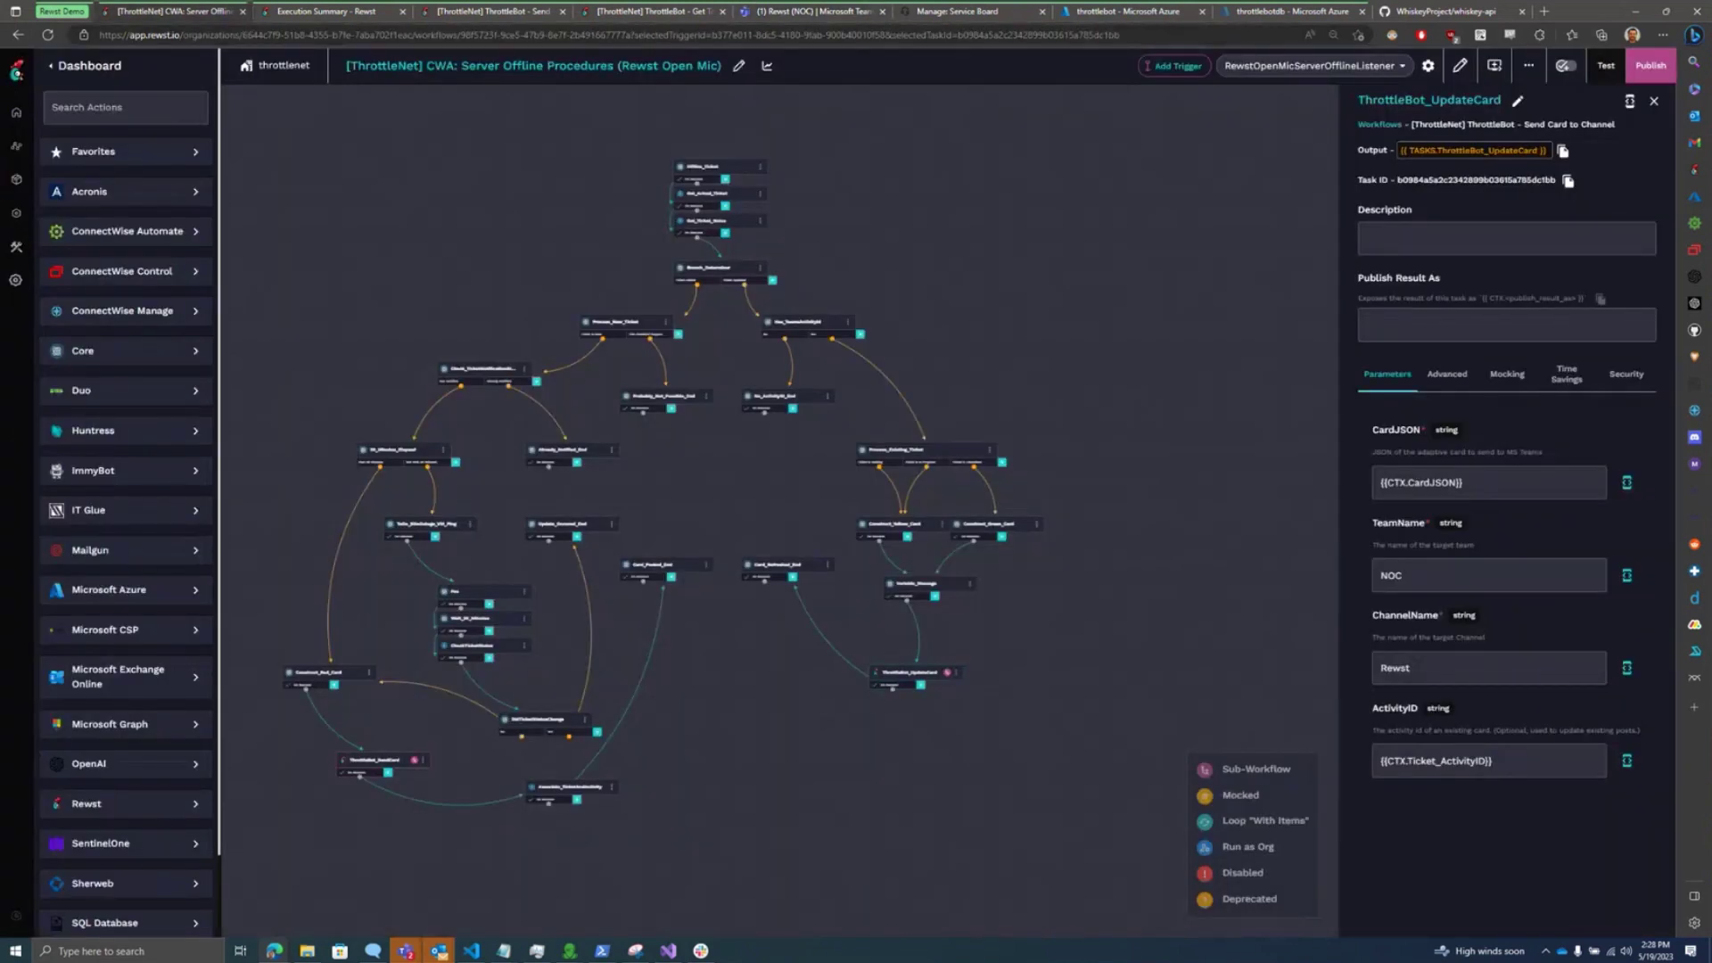